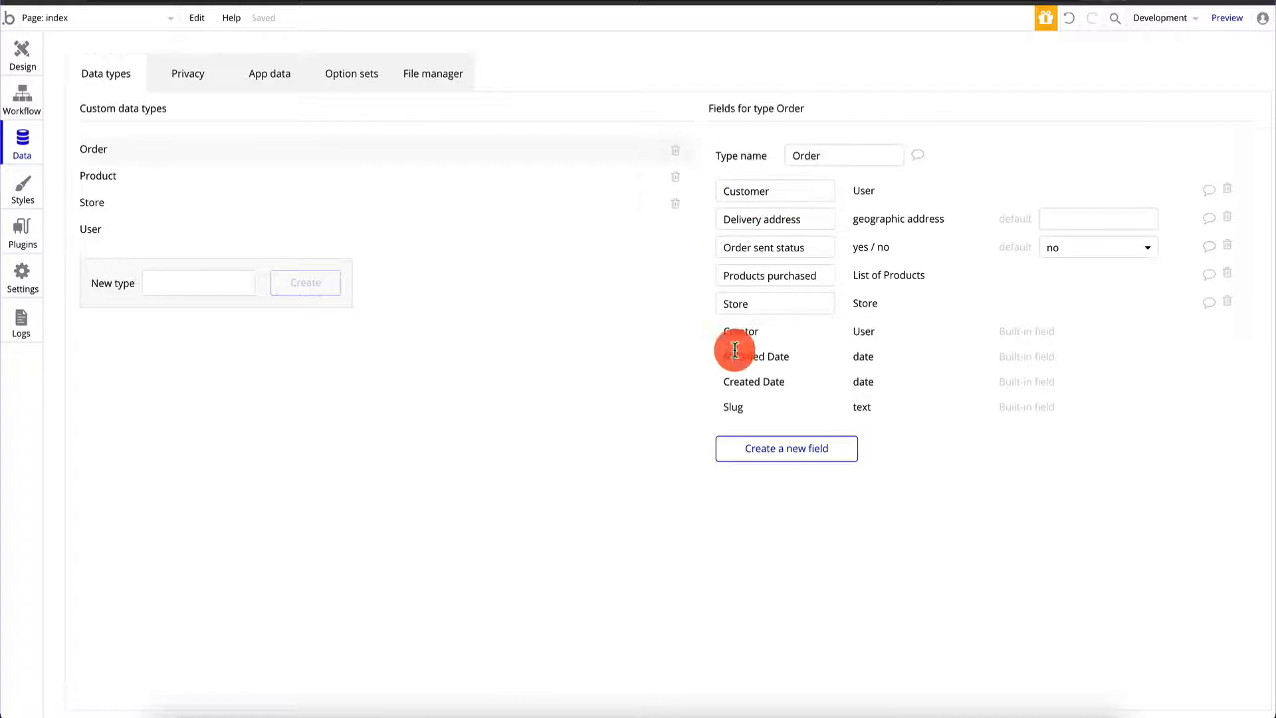
- Show the application data for all Orders
{"action": "left_click", "coordinate": [283, 75]}
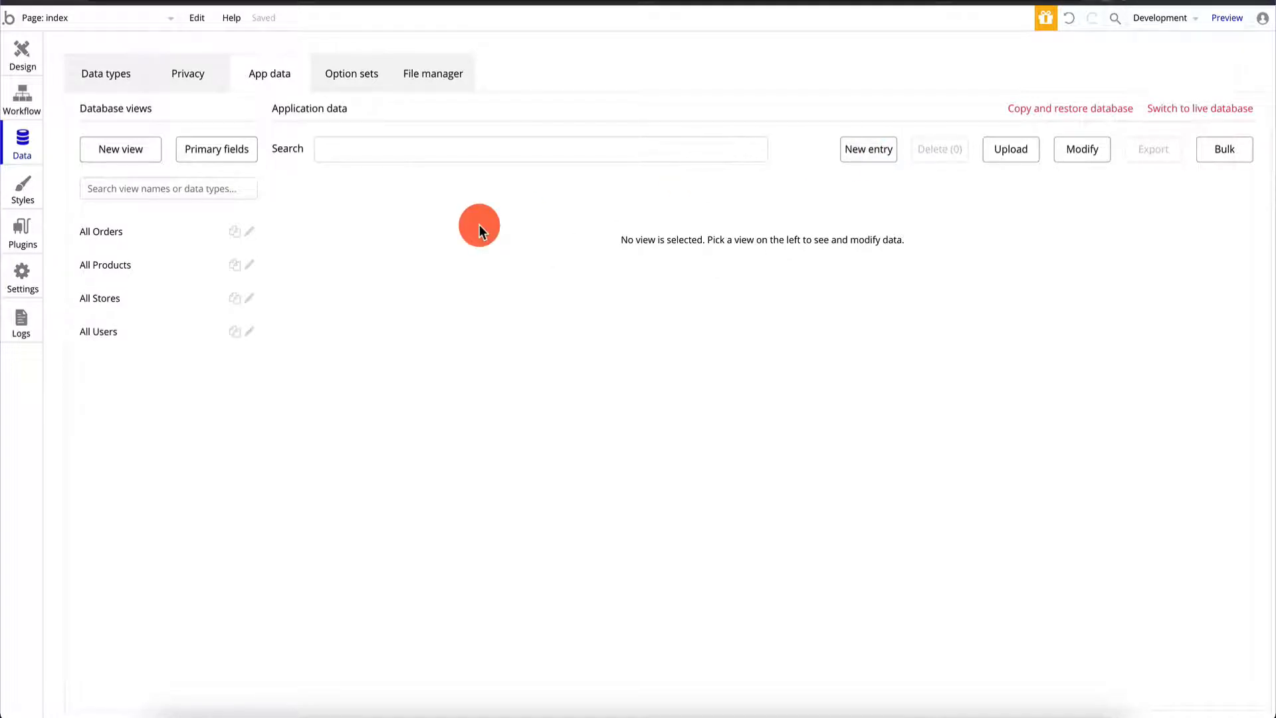
{"action": "left_click", "coordinate": [158, 231]}
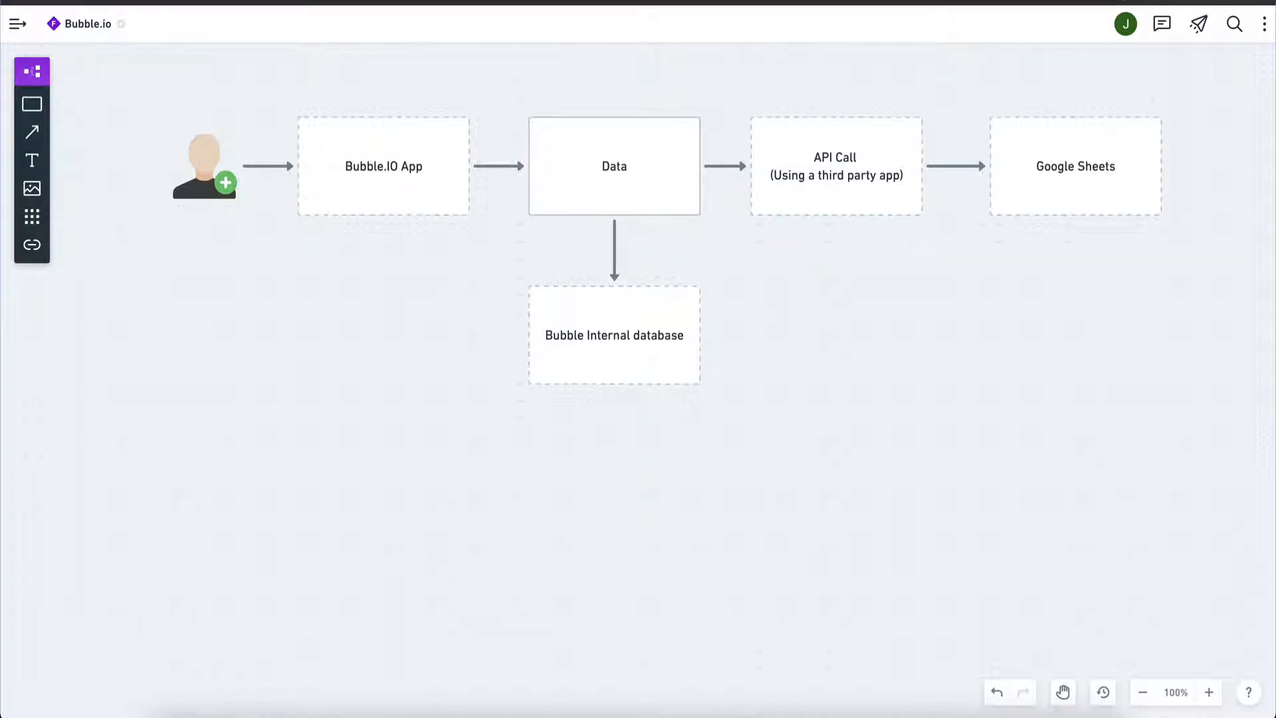
- Review the data-flow diagram's Google Sheets block and the Google search results for turning Google Sheets into an API
{"action": "left_click", "coordinate": [147, 0]}
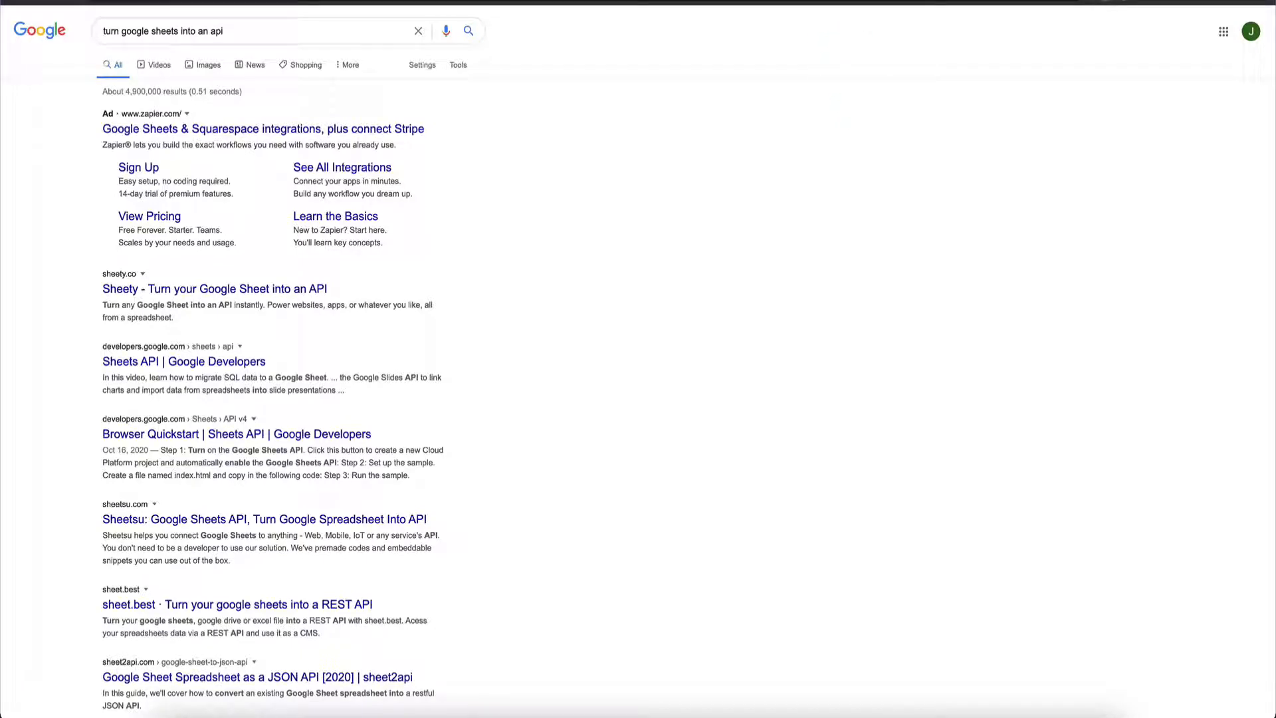
{"action": "left_click", "coordinate": [67, 1]}
{"action": "left_click", "coordinate": [1071, 164]}
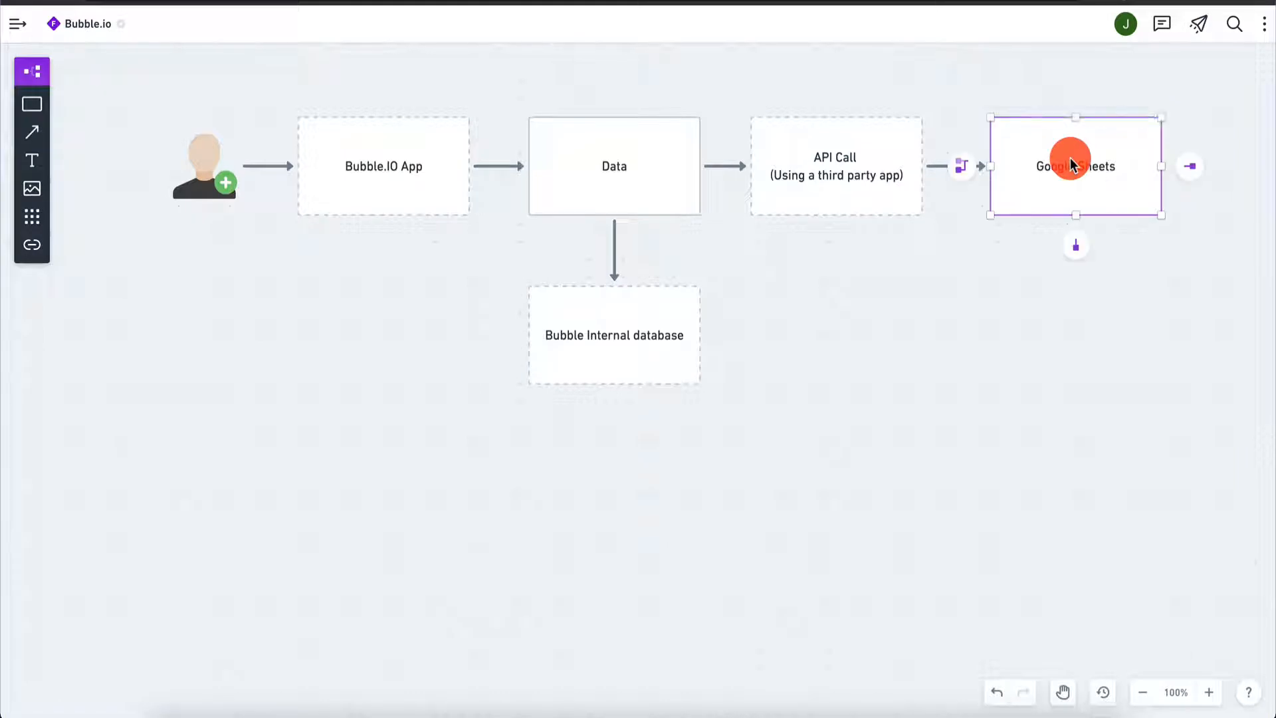
{"action": "left_click", "coordinate": [953, 320]}
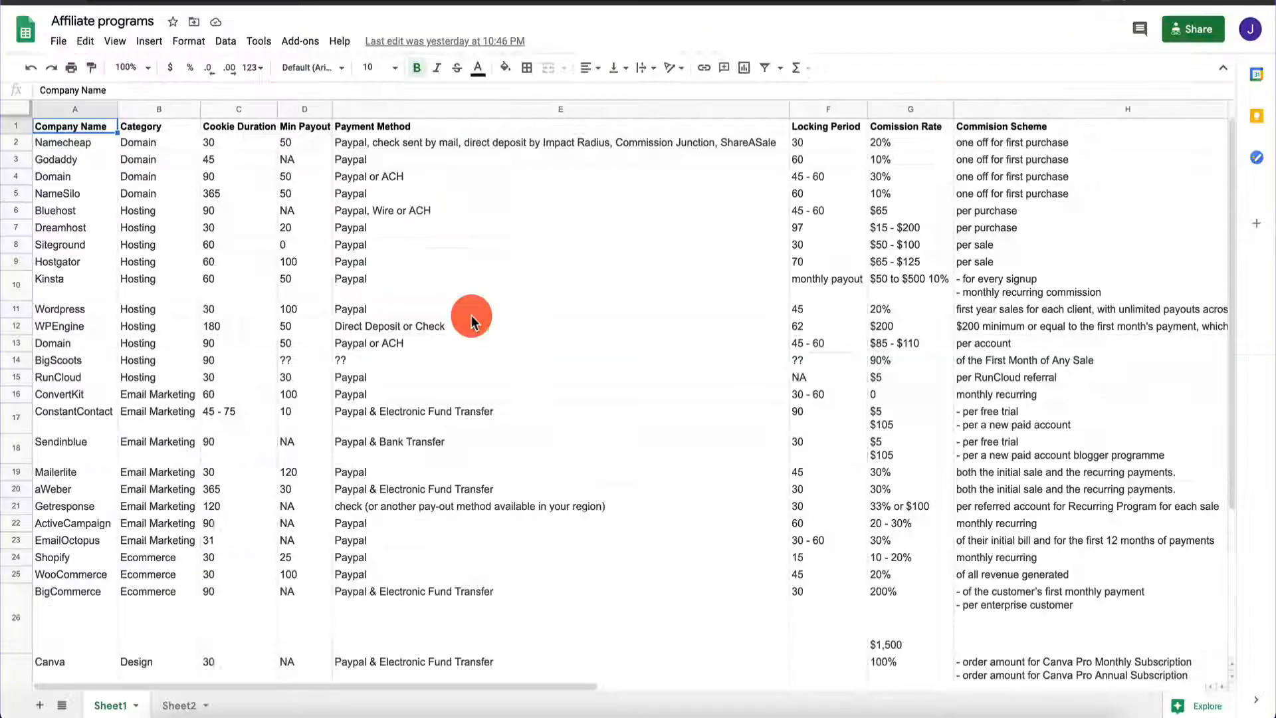
- Check the download formats offered for the Affiliate programs spreadsheet, including comma-separated values, without downloading it
{"action": "left_click", "coordinate": [978, 94]}
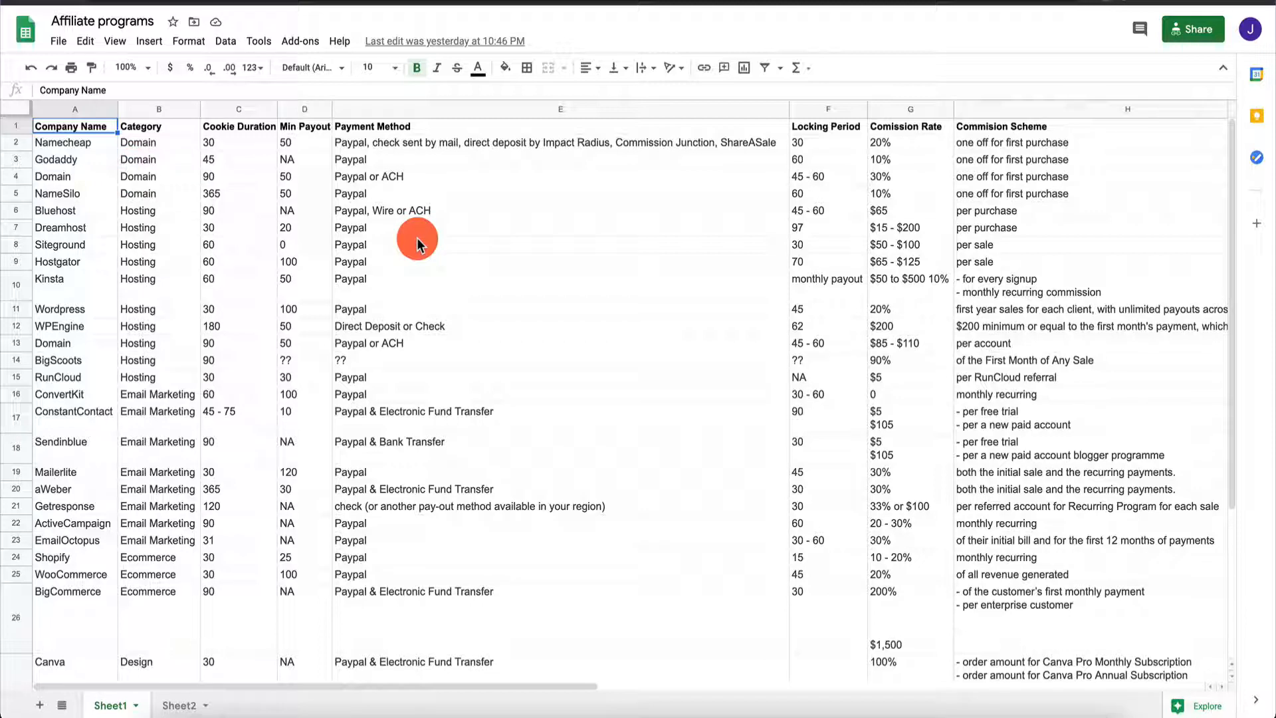
{"action": "left_click", "coordinate": [61, 46]}
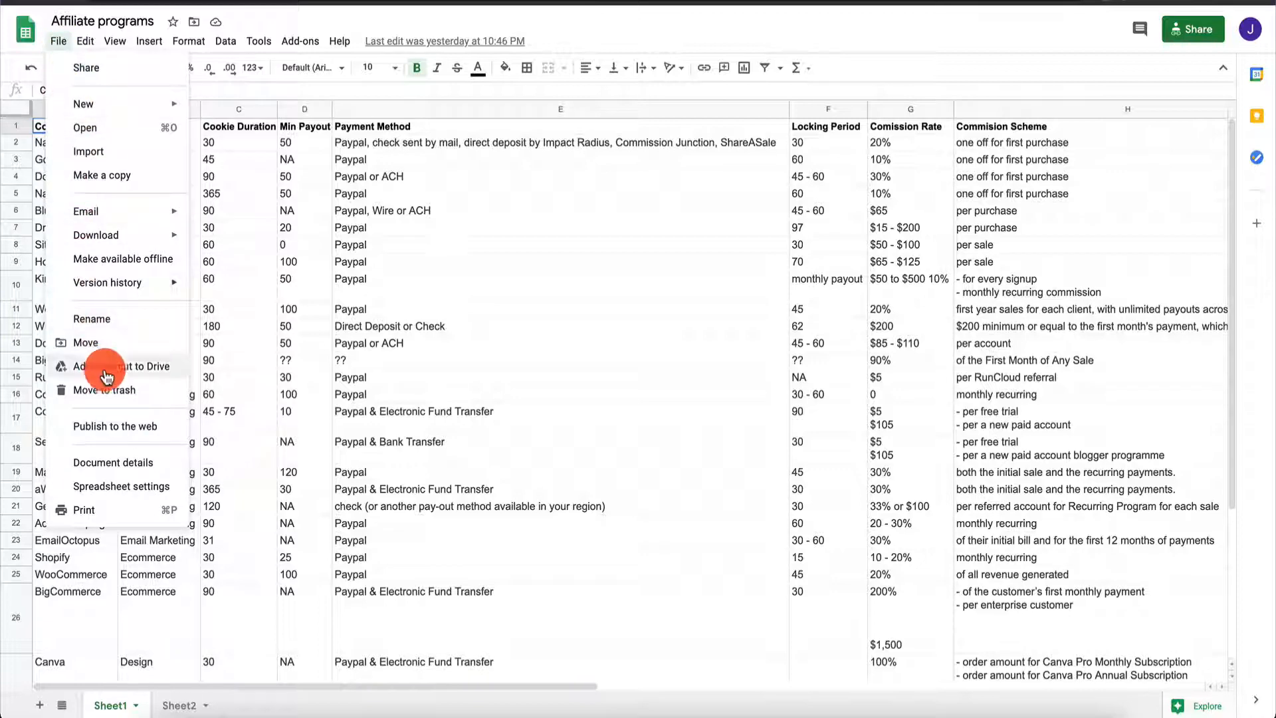
{"action": "mouse_move", "coordinate": [142, 231]}
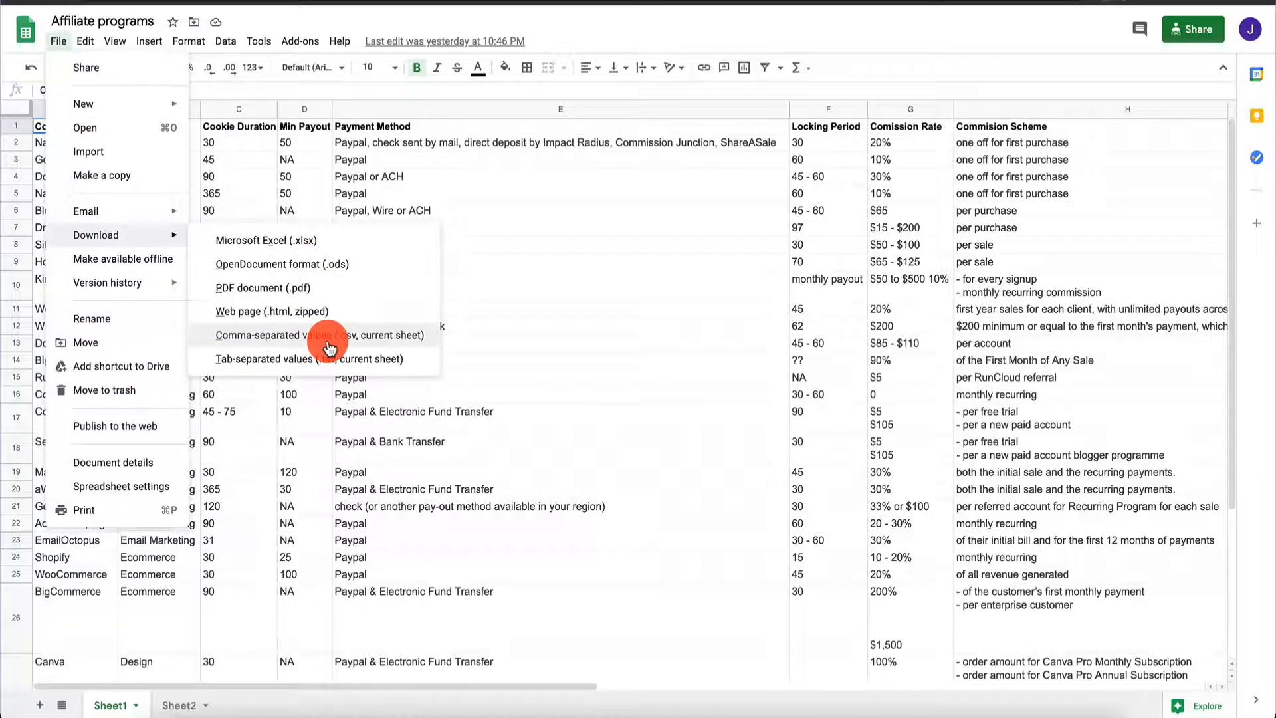
{"action": "left_click", "coordinate": [700, 258]}
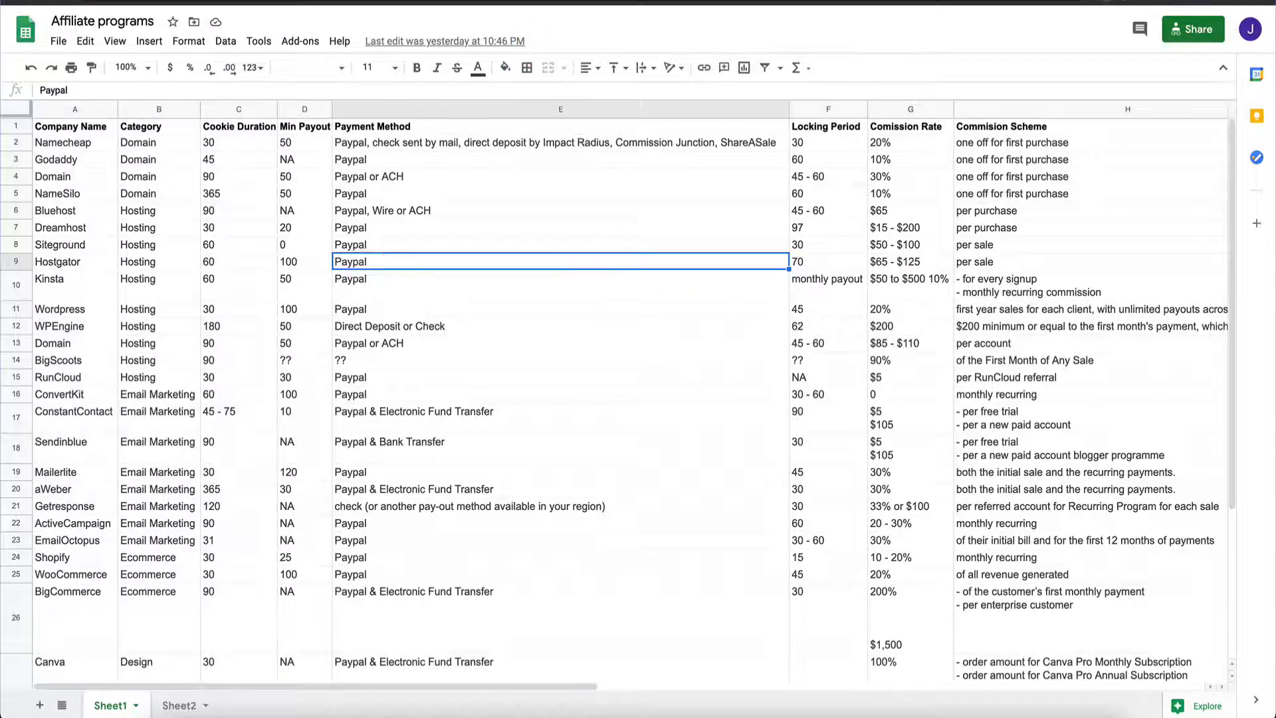
- Switch from the search results to Sheety, check the sources offered for a new project, and open Project1
{"action": "left_click", "coordinate": [357, 2]}
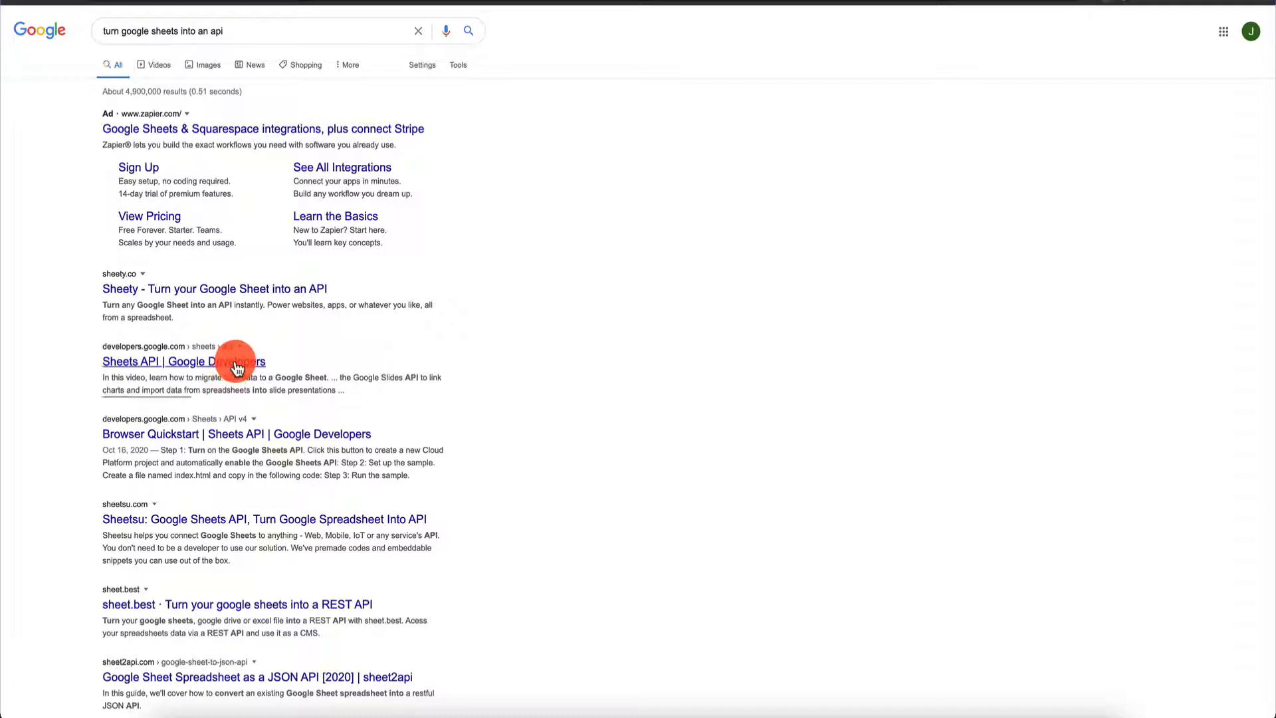
{"action": "mouse_move", "coordinate": [236, 362]}
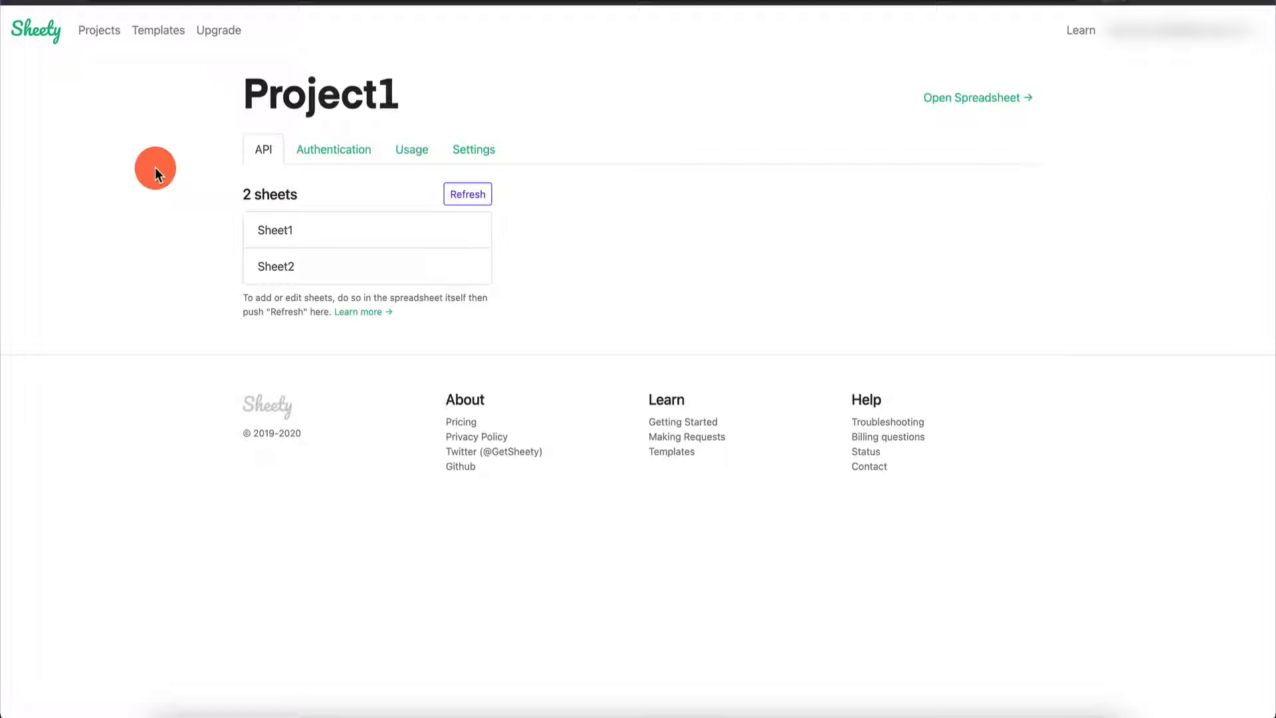
{"action": "left_click", "coordinate": [109, 33]}
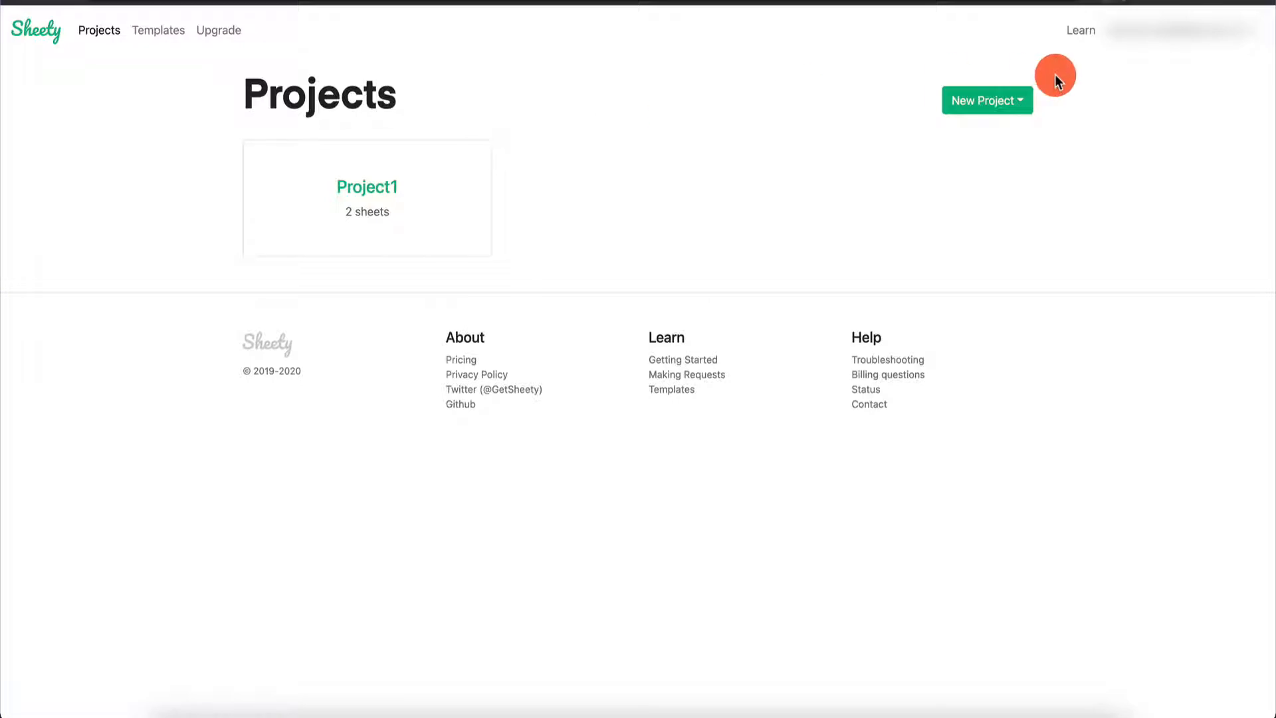
{"action": "left_click", "coordinate": [1005, 108]}
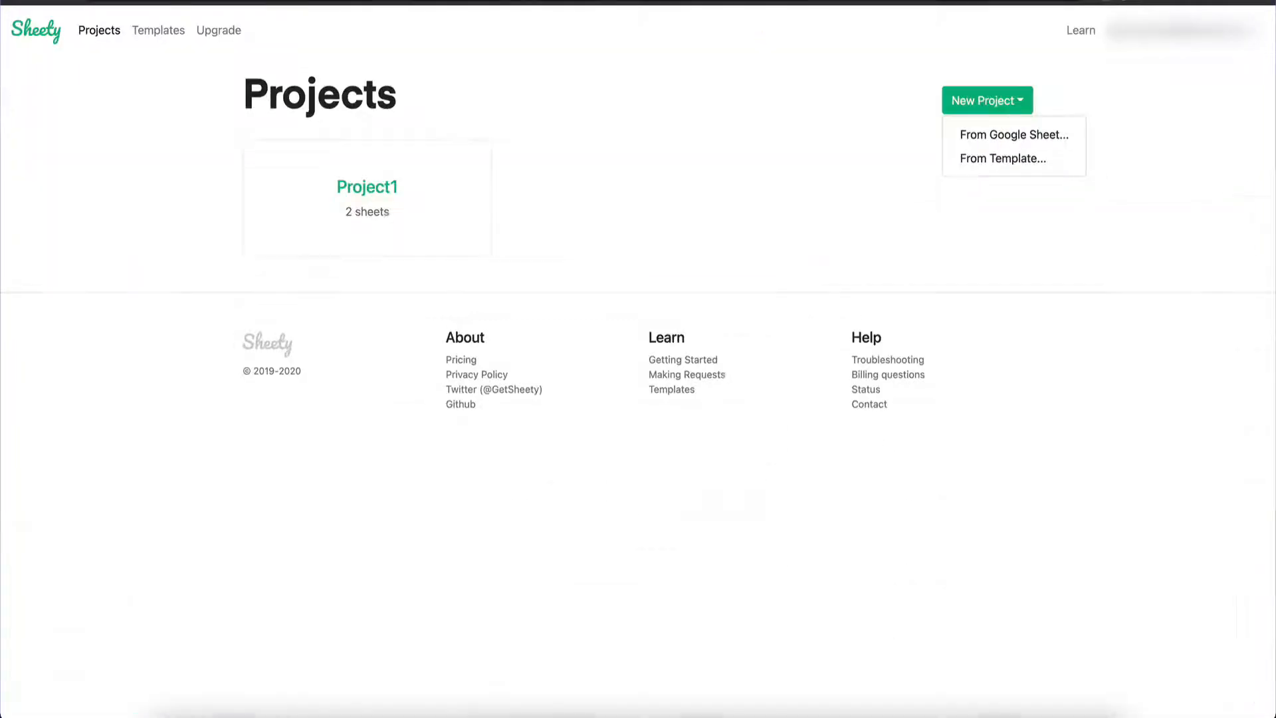
{"action": "left_click", "coordinate": [367, 188]}
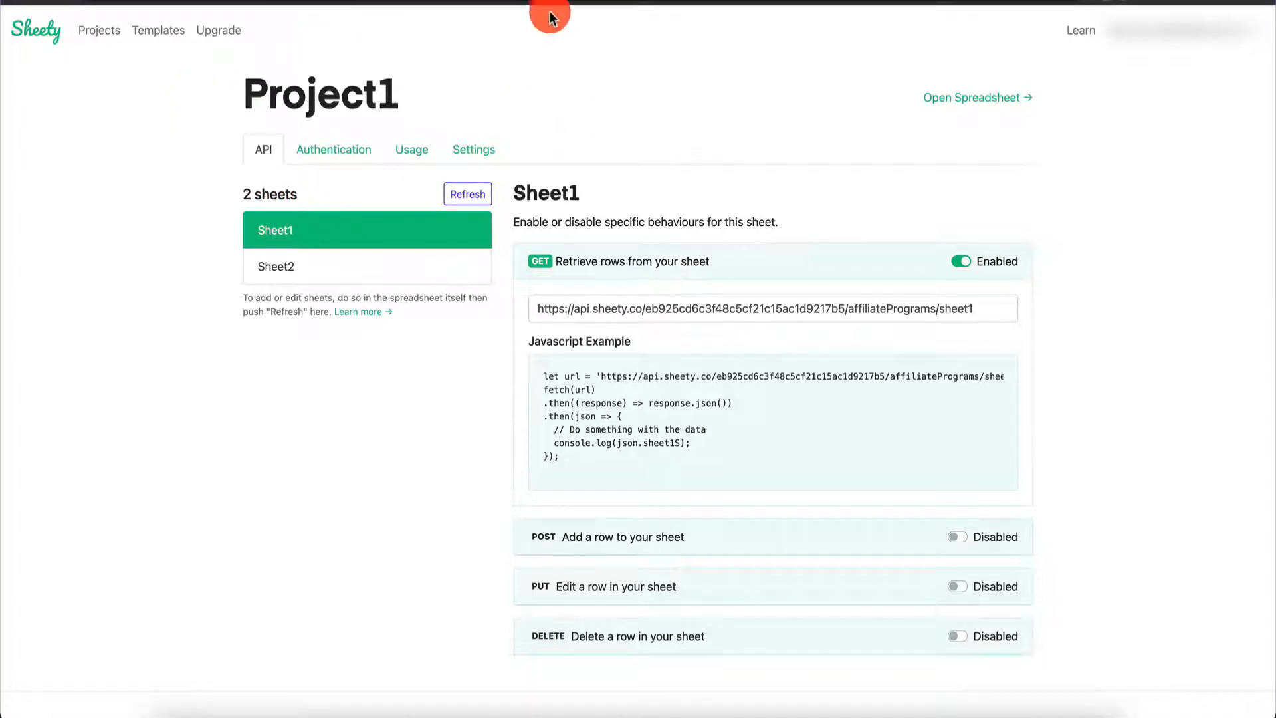
- Review the Affiliate programs spreadsheet alongside the GET endpoint URL and JavaScript example for Sheet1 in Sheety
{"action": "left_click", "coordinate": [921, 2]}
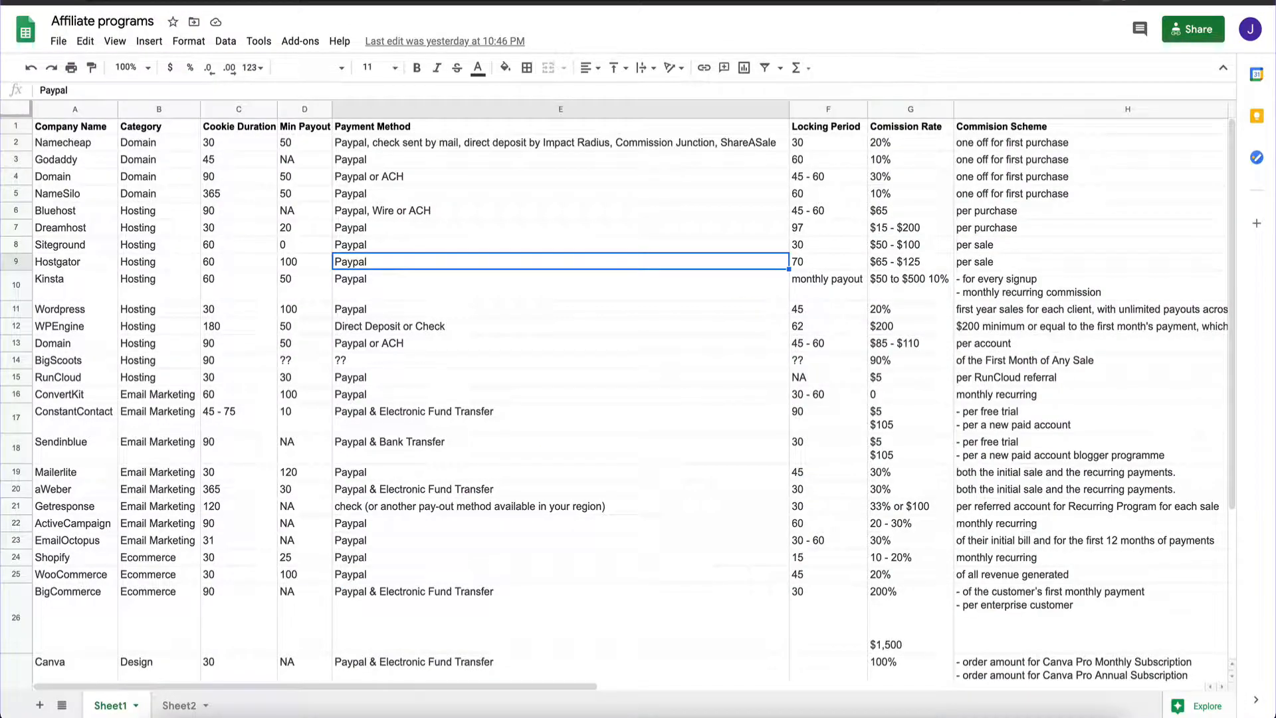
{"action": "left_click", "coordinate": [890, 2]}
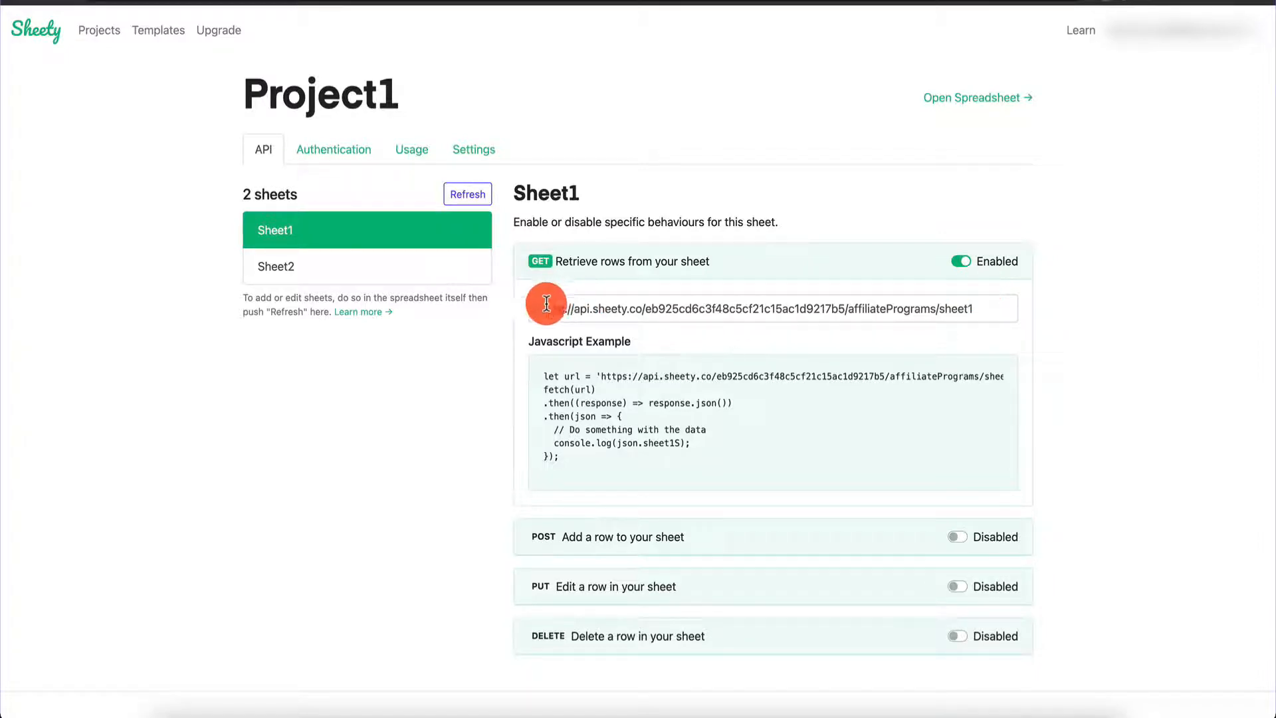
{"action": "left_click_drag", "start_coordinate": [539, 307], "coordinate": [984, 309]}
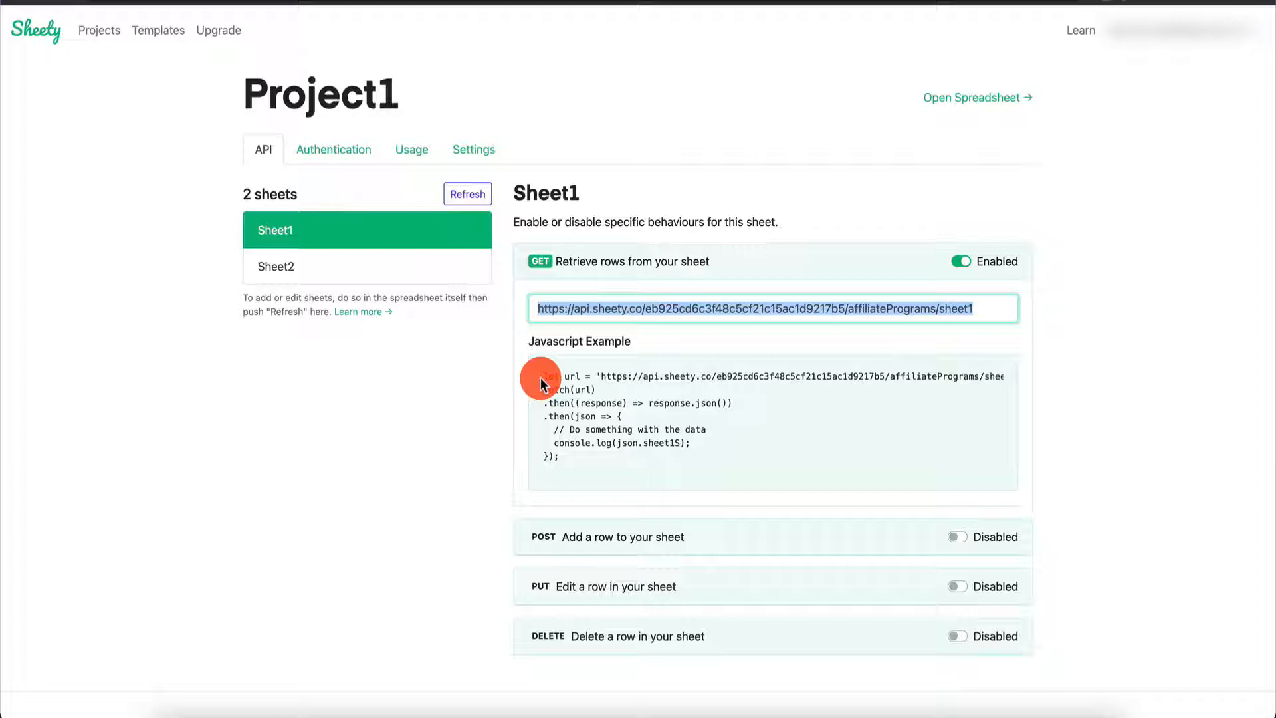
{"action": "left_click_drag", "start_coordinate": [543, 385], "coordinate": [598, 459]}
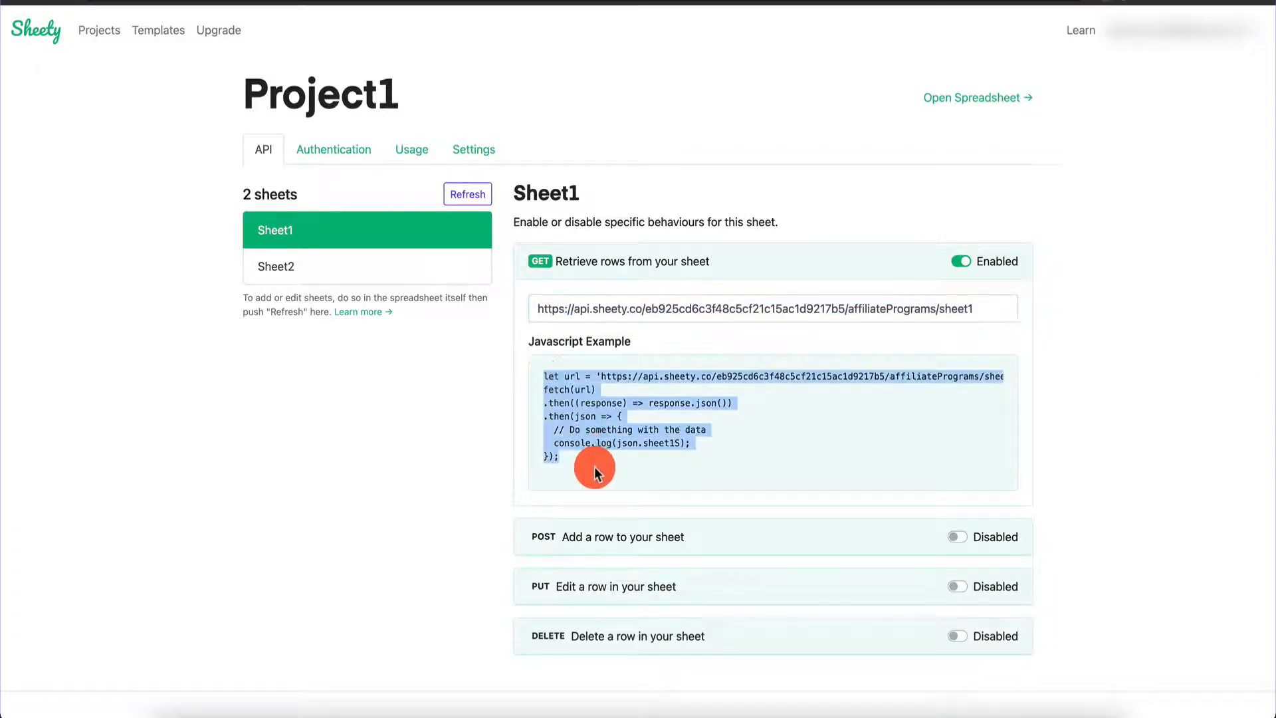
{"action": "left_click", "coordinate": [684, 286]}
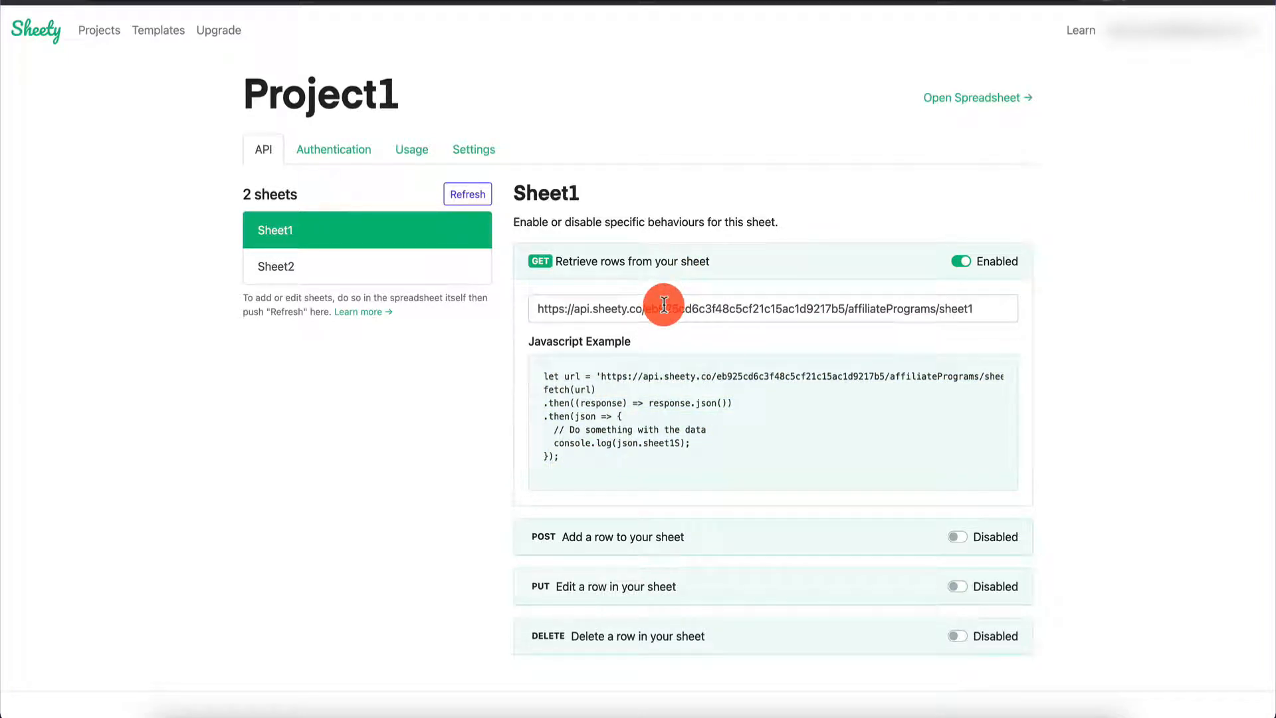
- Copy the GET endpoint URL for Sheet1 and open it in a new browser tab
{"action": "triple_click", "coordinate": [959, 313]}
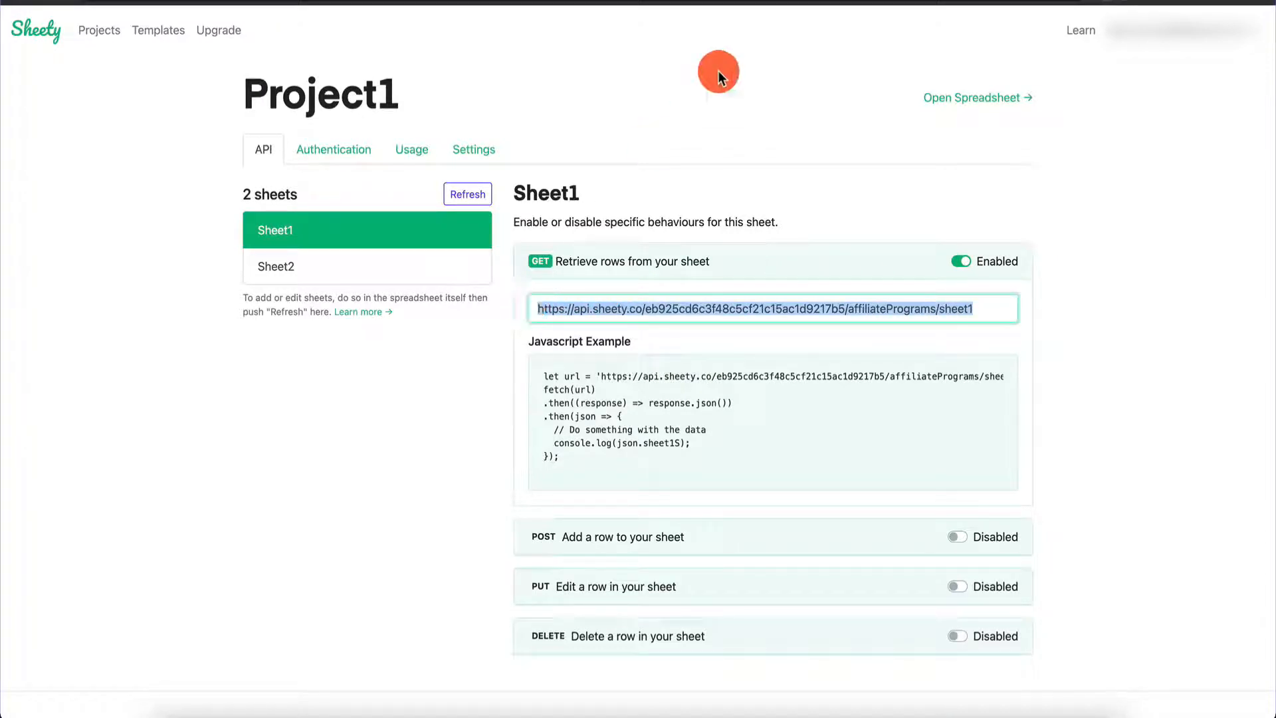
{"action": "key", "text": "ctrl+c"}
{"action": "key", "text": "ctrl+t"}
{"action": "key", "text": "ctrl+v"}
{"action": "key", "text": "Return"}
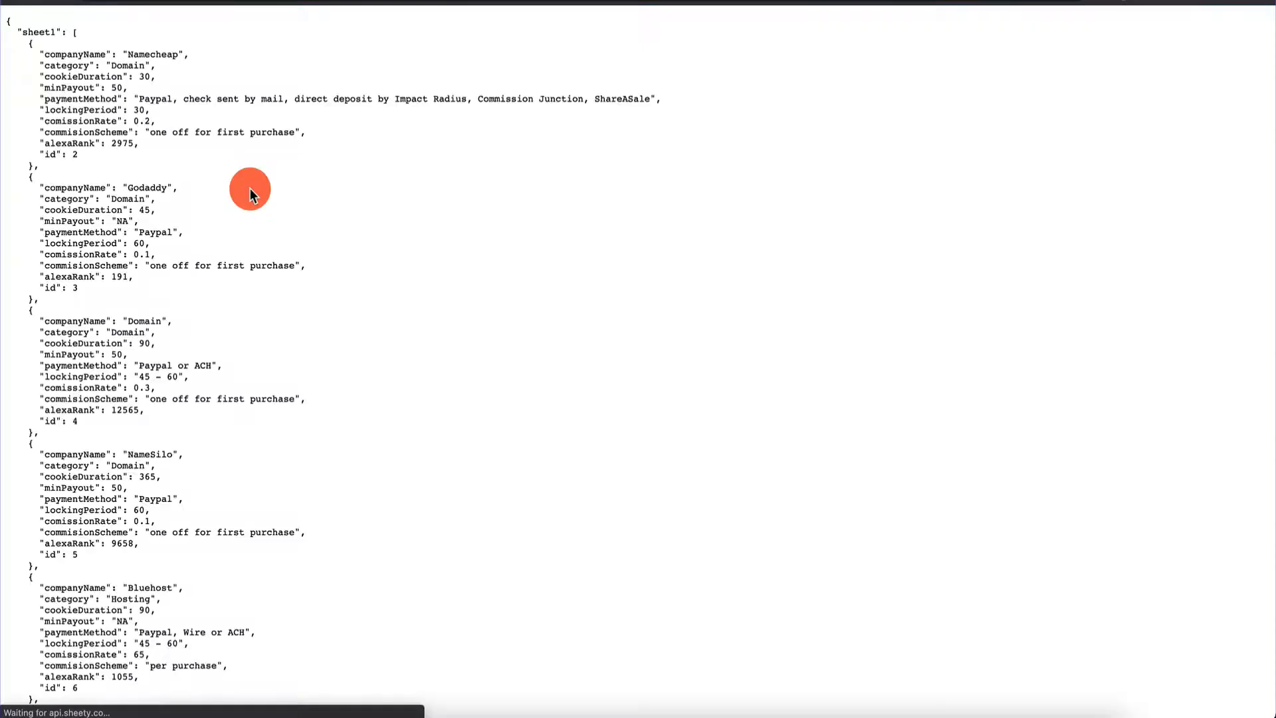
- Examine the JSON records returned for sheet1 and compare them with the rows of the Affiliate programs spreadsheet
{"action": "scroll", "coordinate": [177, 321], "scroll_direction": "down", "scroll_amount": 5}
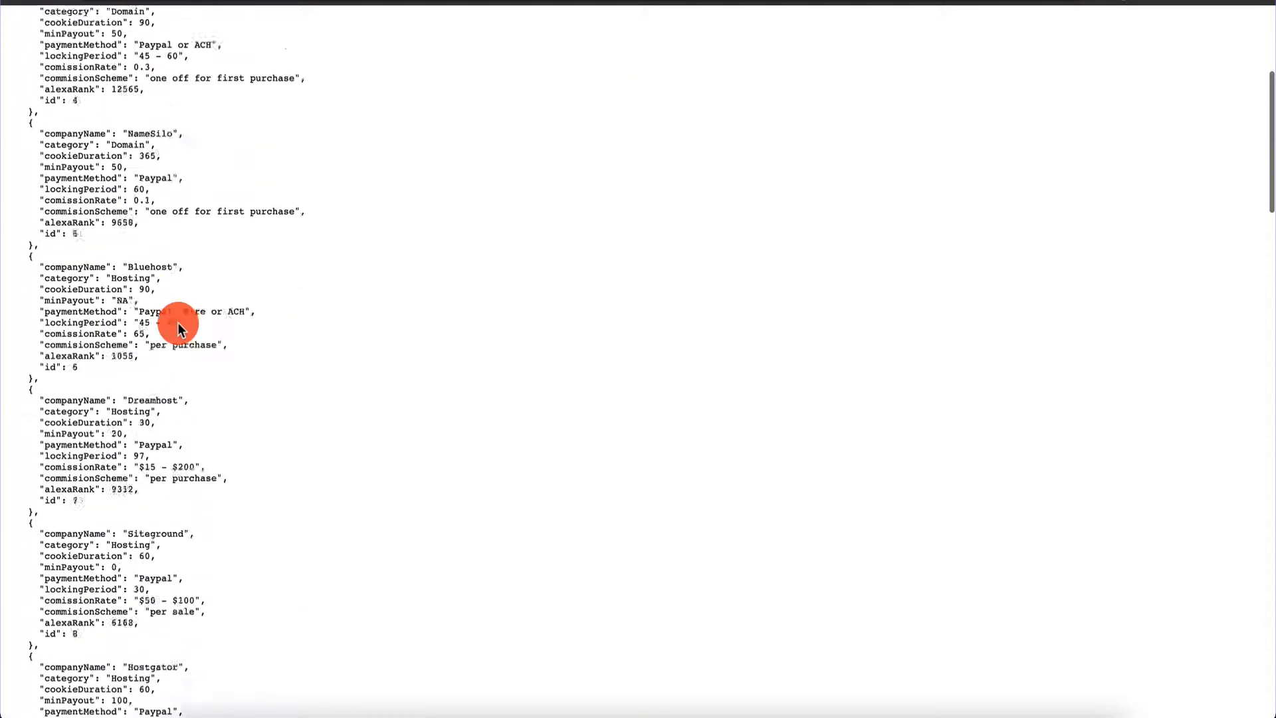
{"action": "scroll", "coordinate": [177, 321], "scroll_direction": "down", "scroll_amount": 10}
{"action": "scroll", "coordinate": [178, 322], "scroll_direction": "up", "scroll_amount": 20}
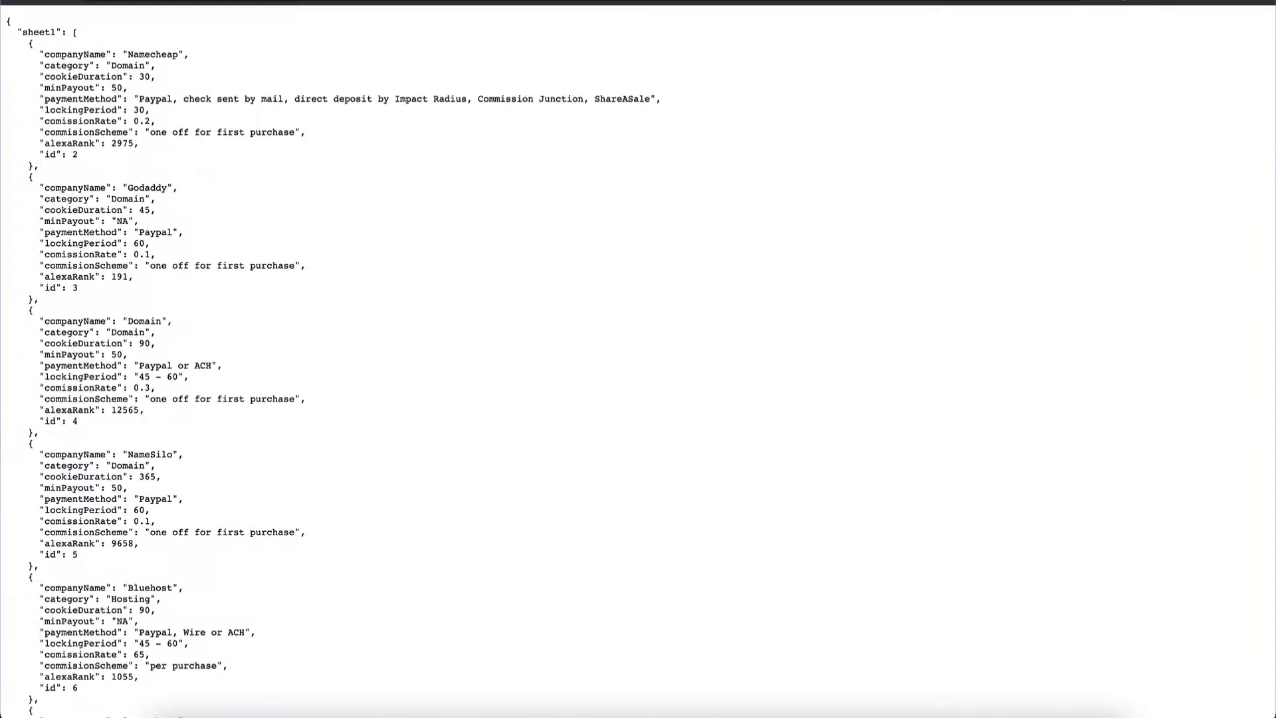
{"action": "key", "text": "ctrl+shift+Tab"}
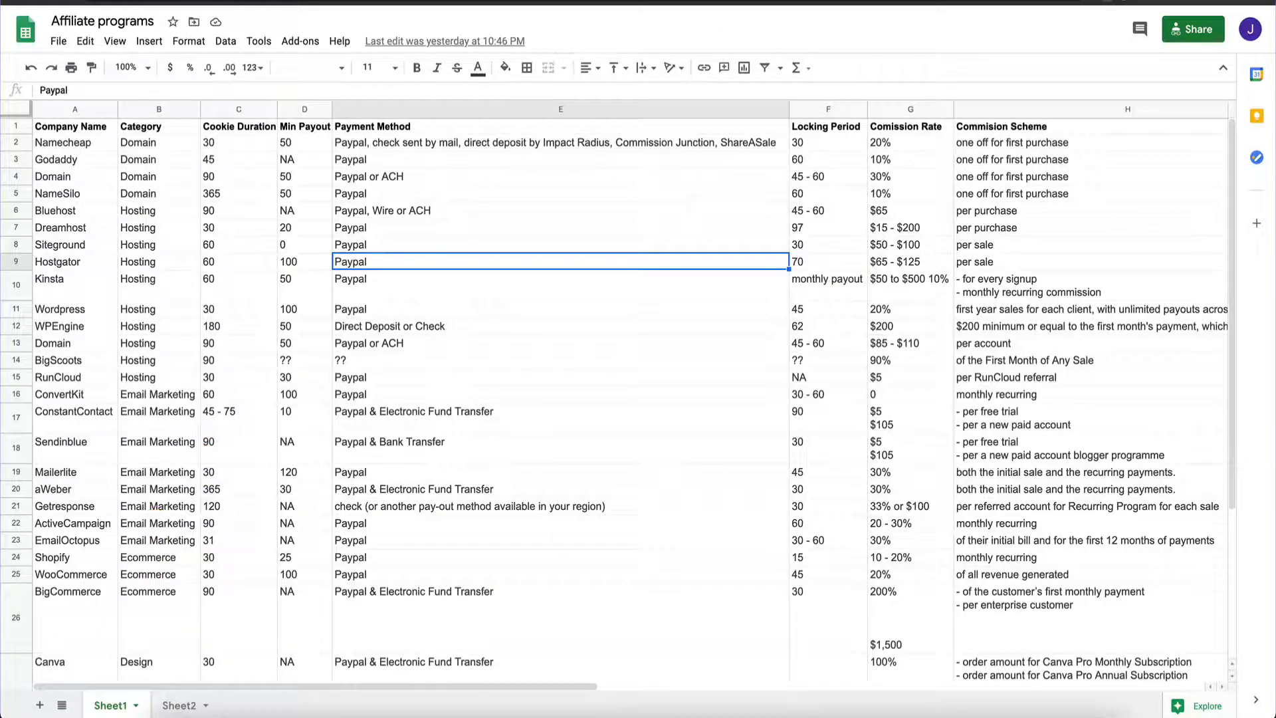
{"action": "key", "text": "ctrl+Tab"}
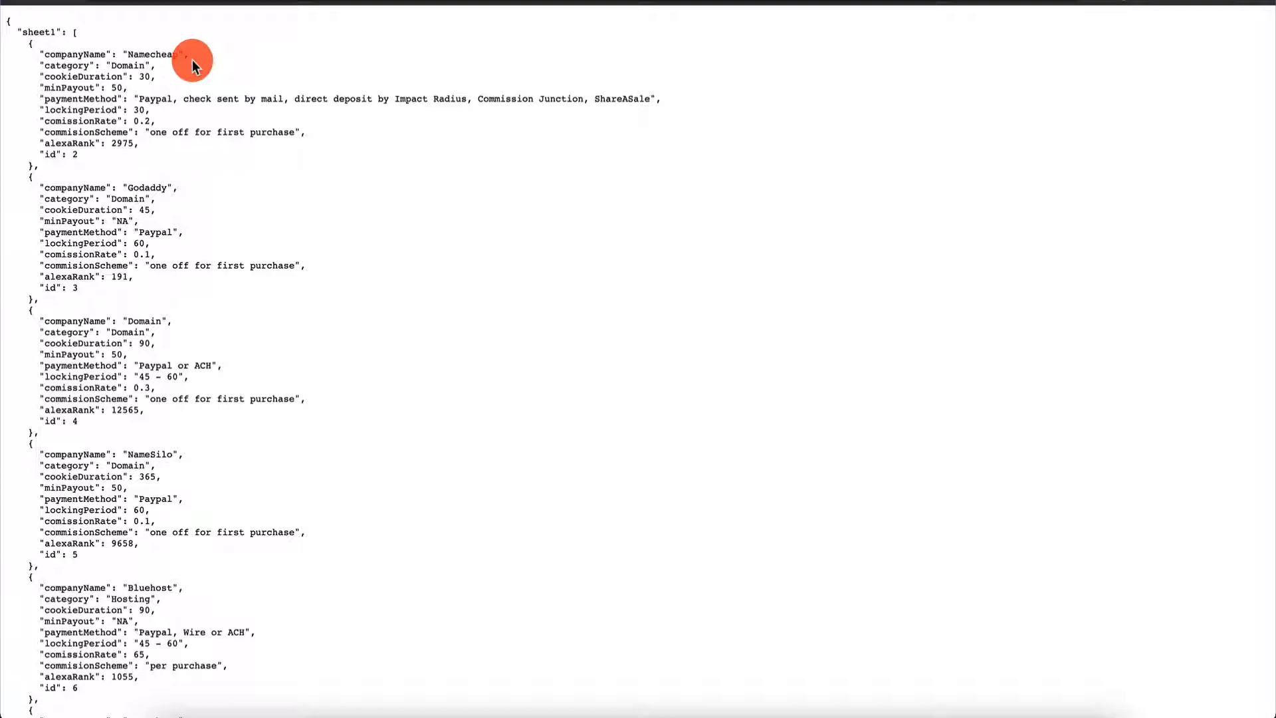
{"action": "scroll", "coordinate": [108, 276], "scroll_direction": "down", "scroll_amount": 10}
{"action": "scroll", "coordinate": [107, 276], "scroll_direction": "down", "scroll_amount": 15}
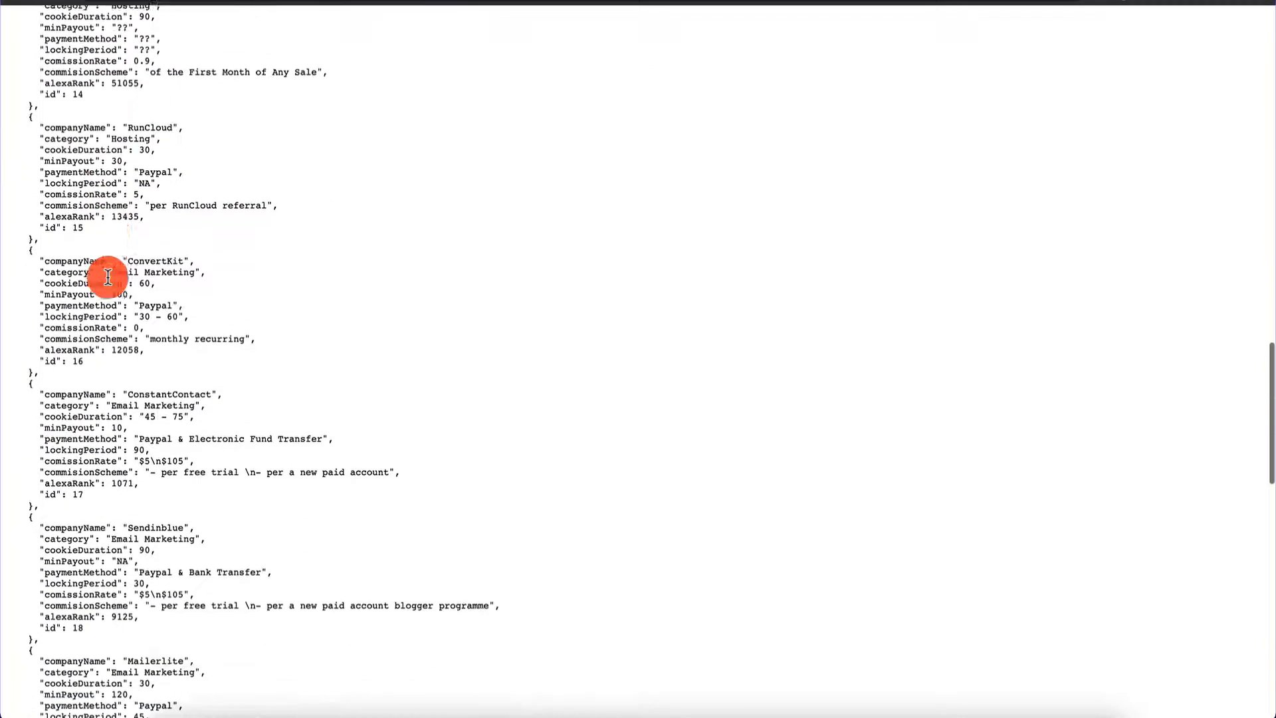
{"action": "scroll", "coordinate": [108, 276], "scroll_direction": "up", "scroll_amount": 20}
{"action": "scroll", "coordinate": [108, 276], "scroll_direction": "up", "scroll_amount": 5}
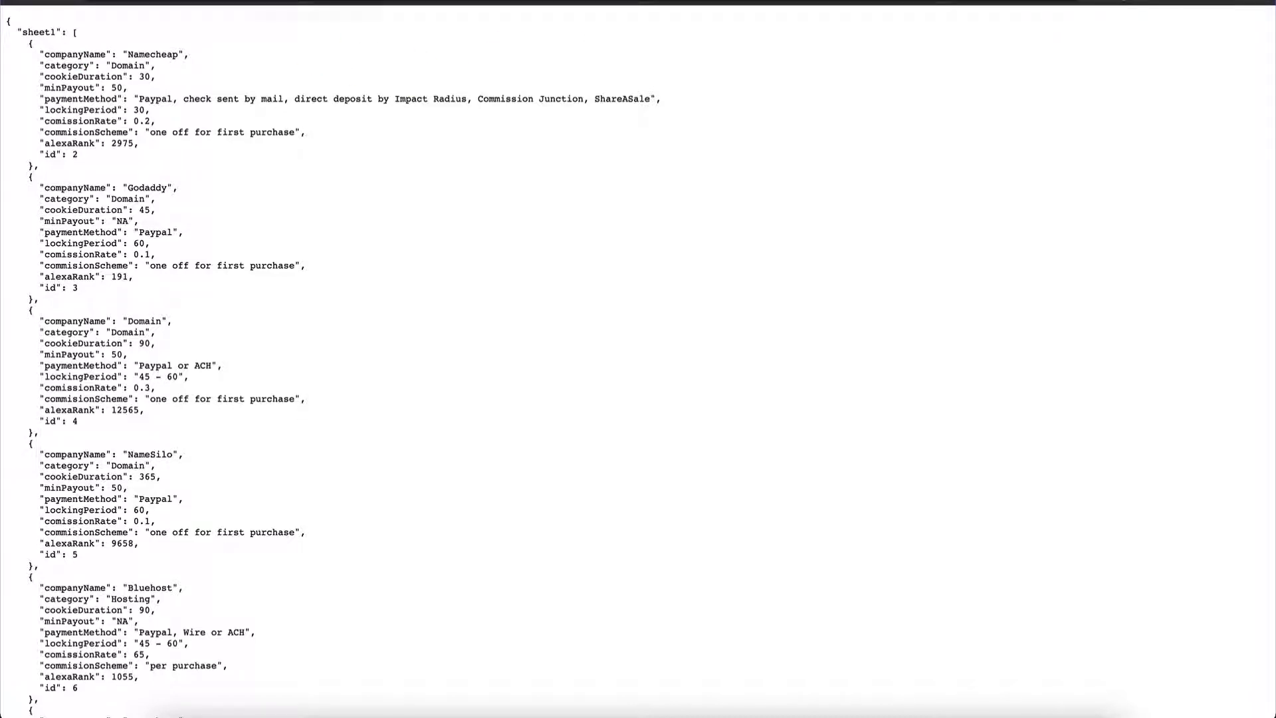
- Switch back to the Bubble editor and view the index page's List of stuff table in the design view
{"action": "left_click", "coordinate": [418, 2]}
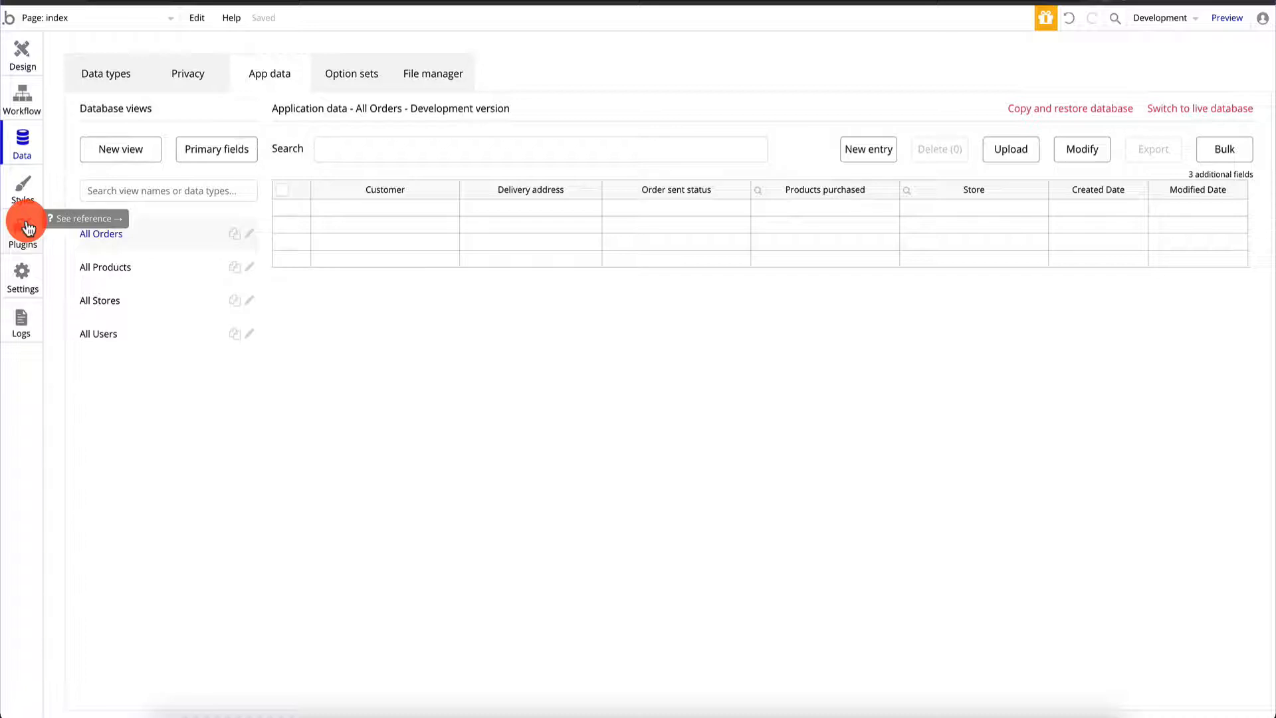
{"action": "left_click", "coordinate": [20, 48]}
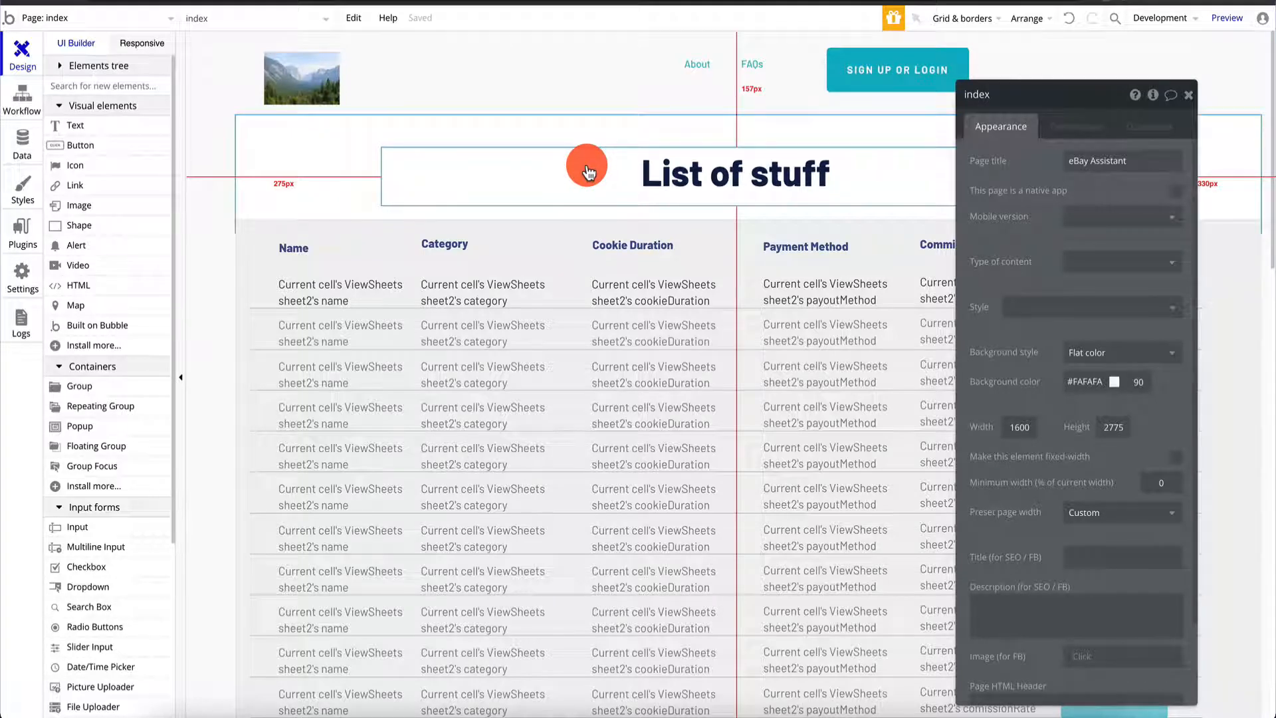
- Search the plugin catalogue for "api" to check the API Connector, and close the plugin installer
{"action": "left_click", "coordinate": [22, 236]}
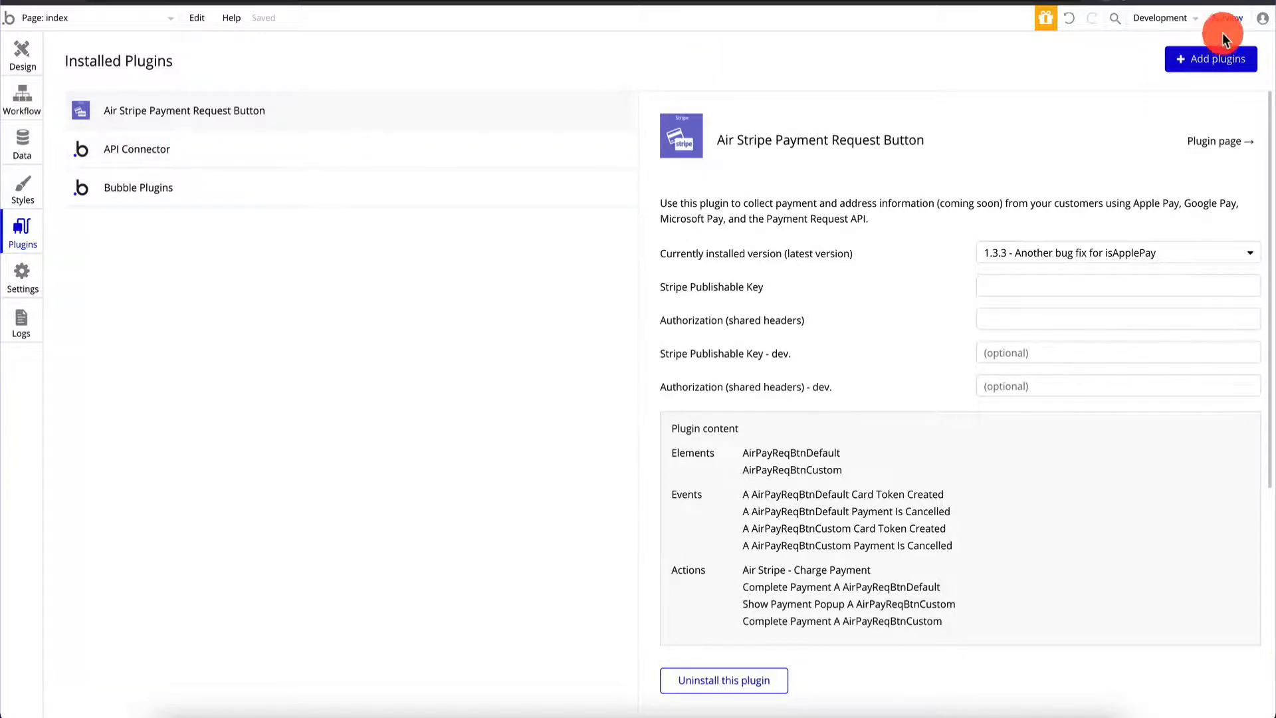
{"action": "left_click", "coordinate": [1210, 58]}
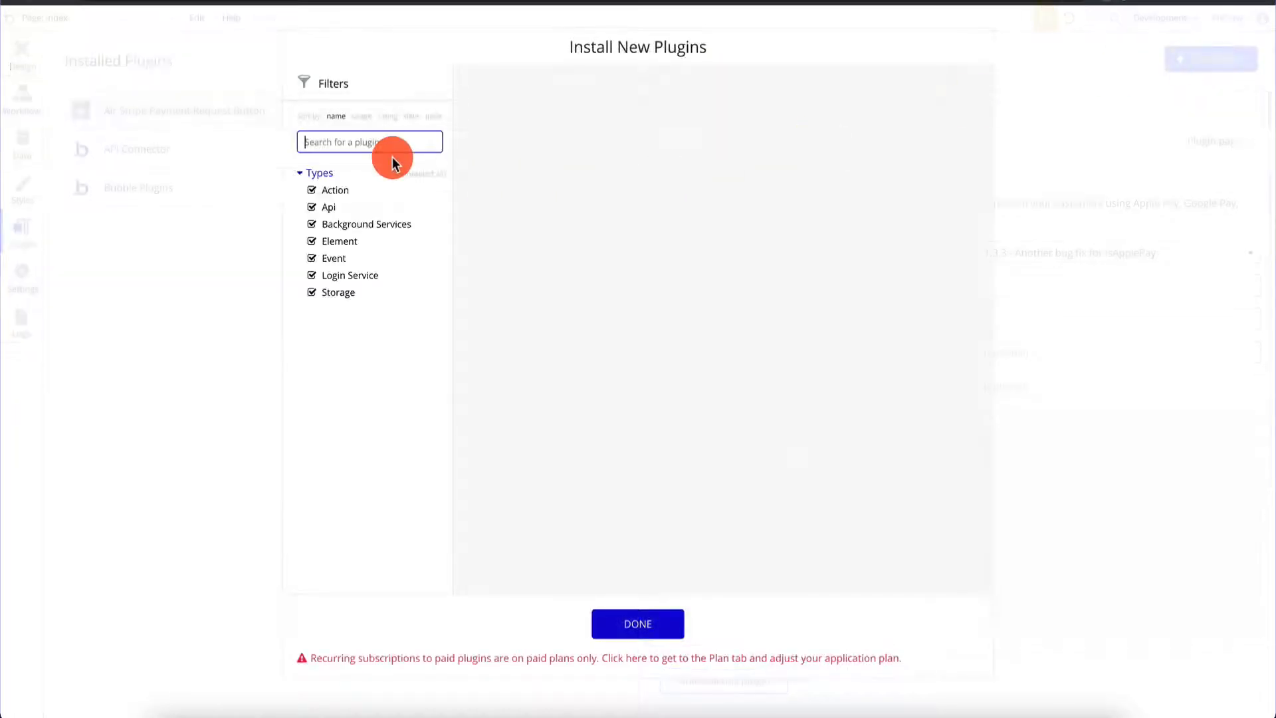
{"action": "type", "text": "api"}
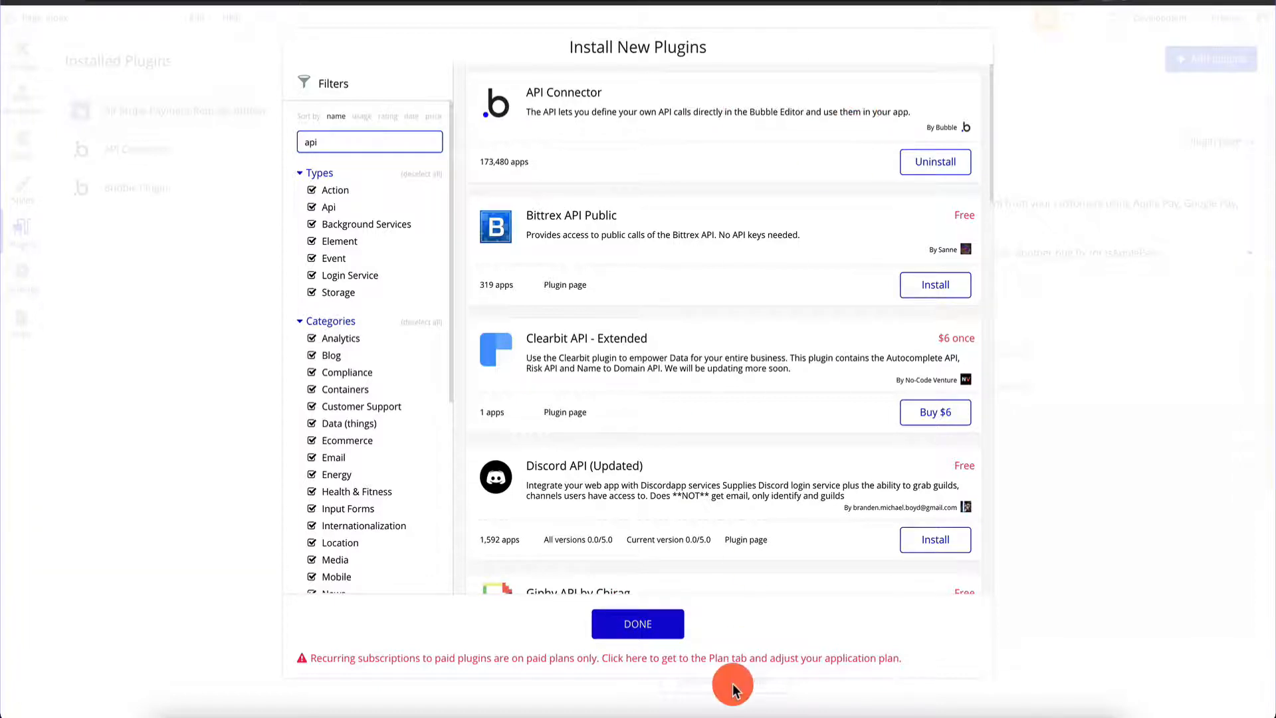
{"action": "left_click", "coordinate": [665, 632]}
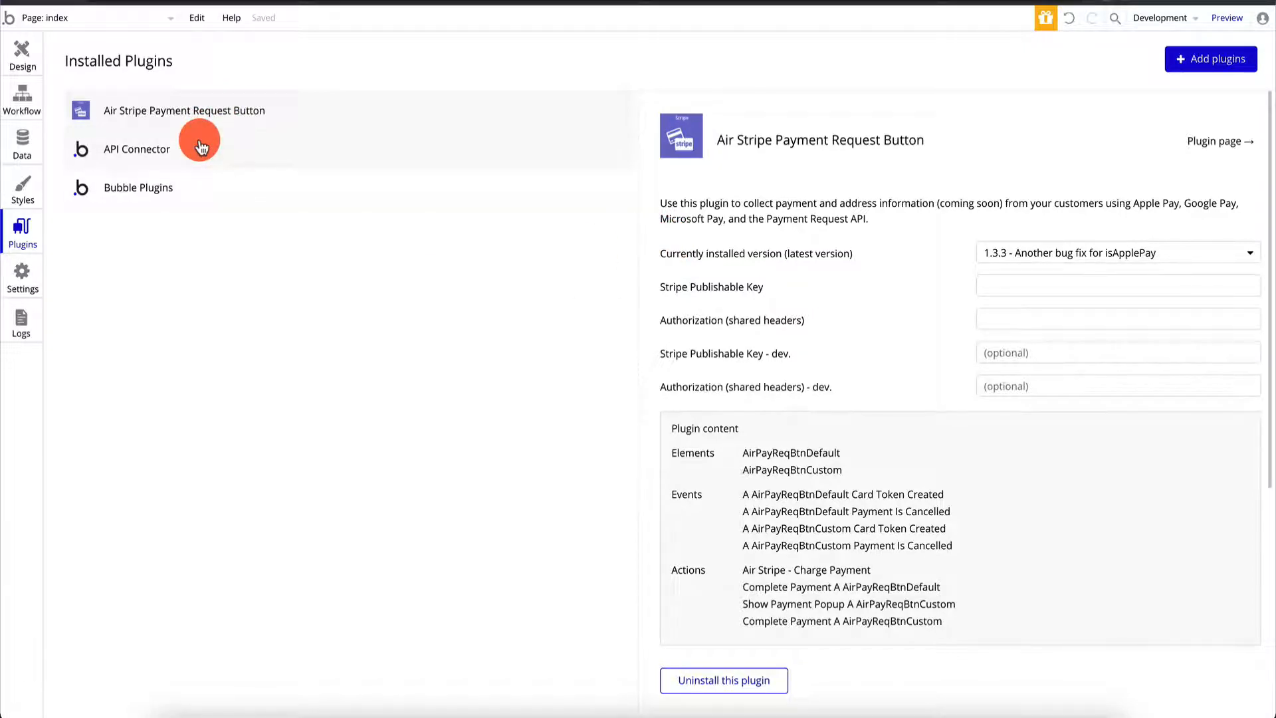
- Open the API Connector plugin settings and expand the GoogleSheets API with its ViewSheets call
{"action": "left_click", "coordinate": [165, 151]}
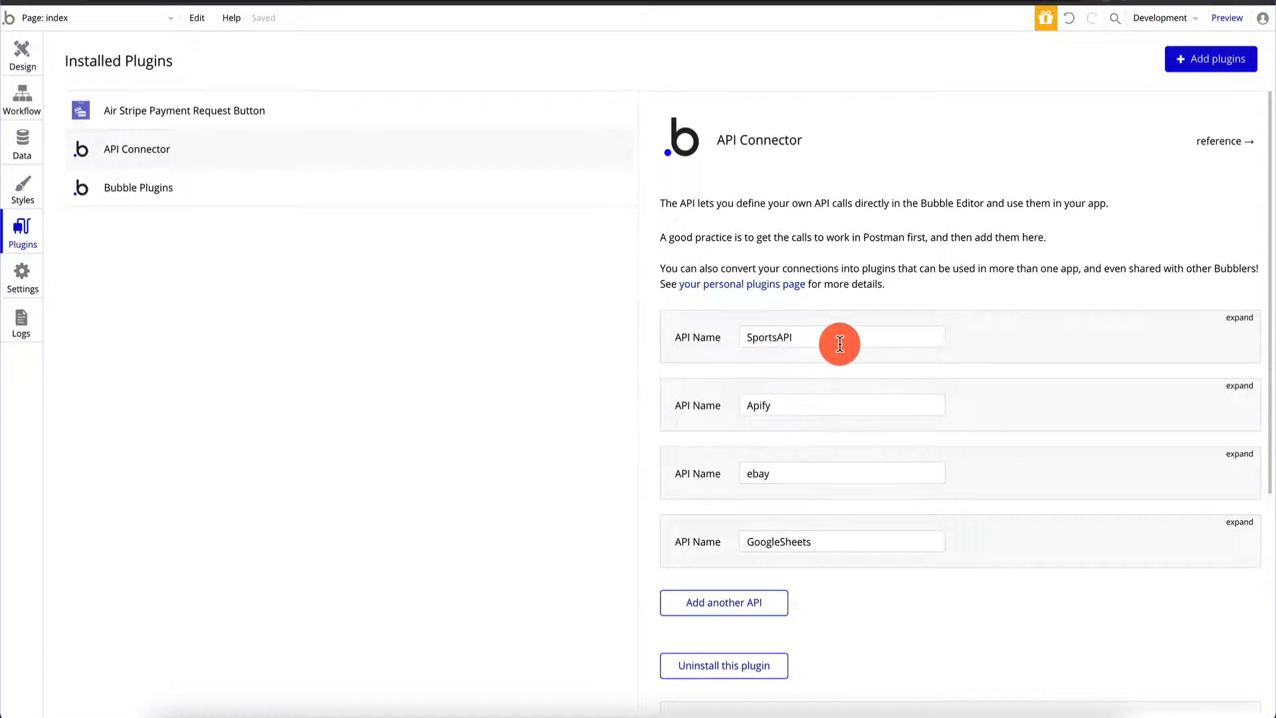
{"action": "scroll", "coordinate": [840, 343], "scroll_direction": "down", "scroll_amount": 5}
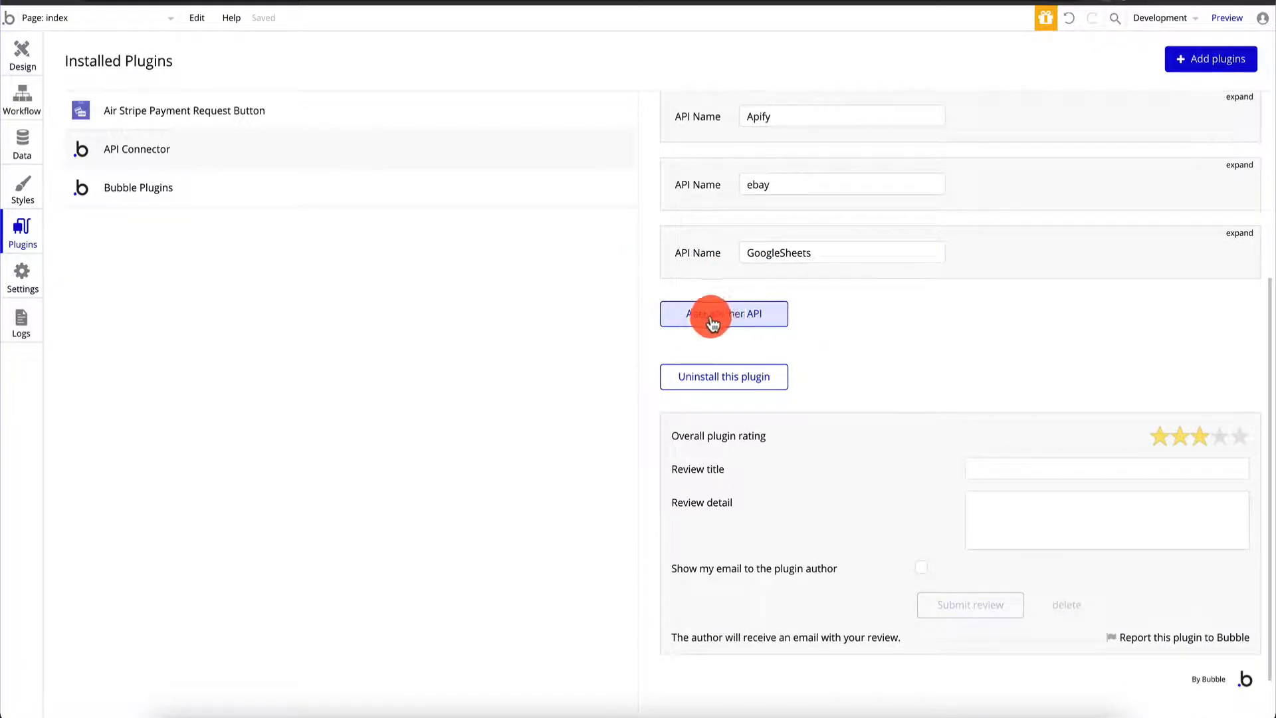
{"action": "left_click", "coordinate": [1240, 234]}
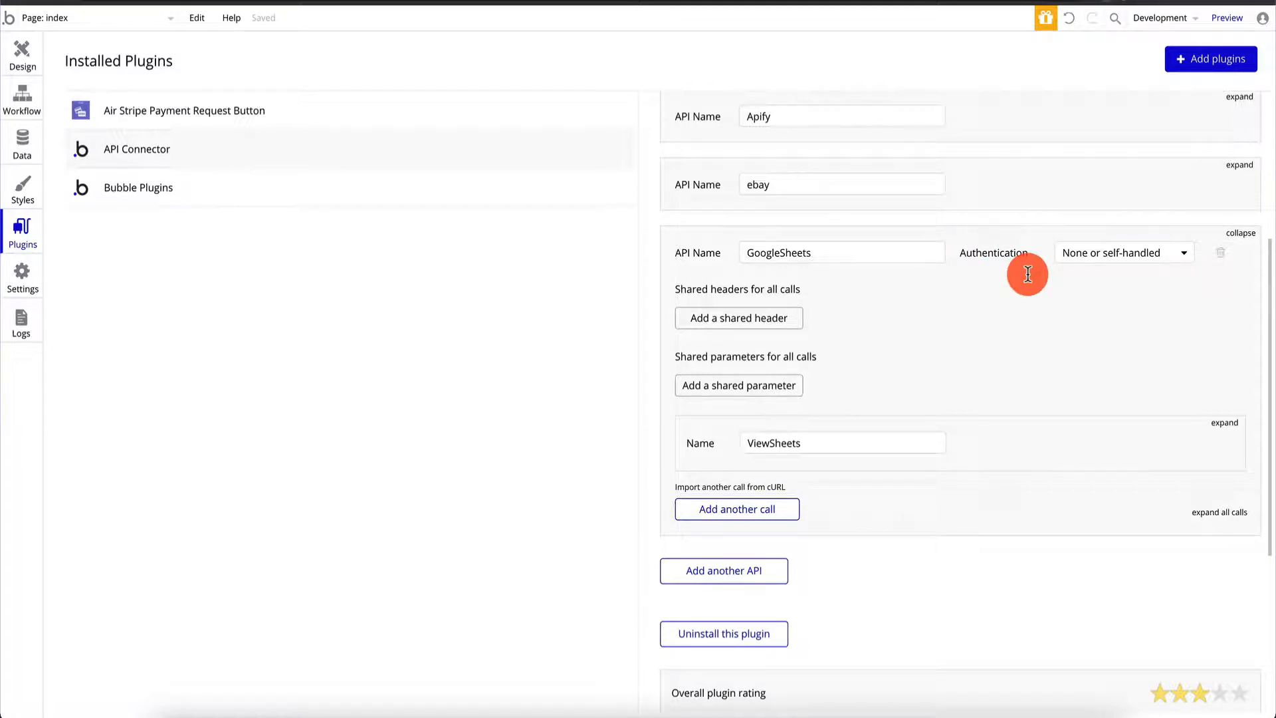
{"action": "scroll", "coordinate": [969, 365], "scroll_direction": "down", "scroll_amount": 1}
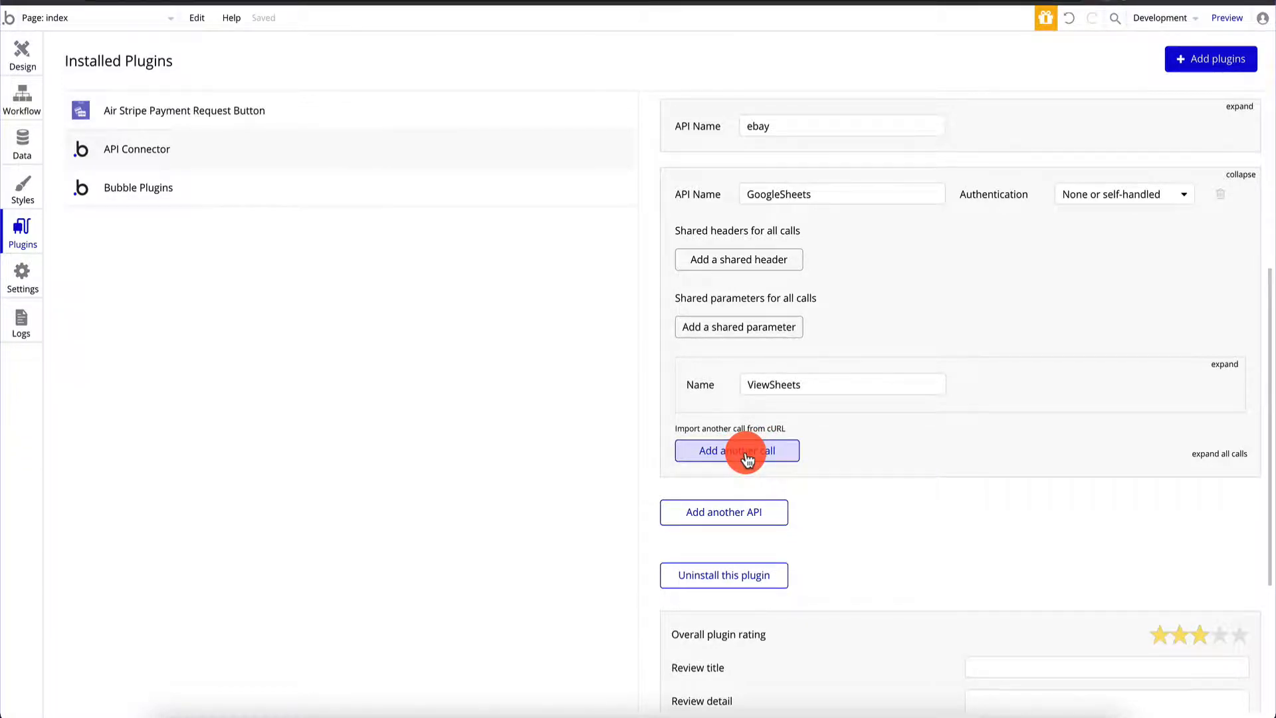
{"action": "left_click", "coordinate": [1234, 363]}
{"action": "scroll", "coordinate": [1030, 333], "scroll_direction": "down", "scroll_amount": 3}
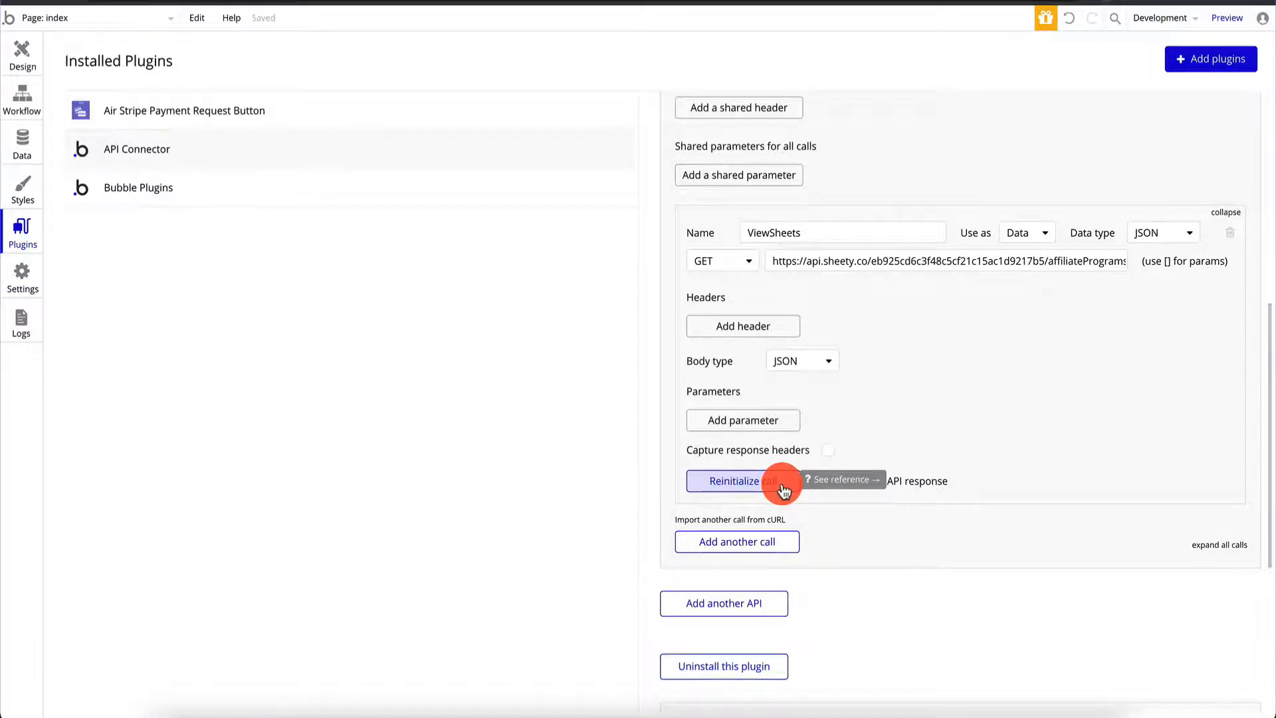
- Change the ViewSheets call's URL so it ends in sheet1, and reinitialize the call
{"action": "left_click", "coordinate": [757, 485]}
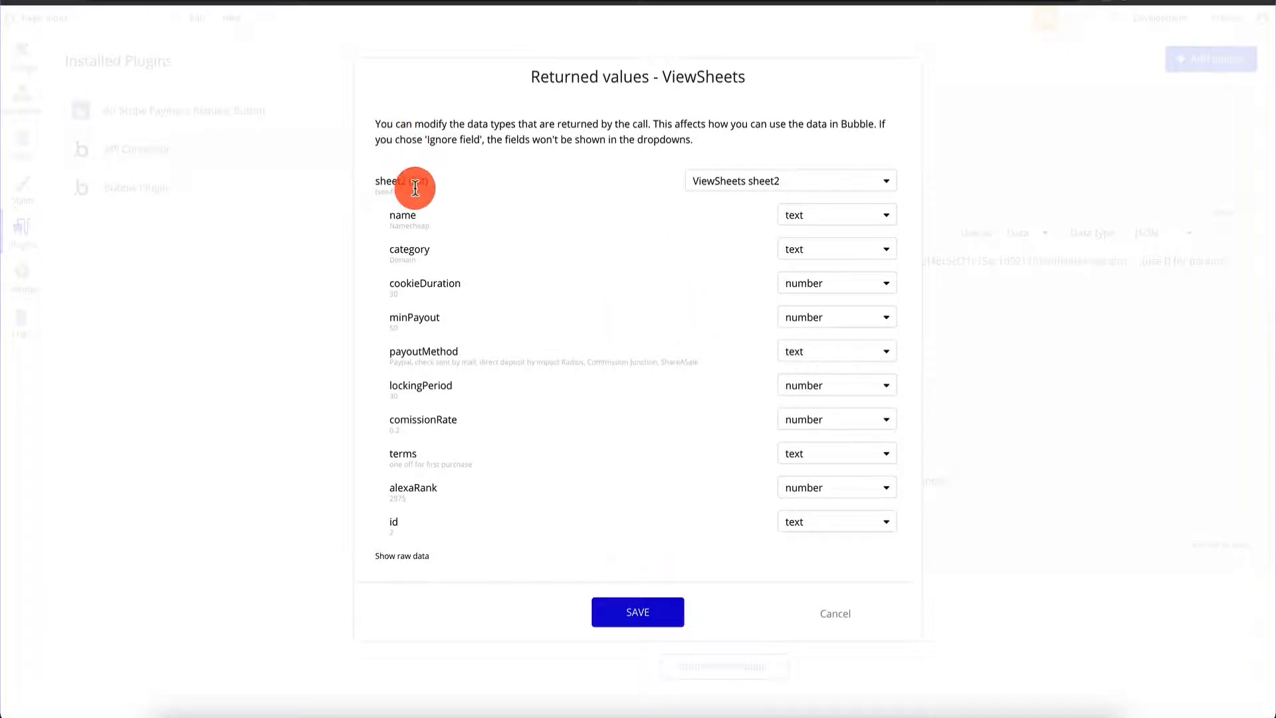
{"action": "left_click", "coordinate": [840, 613]}
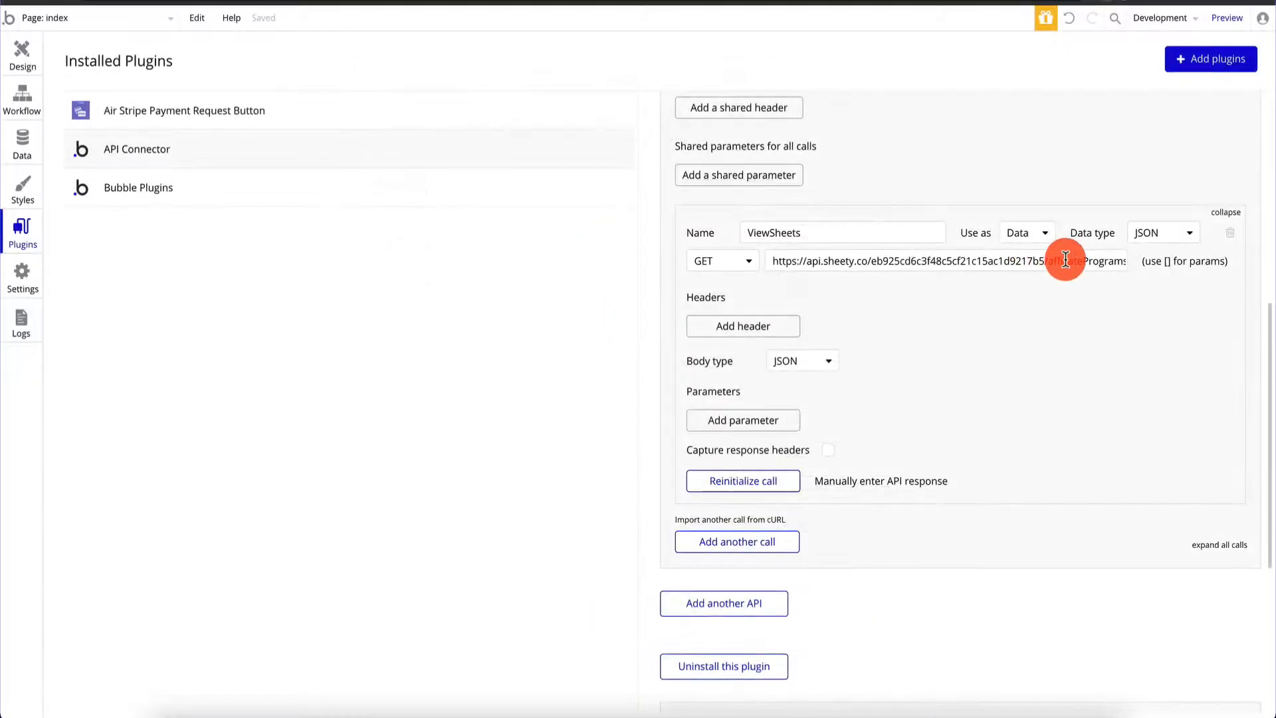
{"action": "left_click", "coordinate": [1066, 259]}
{"action": "key", "text": "BackSpace"}
{"action": "type", "text": "1"}
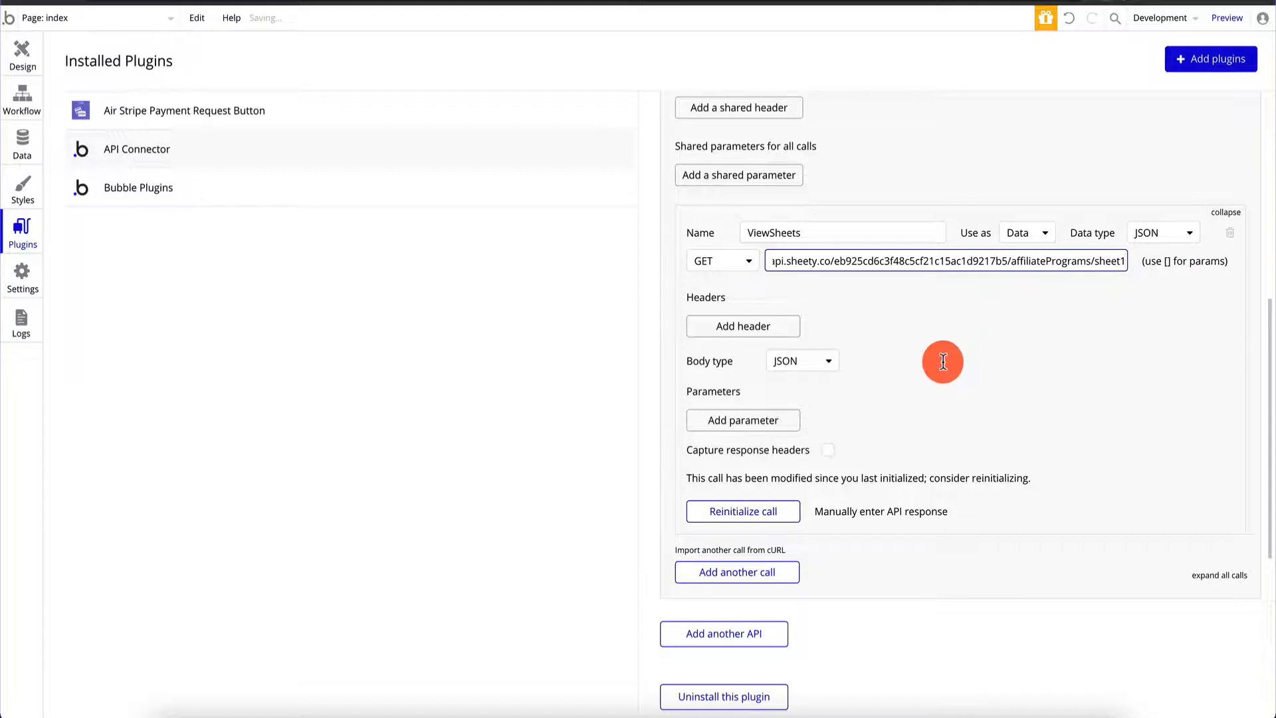
{"action": "left_click", "coordinate": [943, 362]}
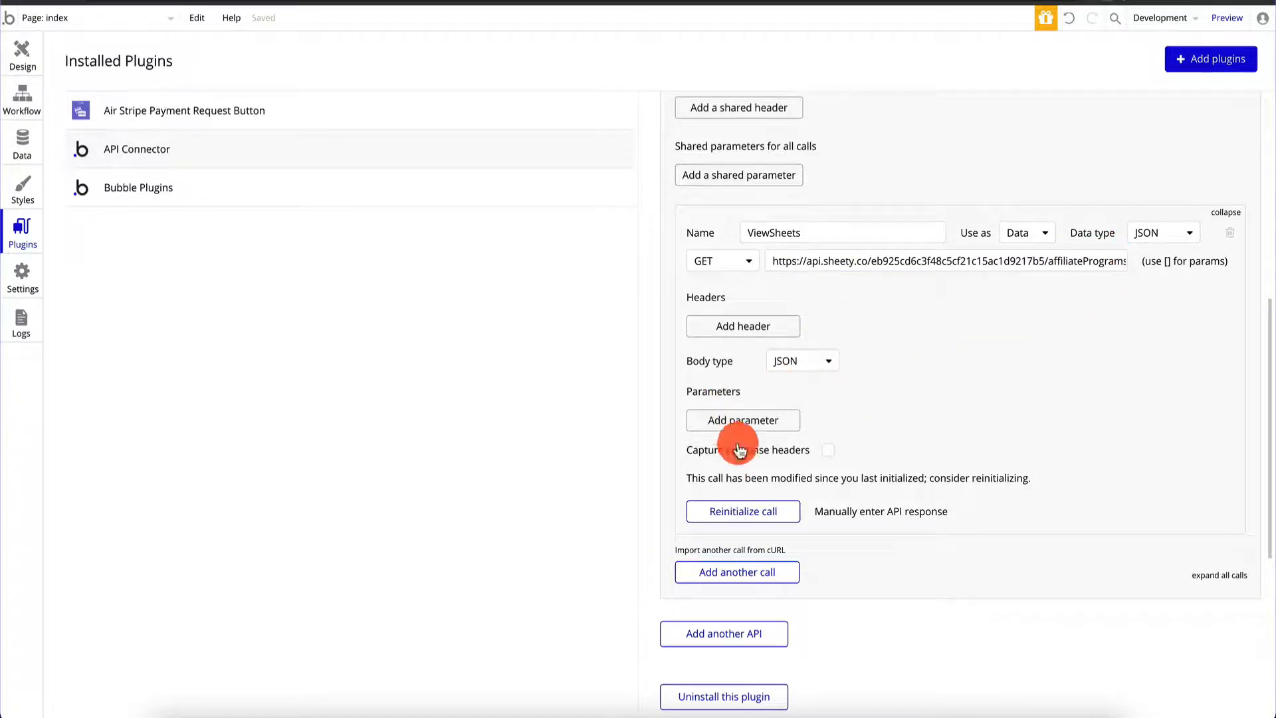
{"action": "left_click", "coordinate": [775, 511]}
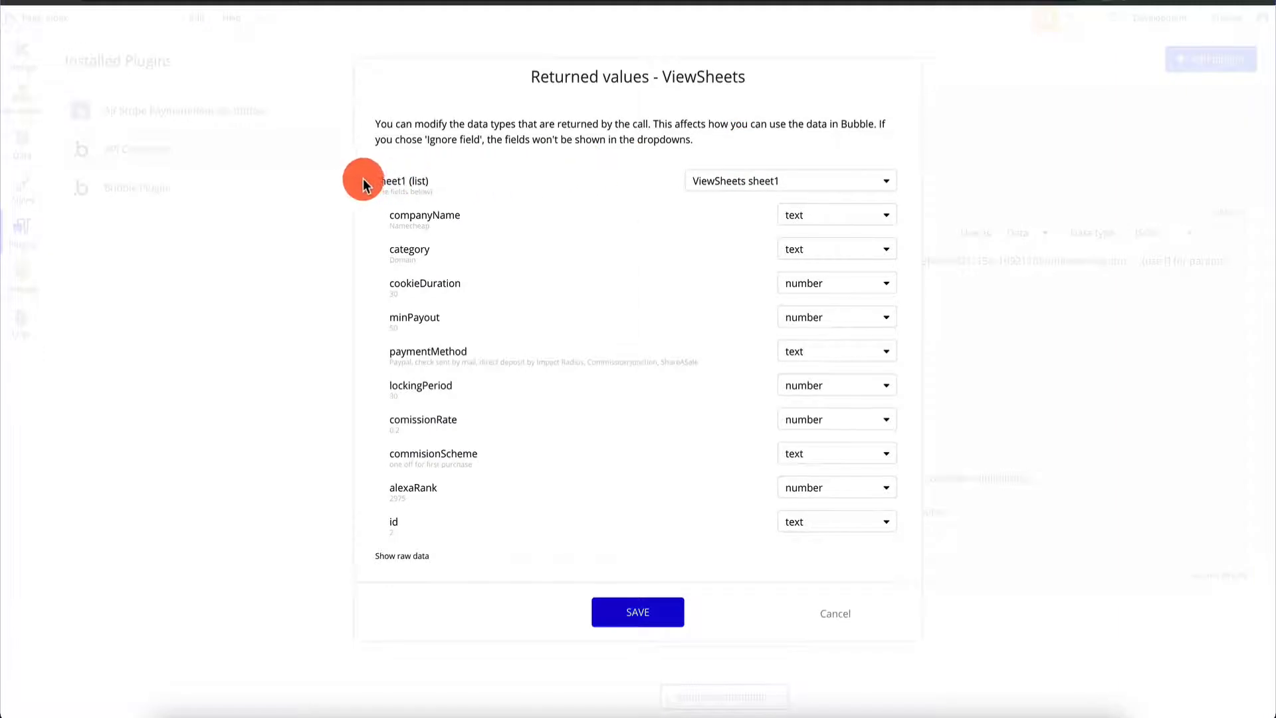
- Examine the data type options for the returned sheet1 list and its paymentMethod field
{"action": "left_click", "coordinate": [767, 189]}
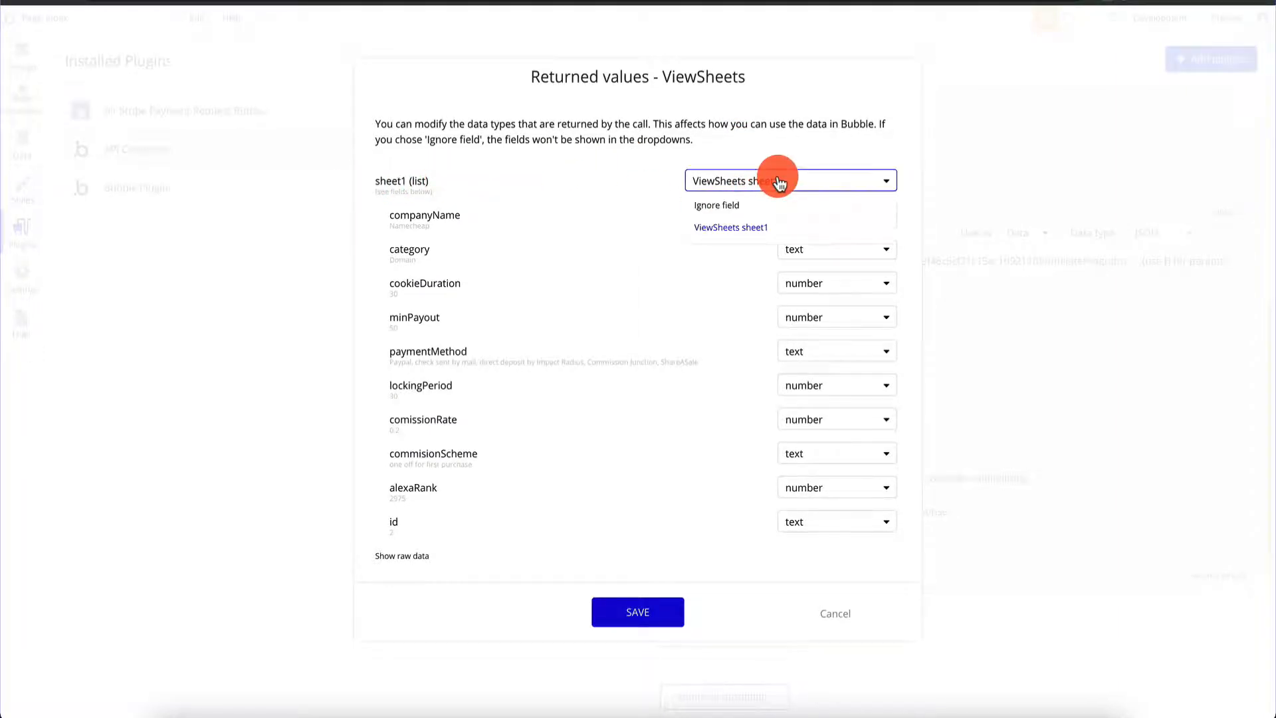
{"action": "left_click", "coordinate": [756, 183]}
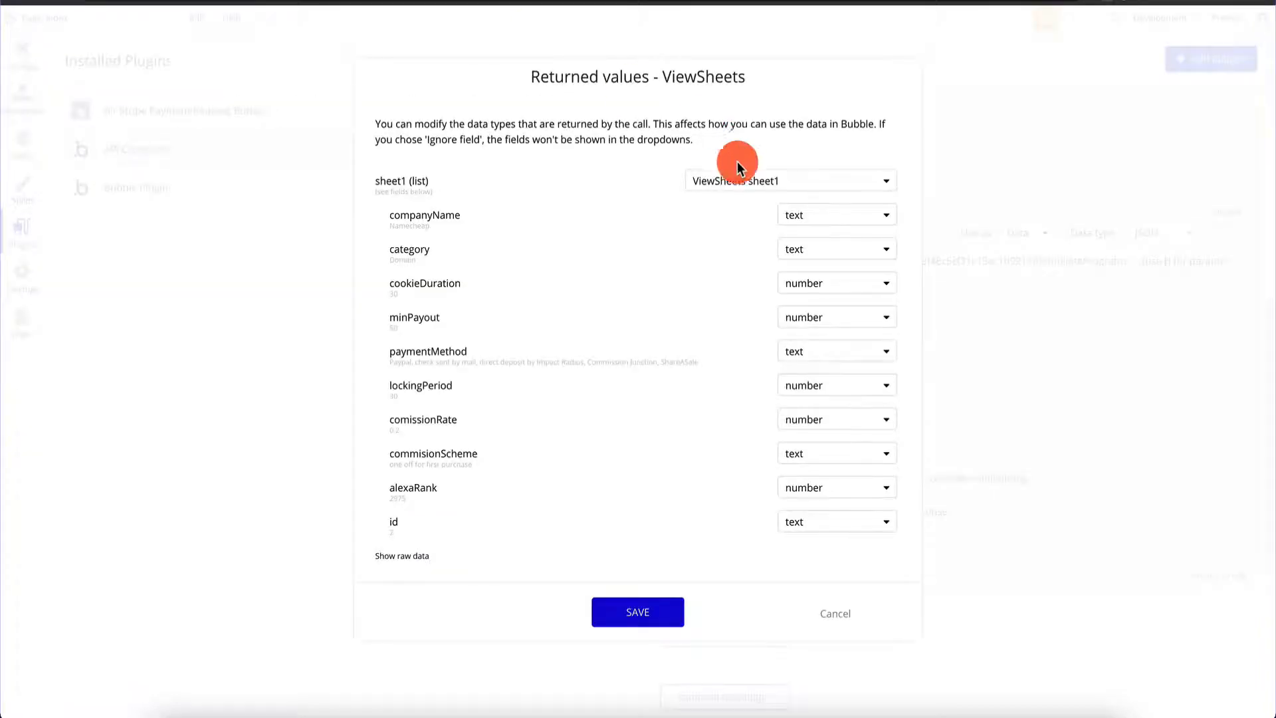
{"action": "left_click", "coordinate": [753, 182]}
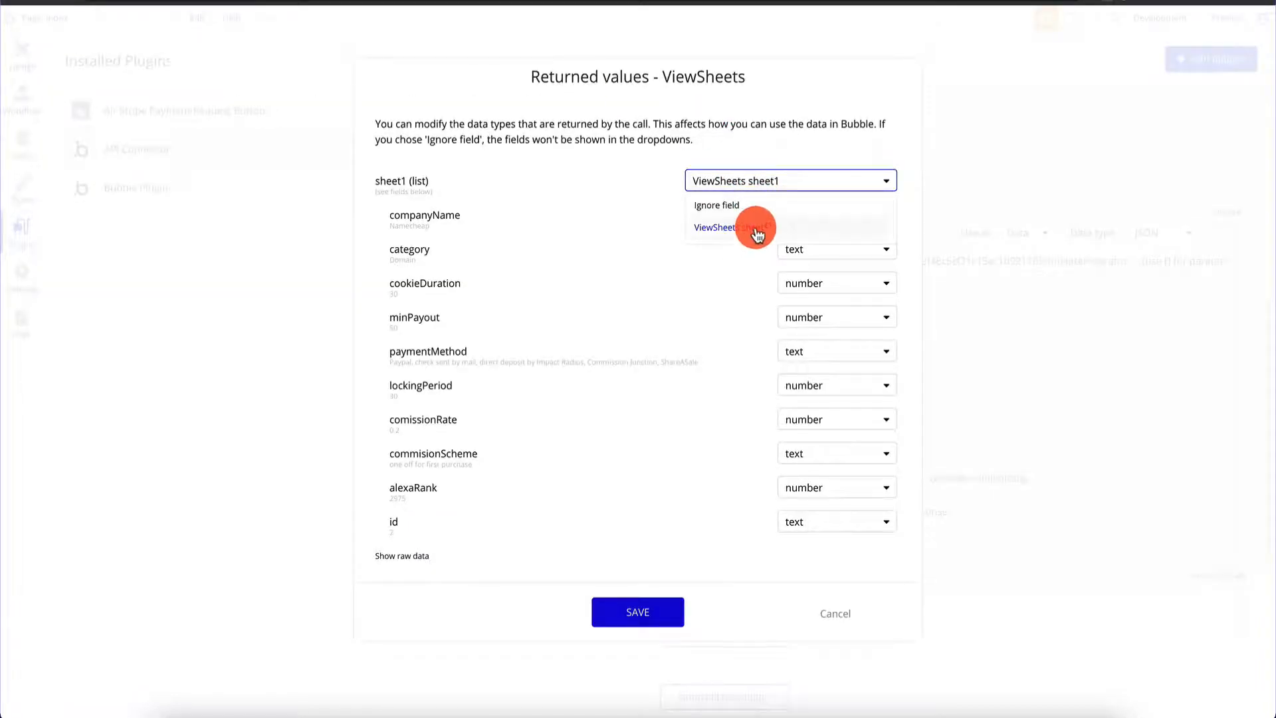
{"action": "left_click", "coordinate": [753, 229]}
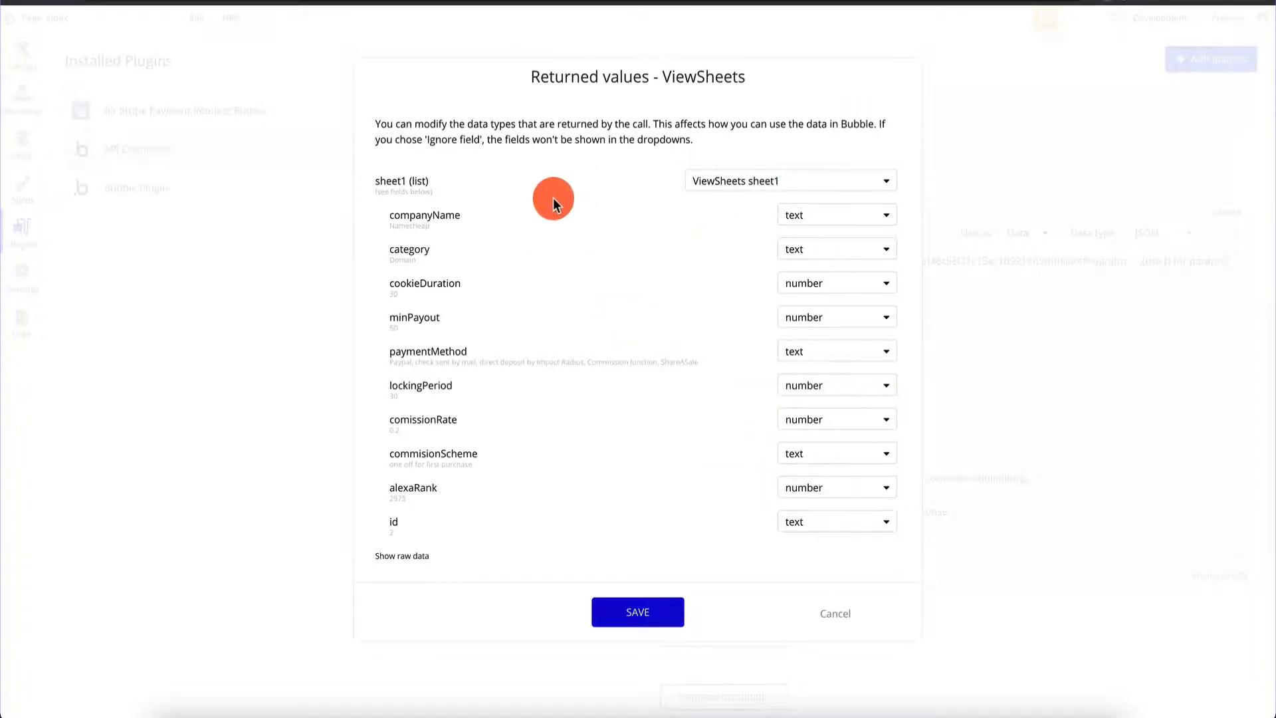
{"action": "left_click", "coordinate": [821, 347]}
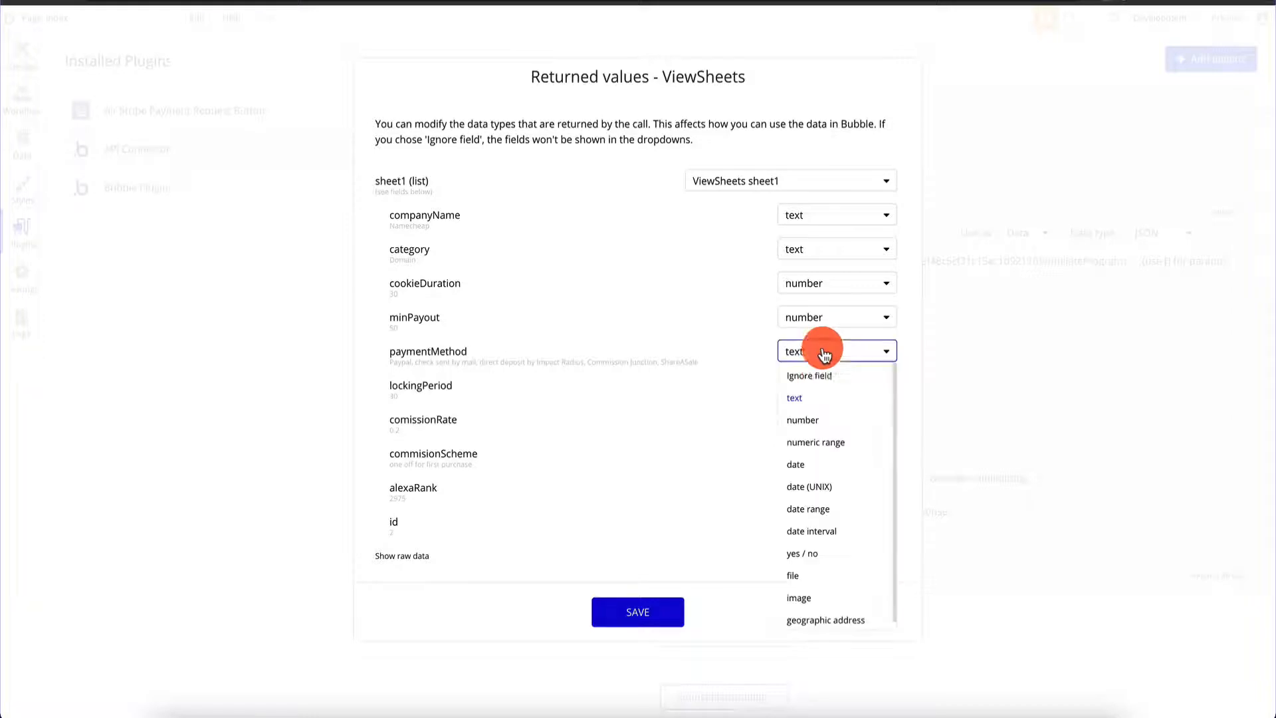
{"action": "left_click", "coordinate": [819, 398]}
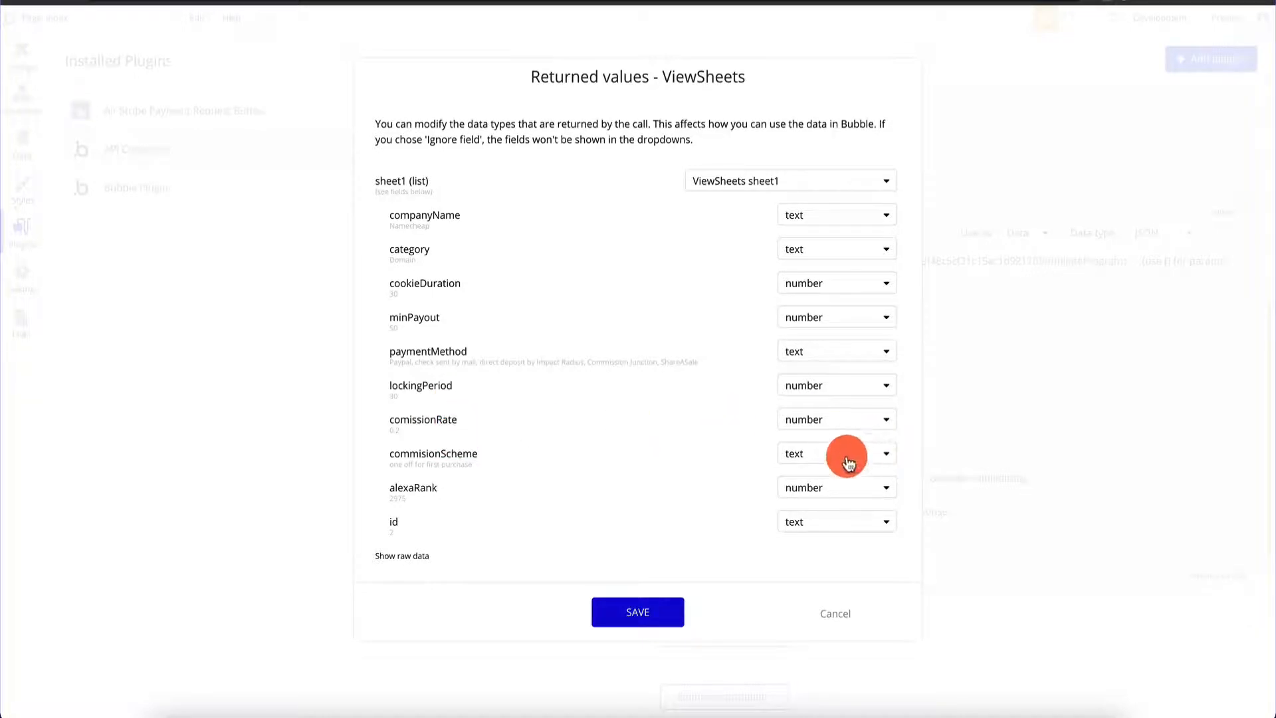
{"action": "left_click", "coordinate": [853, 353]}
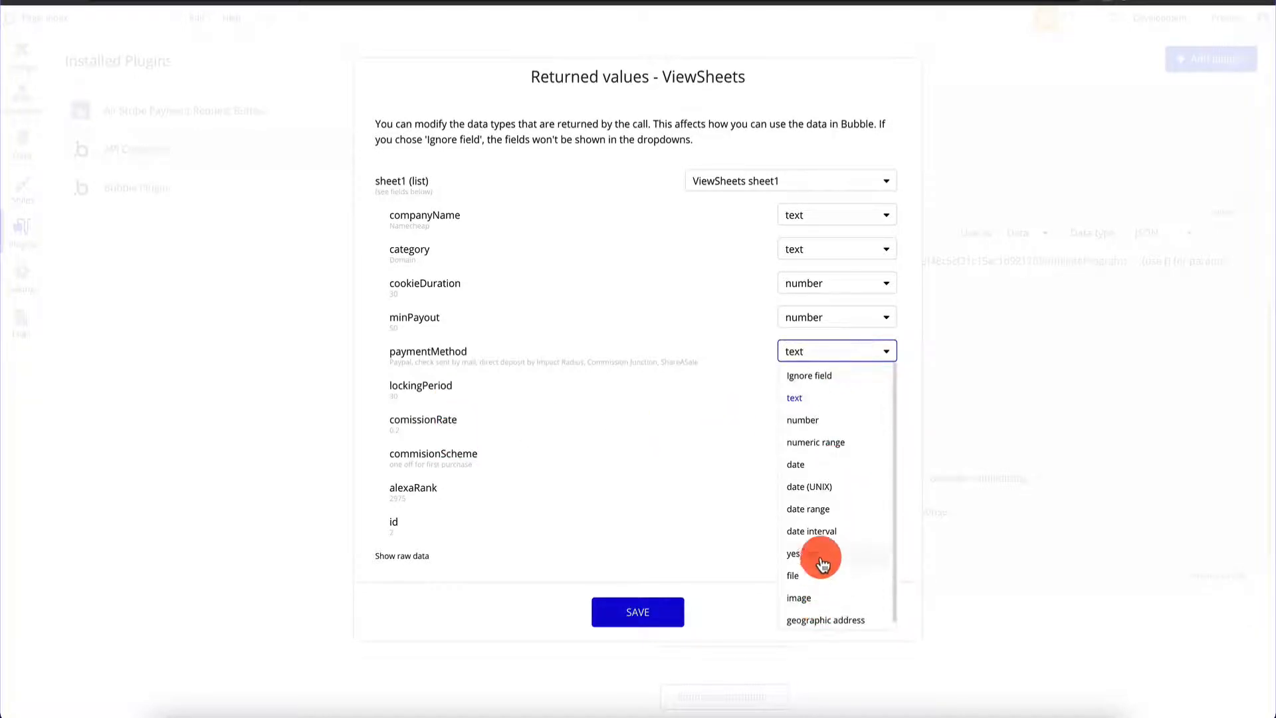
{"action": "left_click", "coordinate": [661, 353]}
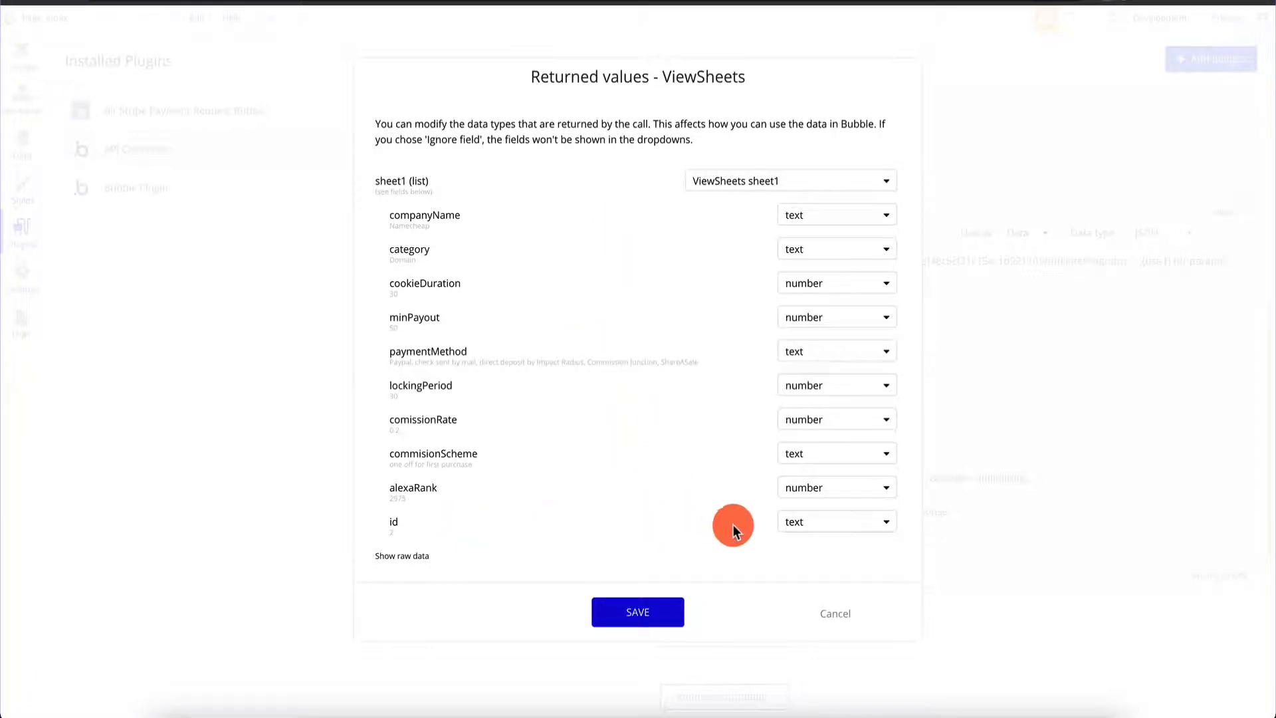
- Set the returned id field's data type to number and save the ViewSheets call's returned values
{"action": "left_click", "coordinate": [809, 529]}
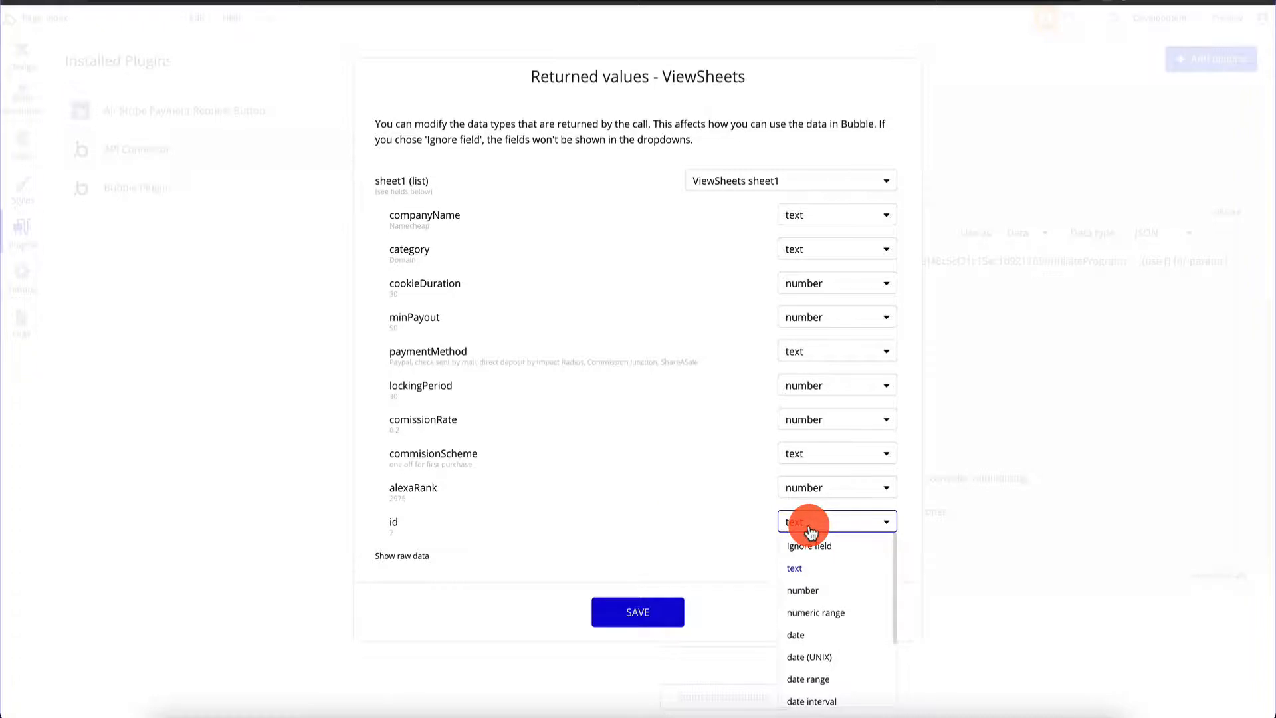
{"action": "left_click", "coordinate": [819, 590]}
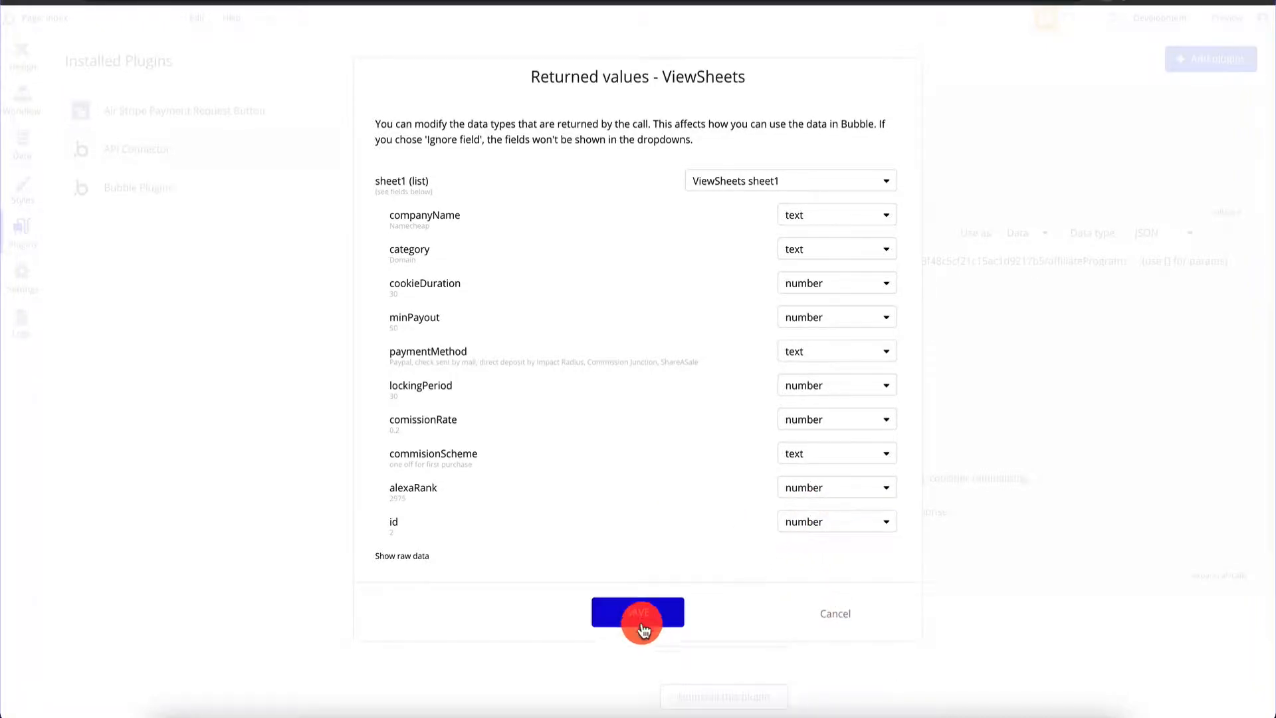
{"action": "left_click", "coordinate": [646, 618]}
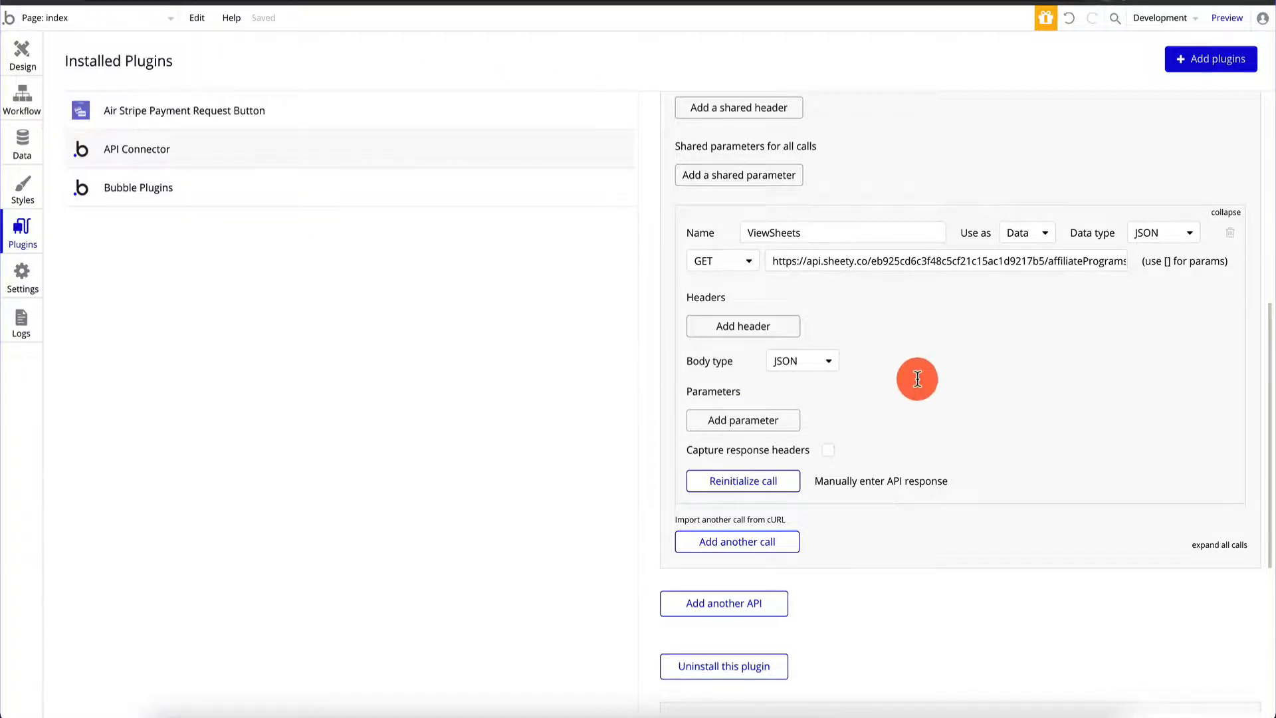
- Return to the page design and select the repeating group nested inside Group B
{"action": "left_click", "coordinate": [21, 57]}
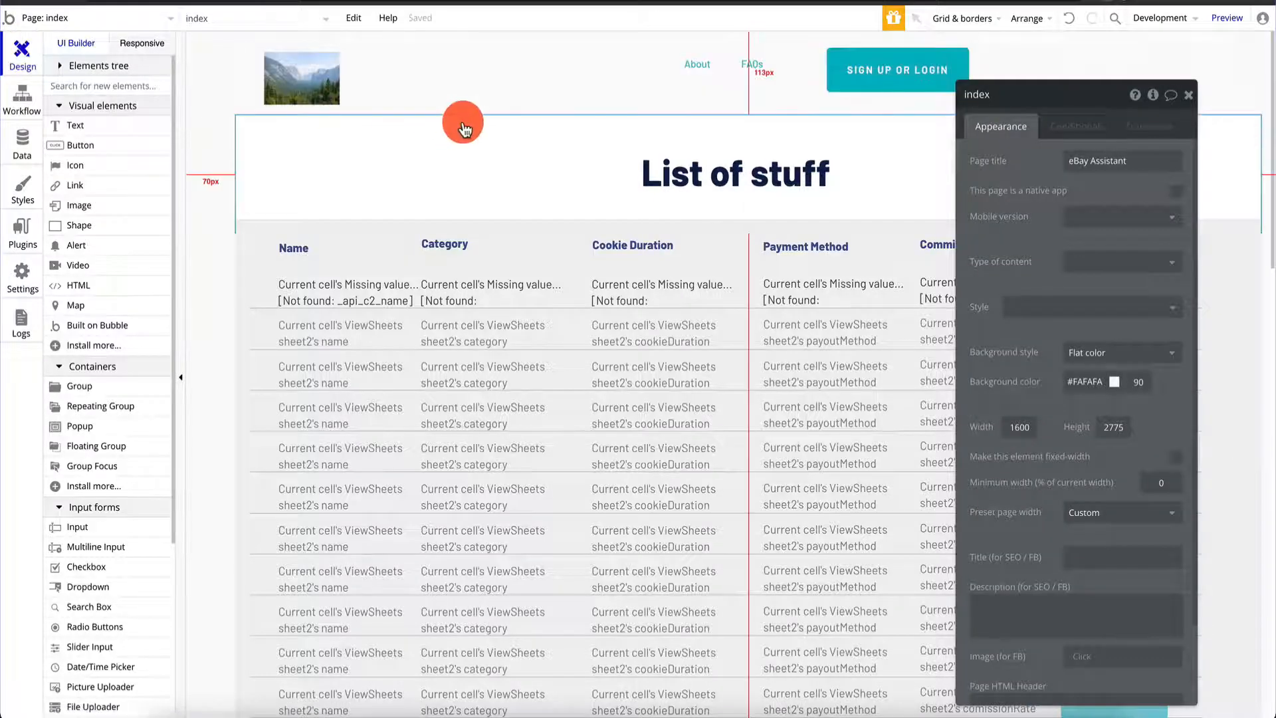
{"action": "left_click", "coordinate": [292, 229]}
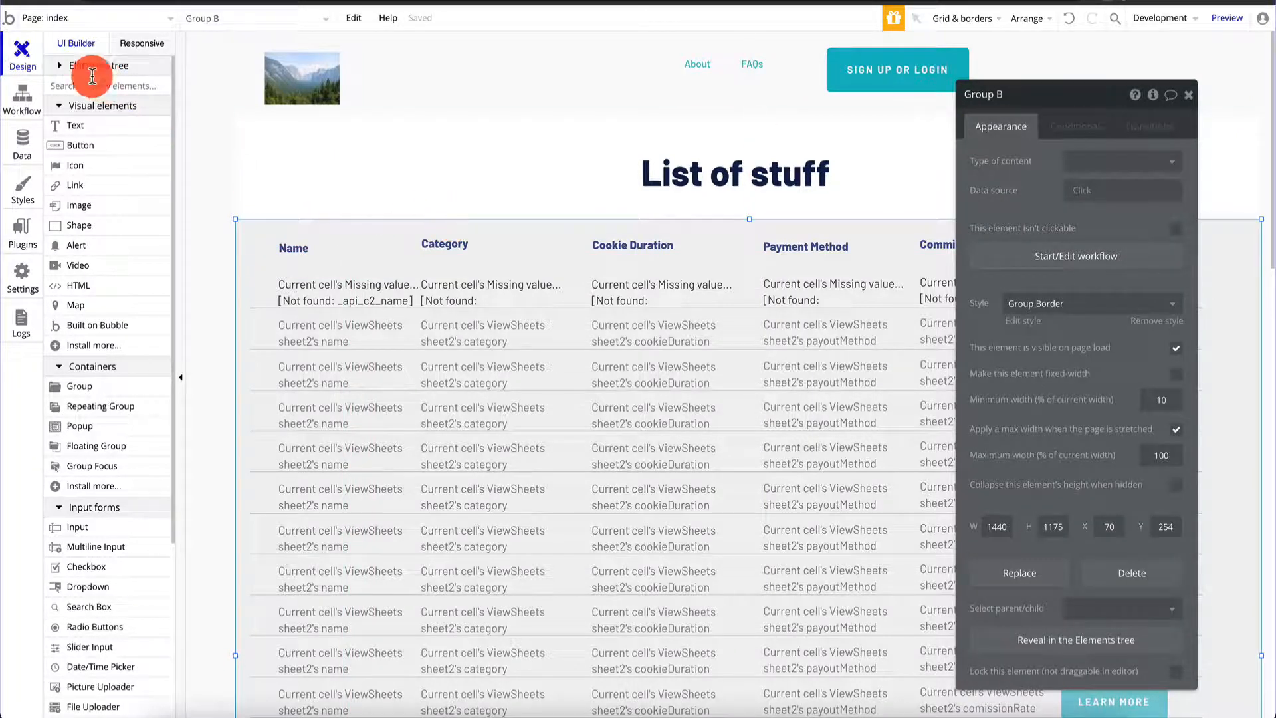
{"action": "left_click", "coordinate": [61, 70]}
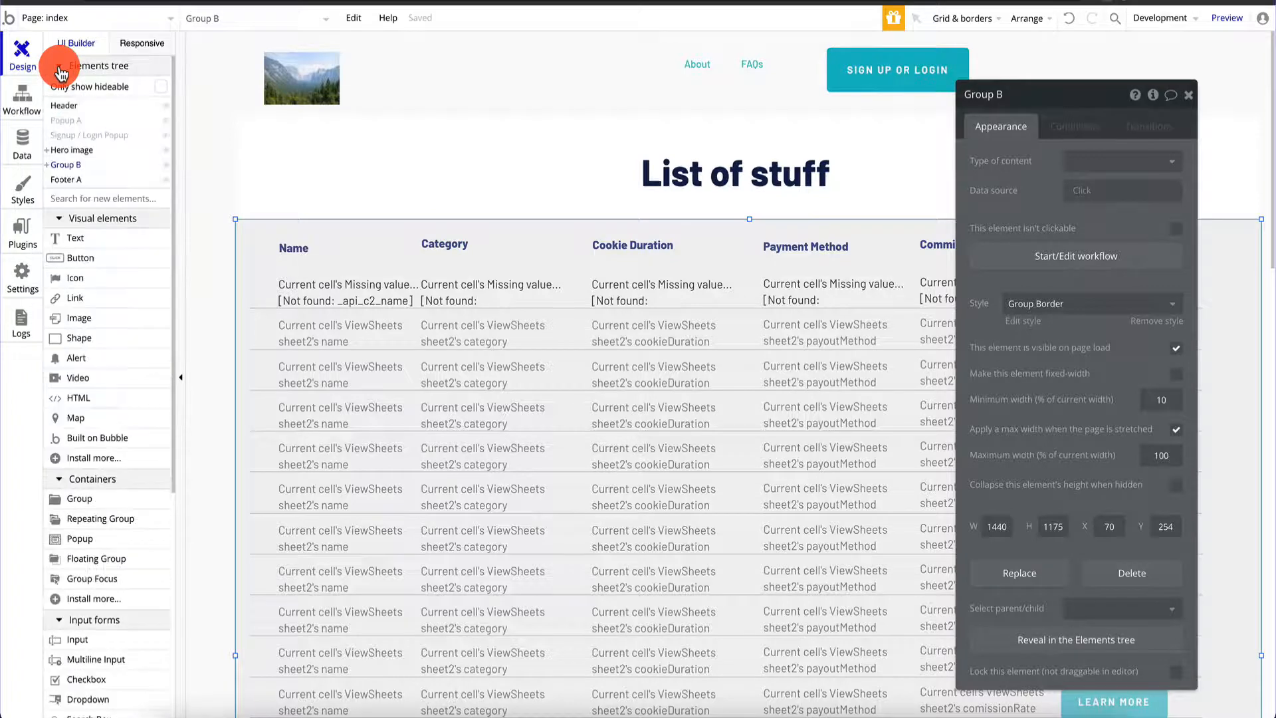
{"action": "left_click", "coordinate": [51, 167]}
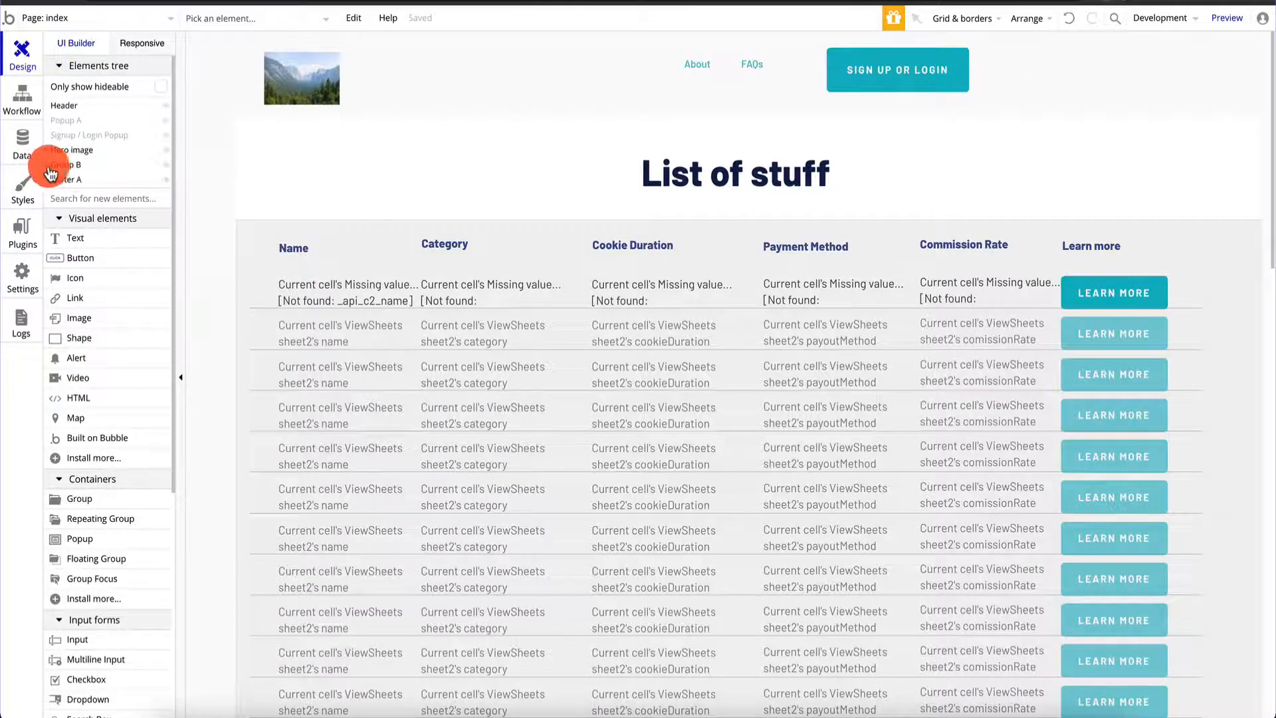
{"action": "left_click", "coordinate": [45, 165]}
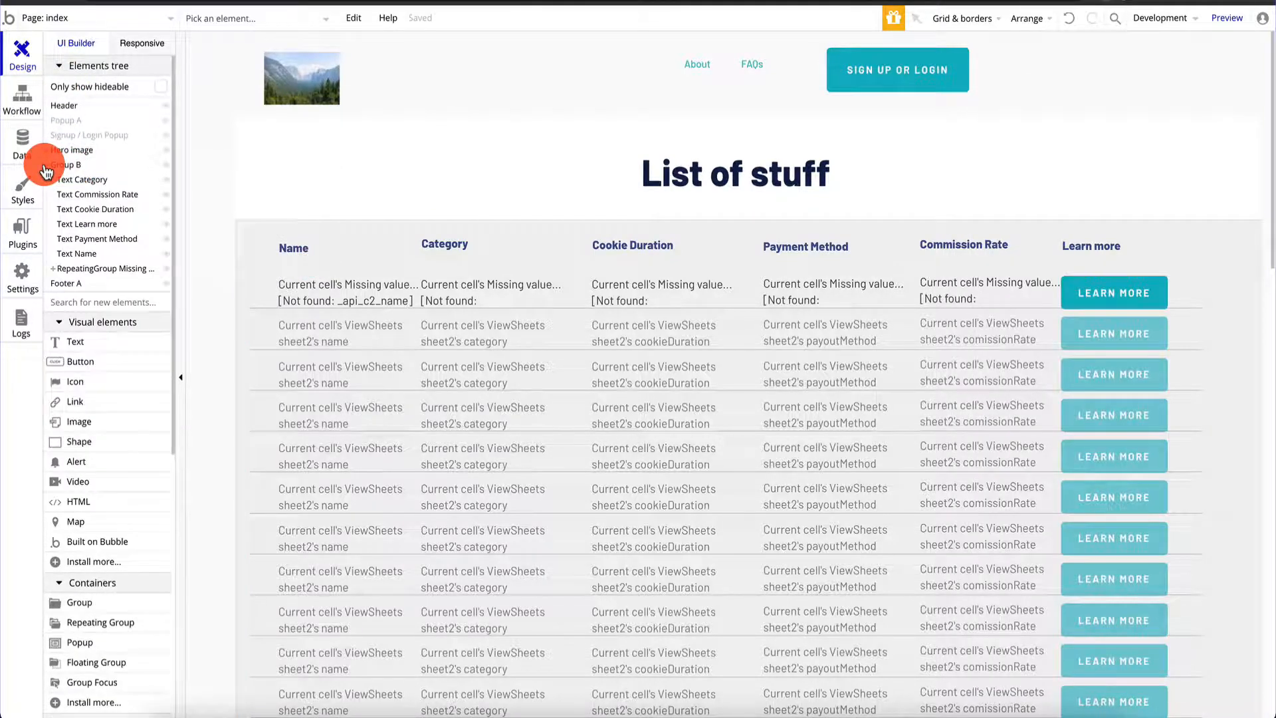
{"action": "left_click", "coordinate": [95, 269]}
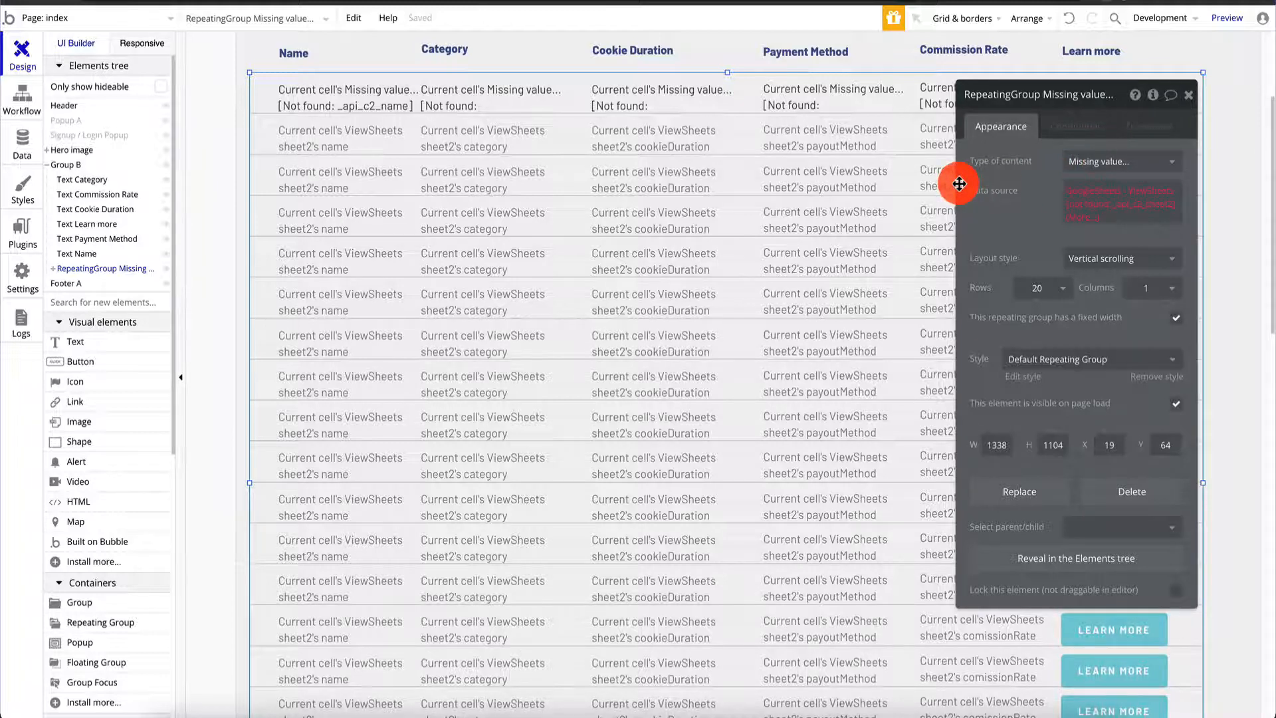
- Set the repeating group's type of content to ViewSheets sheet1
{"action": "left_click", "coordinate": [1131, 163]}
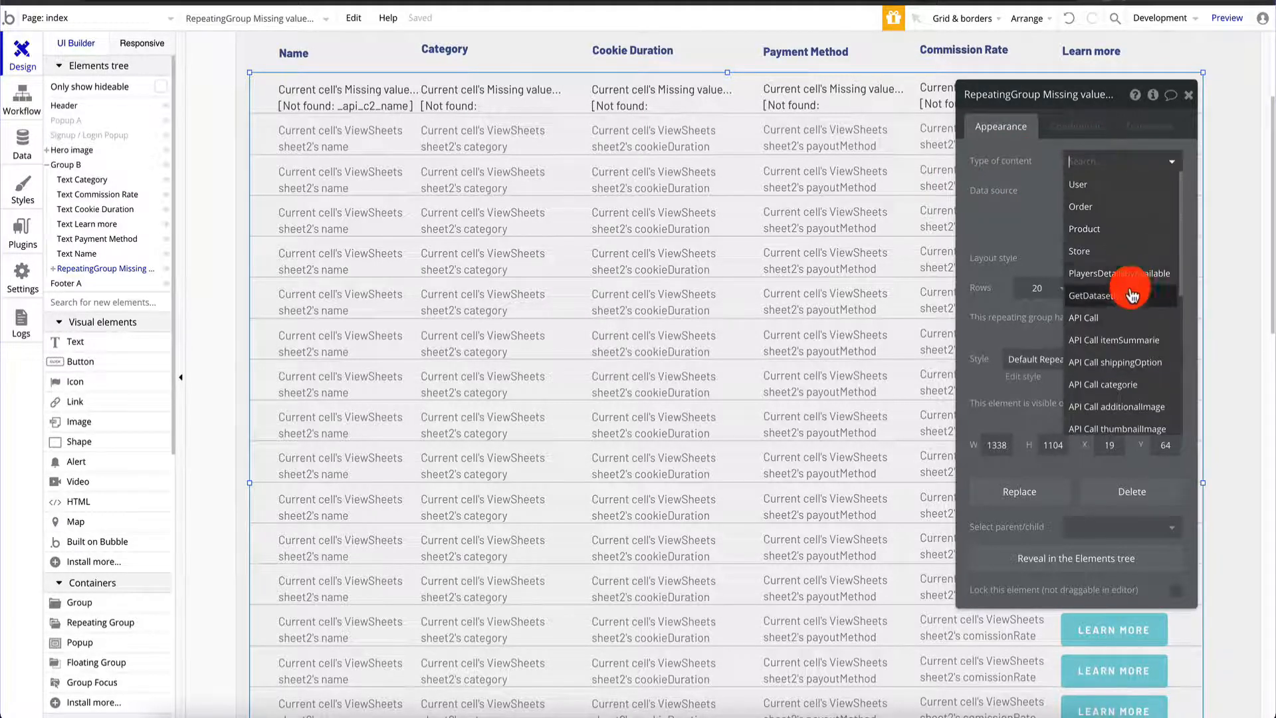
{"action": "scroll", "coordinate": [1120, 301], "scroll_direction": "down", "scroll_amount": 3}
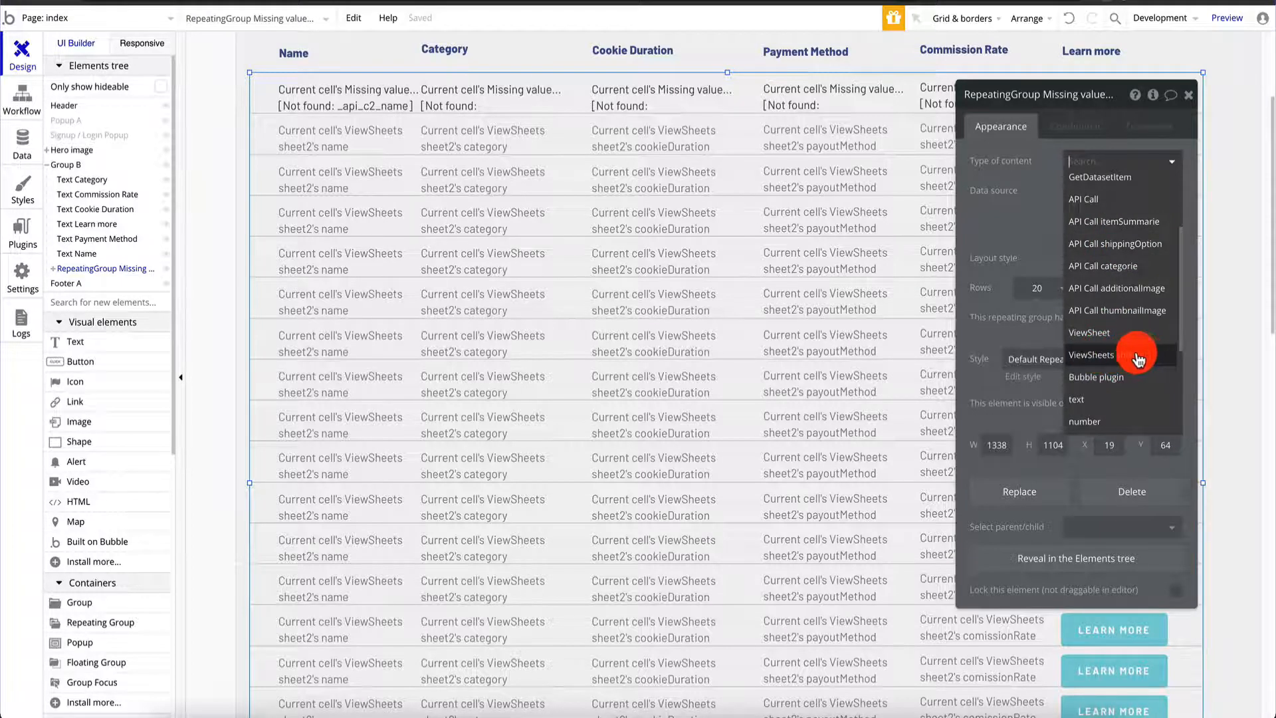
{"action": "left_click", "coordinate": [1138, 356]}
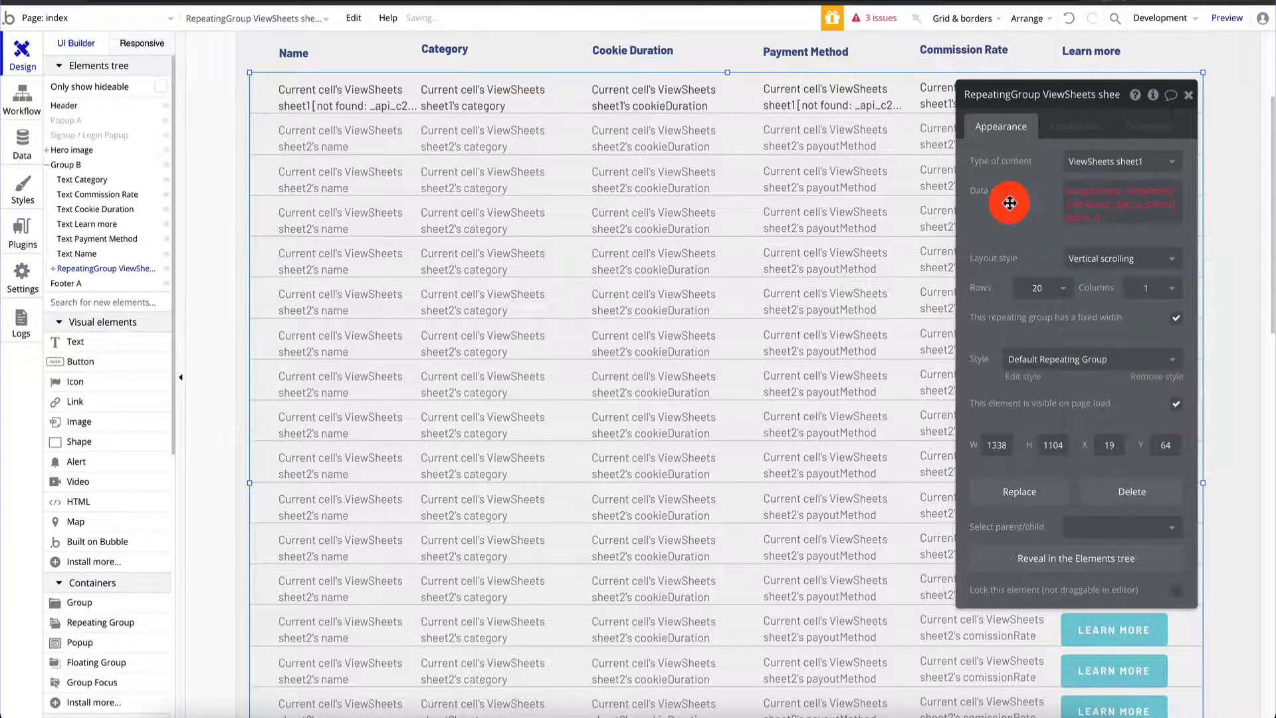
- Choose GoogleSheets - ViewSheets as the API provider for the repeating group's data source
{"action": "left_click", "coordinate": [1100, 198]}
{"action": "left_click", "coordinate": [903, 131]}
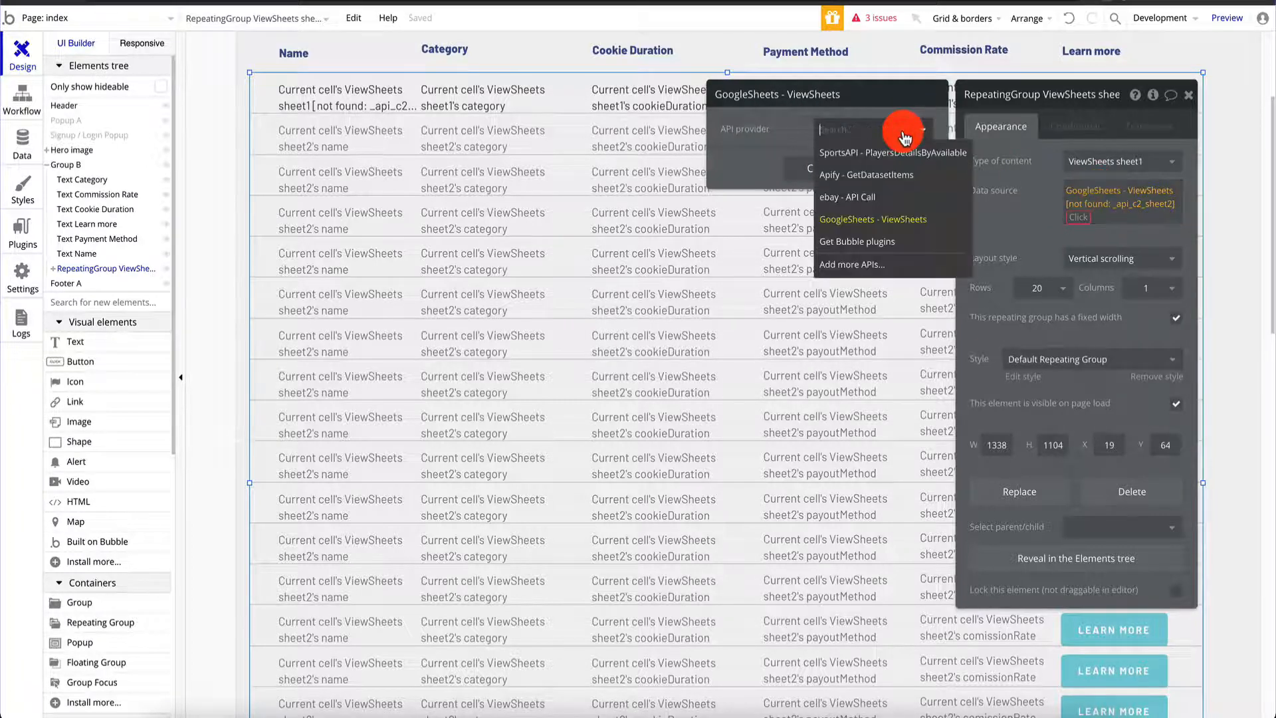
{"action": "left_click", "coordinate": [892, 222]}
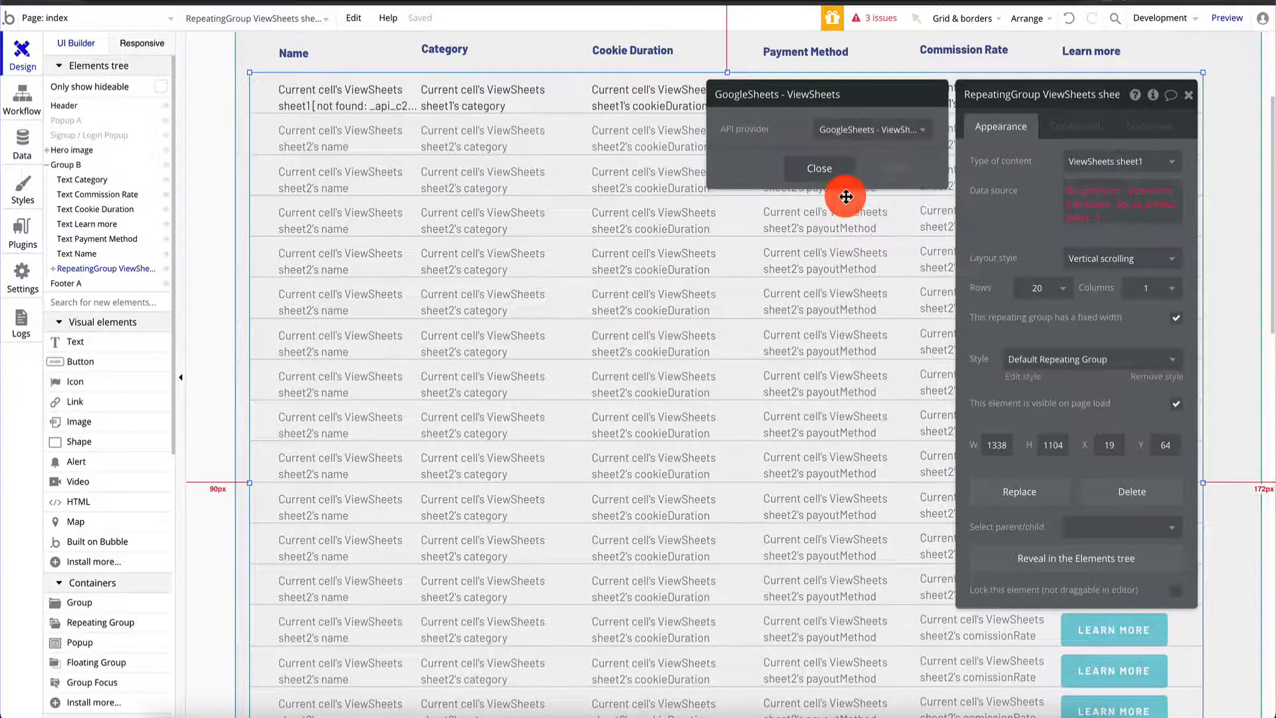
{"action": "left_click", "coordinate": [828, 166]}
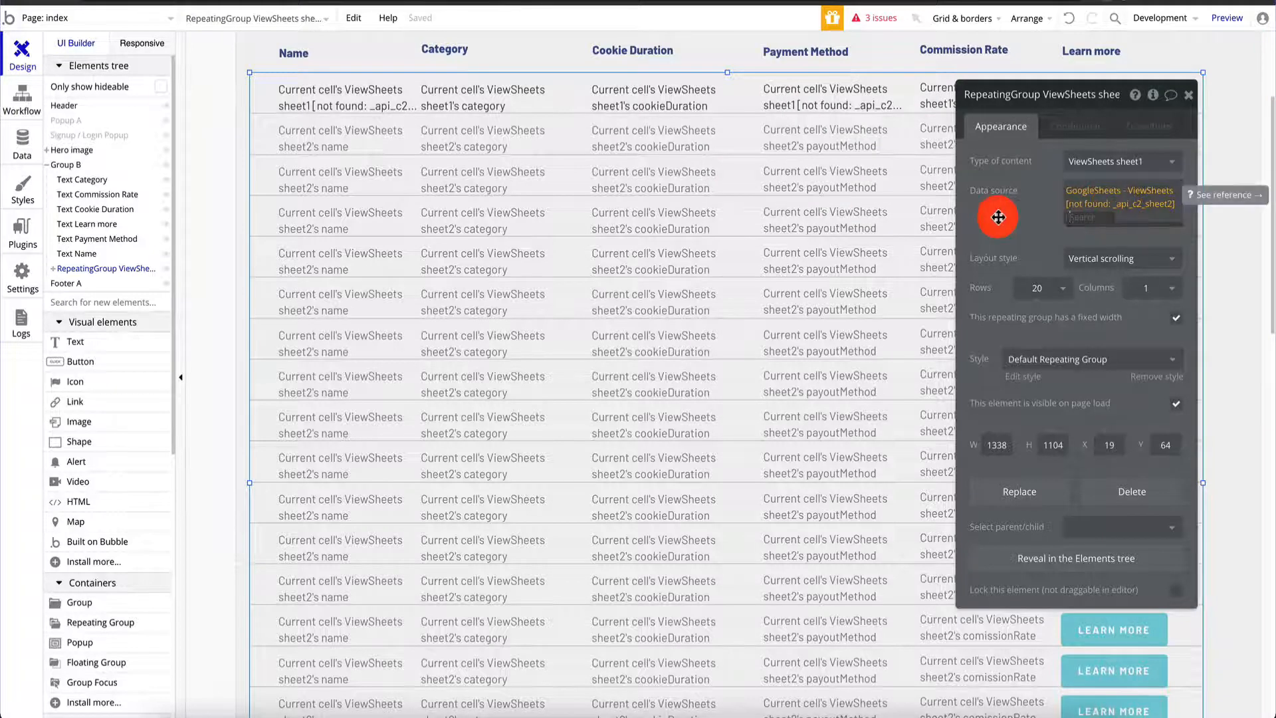
- Replace the missing sheet2 reference so the repeating group's data source is GoogleSheets - ViewSheets's sheet1
{"action": "left_click", "coordinate": [1106, 204]}
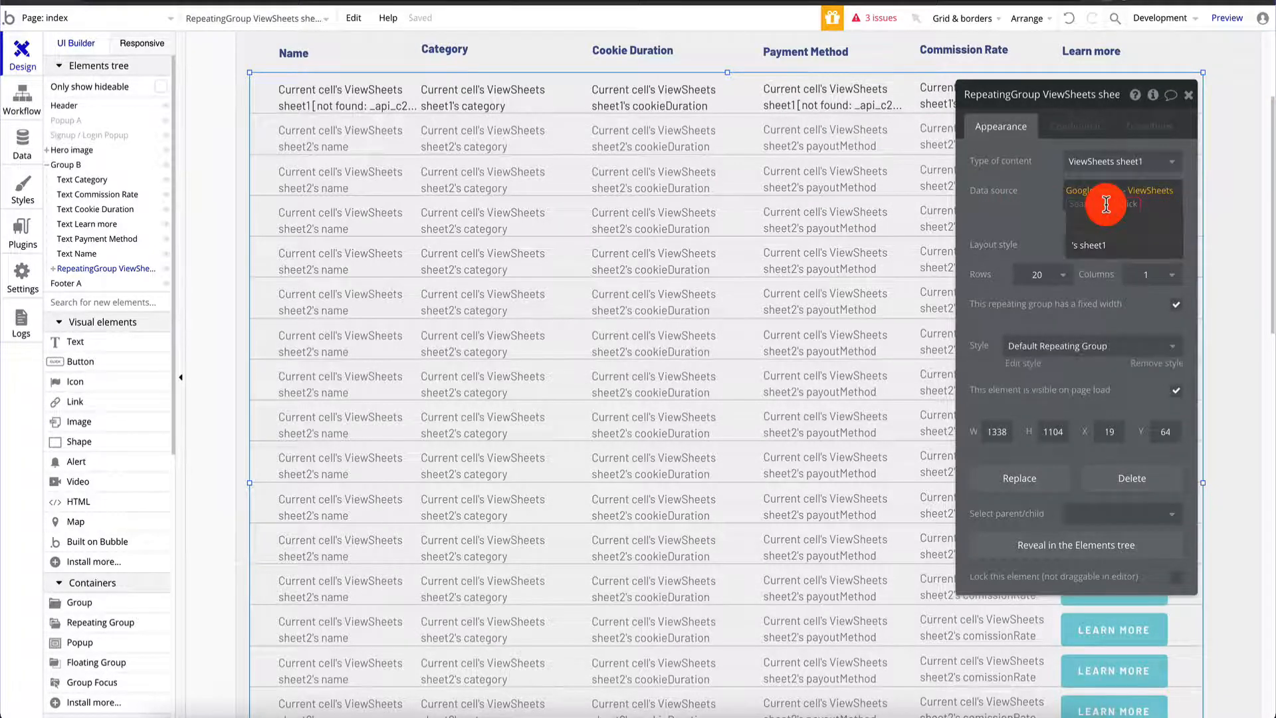
{"action": "left_click", "coordinate": [1008, 193]}
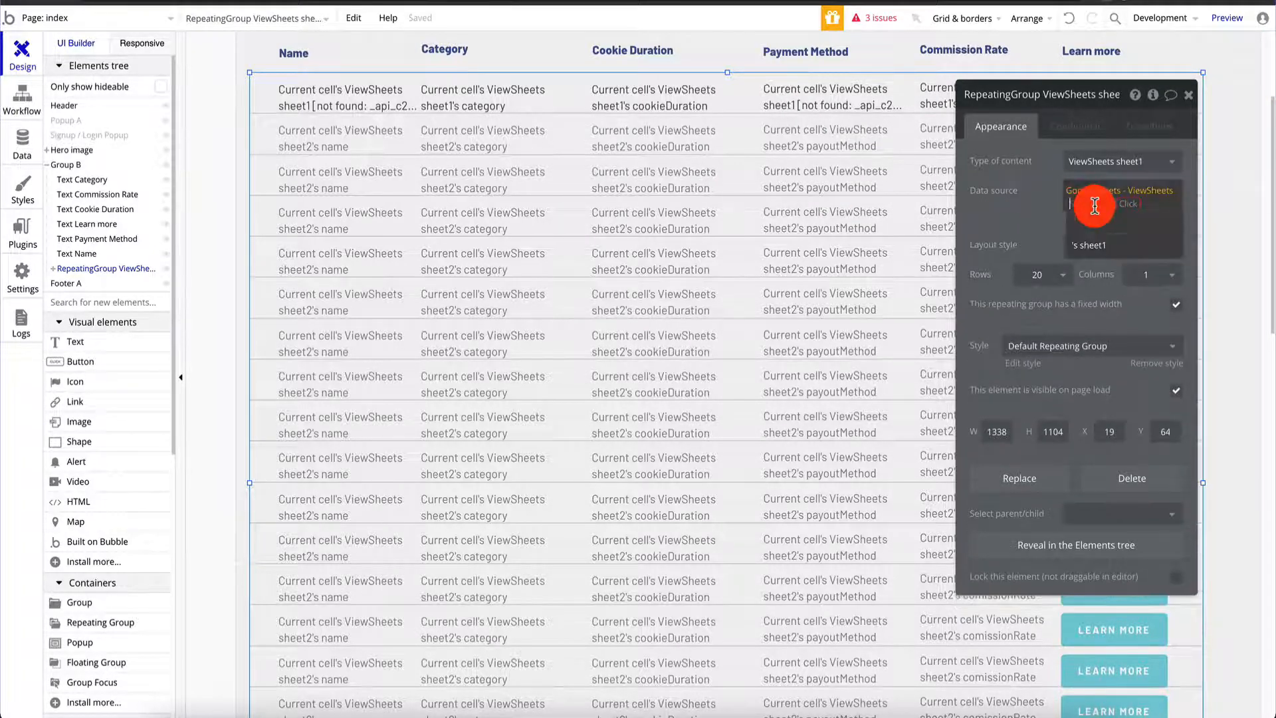
{"action": "left_click", "coordinate": [1153, 194]}
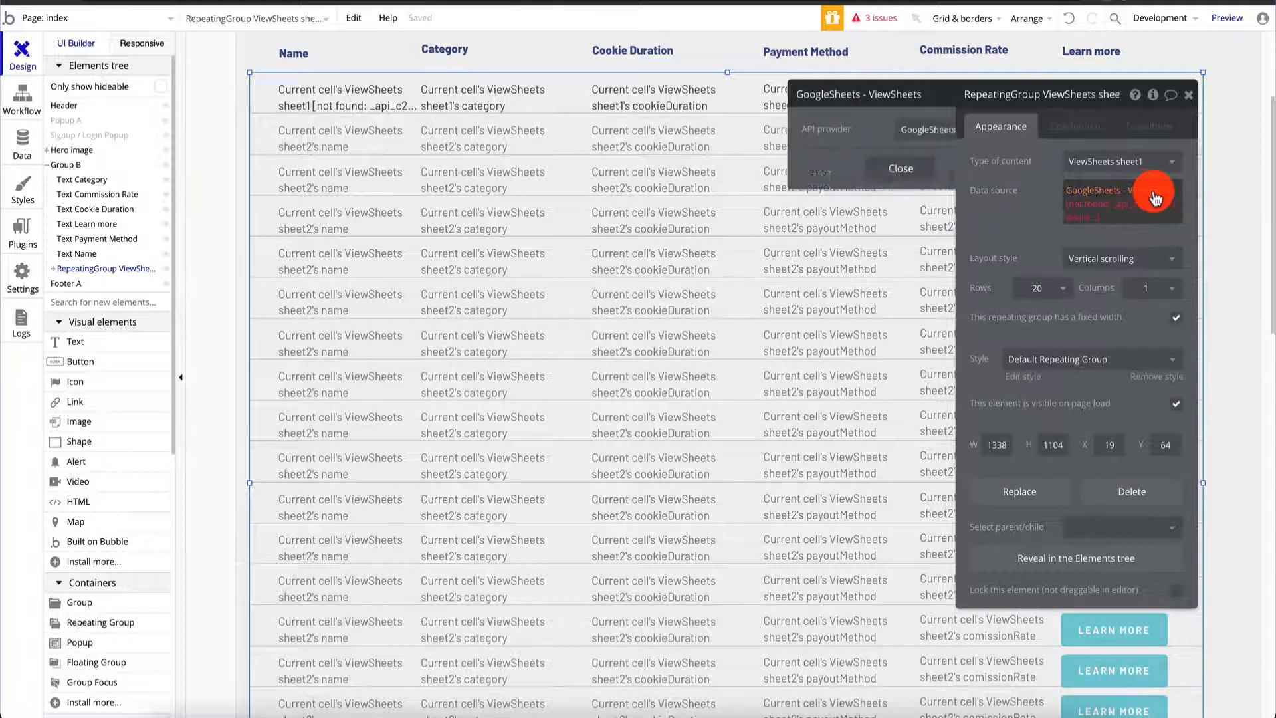
{"action": "left_click", "coordinate": [1105, 200]}
{"action": "left_click", "coordinate": [1088, 206]}
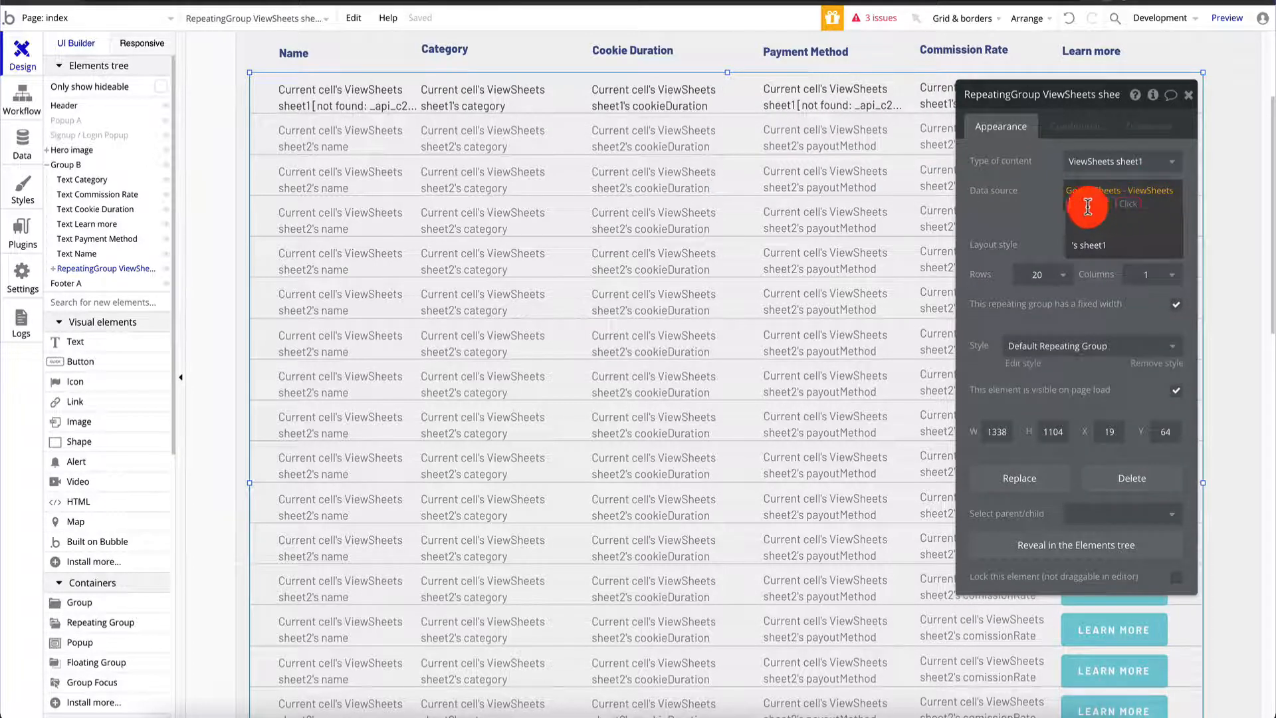
{"action": "left_click", "coordinate": [1088, 245]}
{"action": "left_click", "coordinate": [1012, 198]}
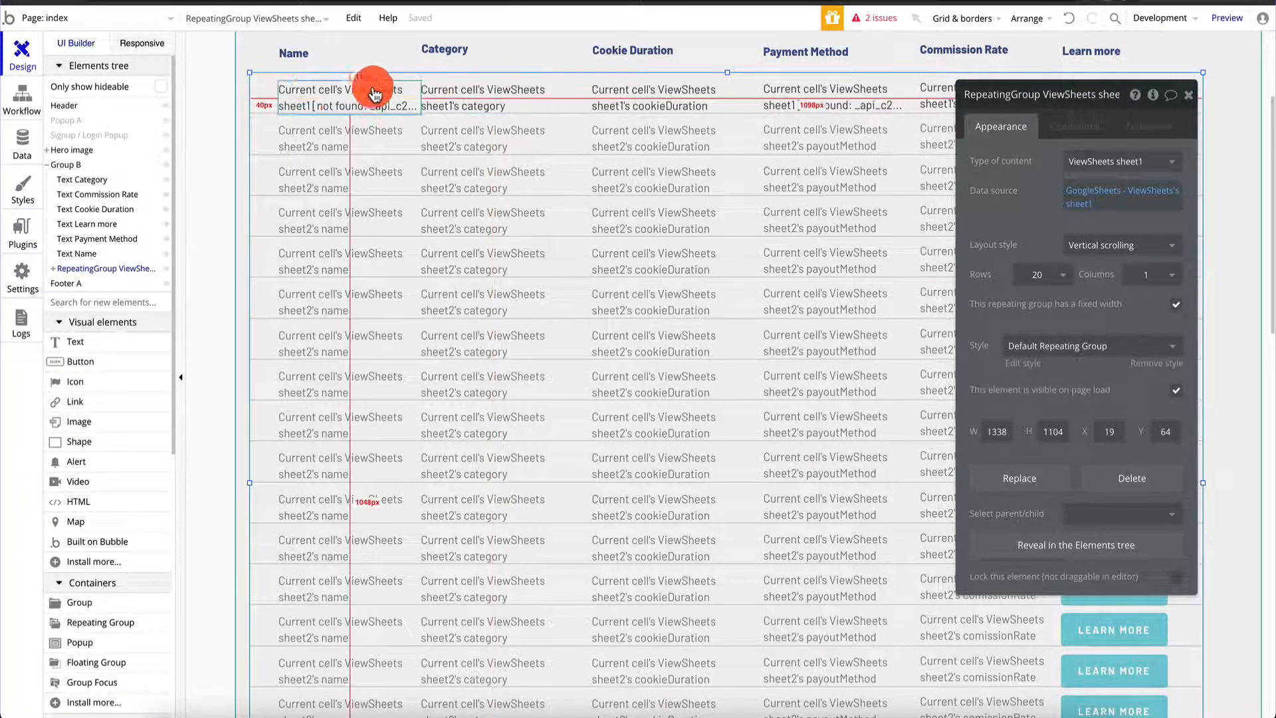
- Set the Name column's text in the repeating group to Current cell's ViewSheets sheet1's companyName
{"action": "left_click", "coordinate": [330, 93]}
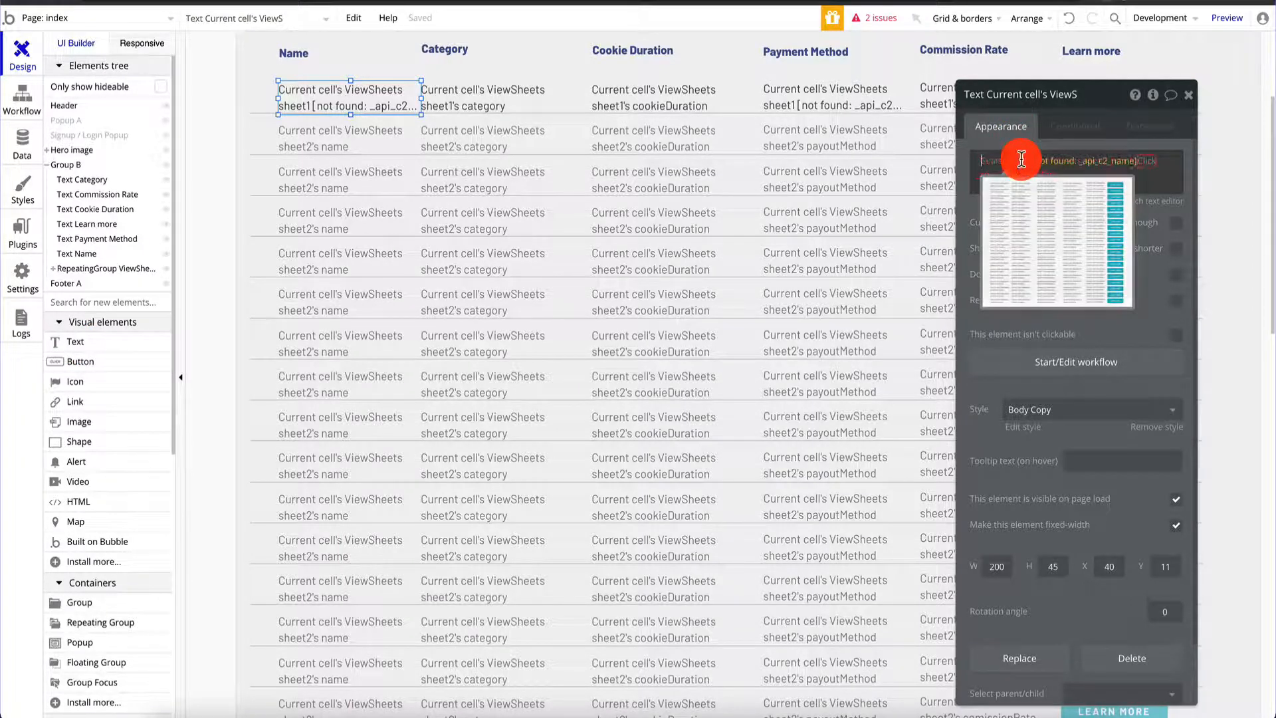
{"action": "left_click", "coordinate": [1022, 165]}
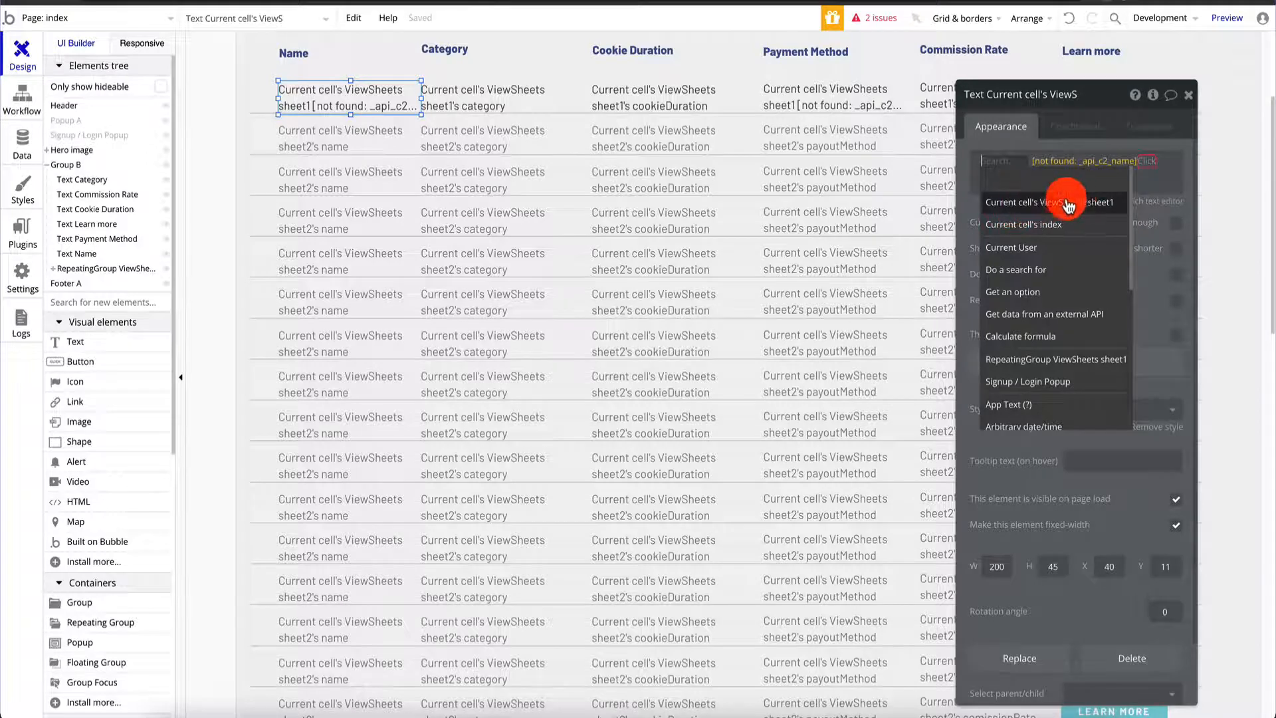
{"action": "left_click", "coordinate": [1090, 202]}
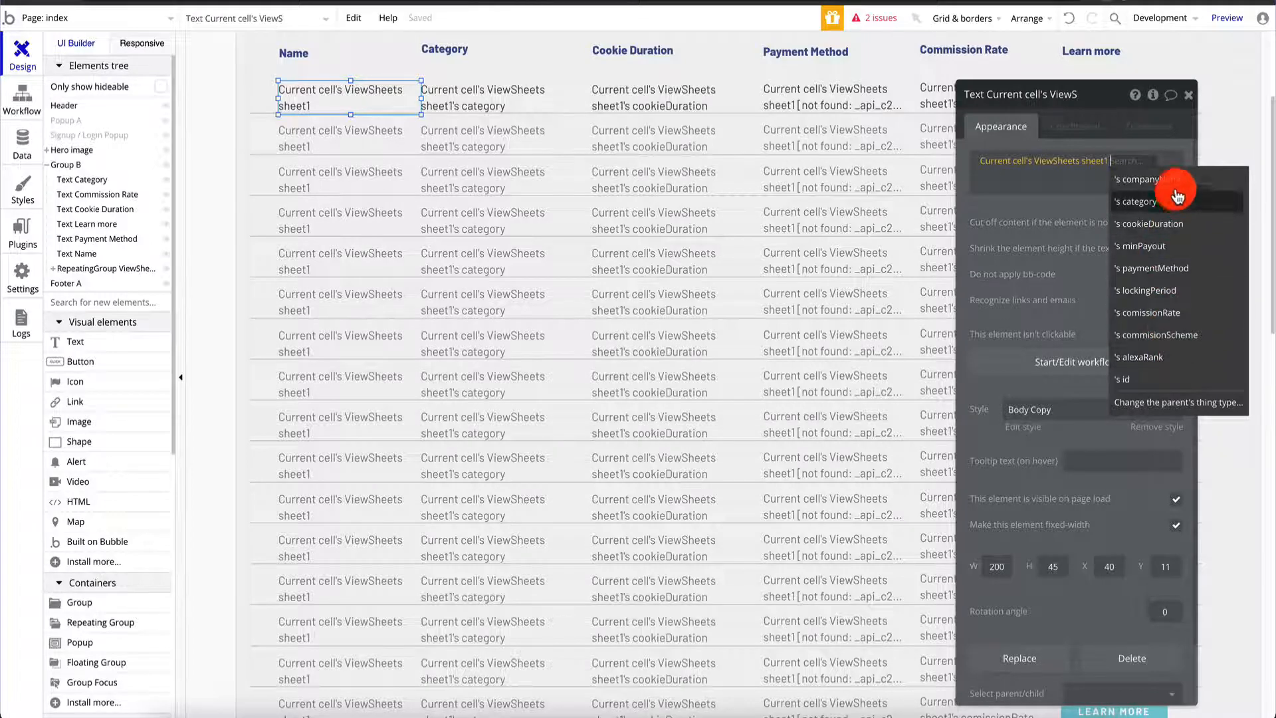
{"action": "left_click", "coordinate": [1157, 179]}
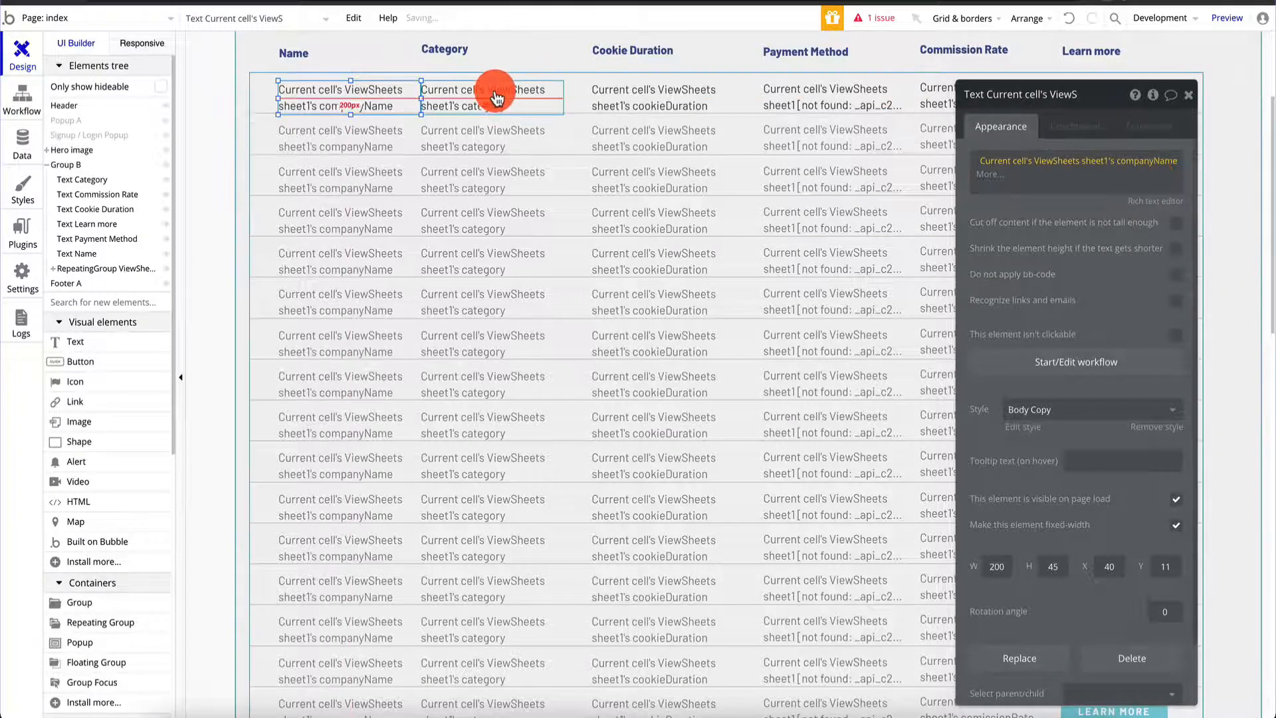
- Set the Payment Method column's text to Current cell's ViewSheets sheet1's paymentMethod and move the property editor clear of the row
{"action": "left_click", "coordinate": [842, 95]}
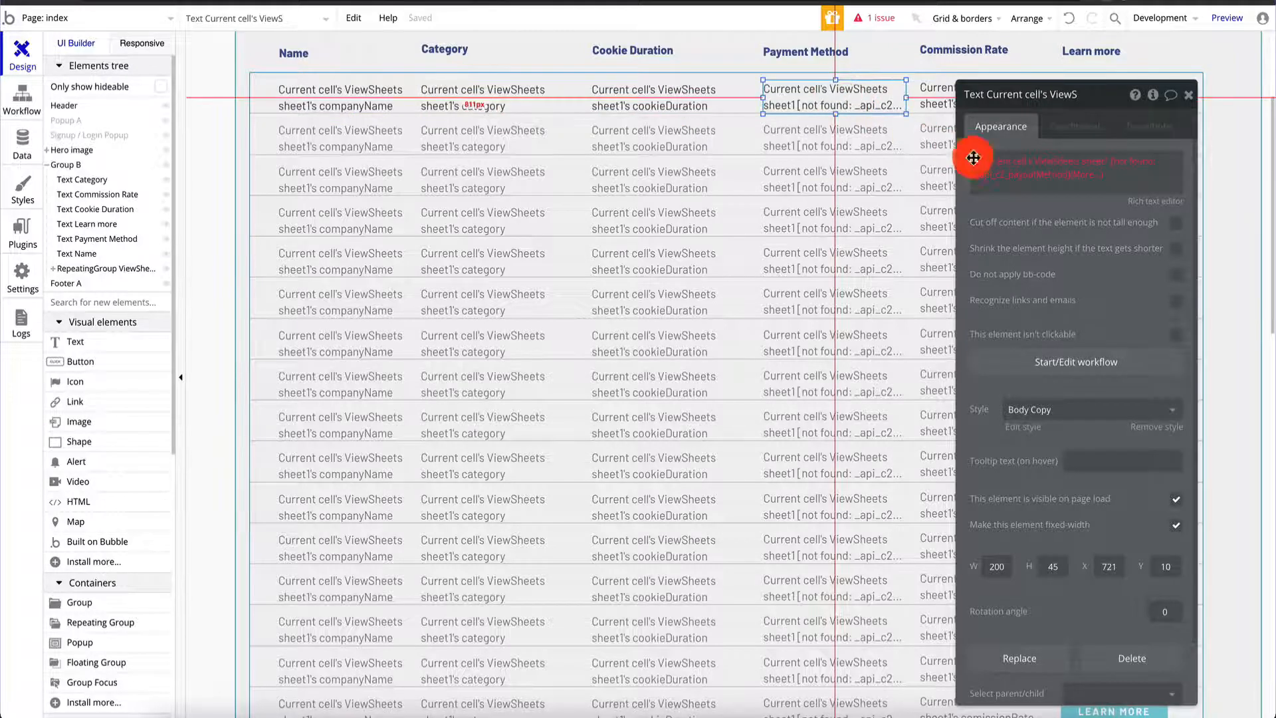
{"action": "left_click", "coordinate": [1000, 161]}
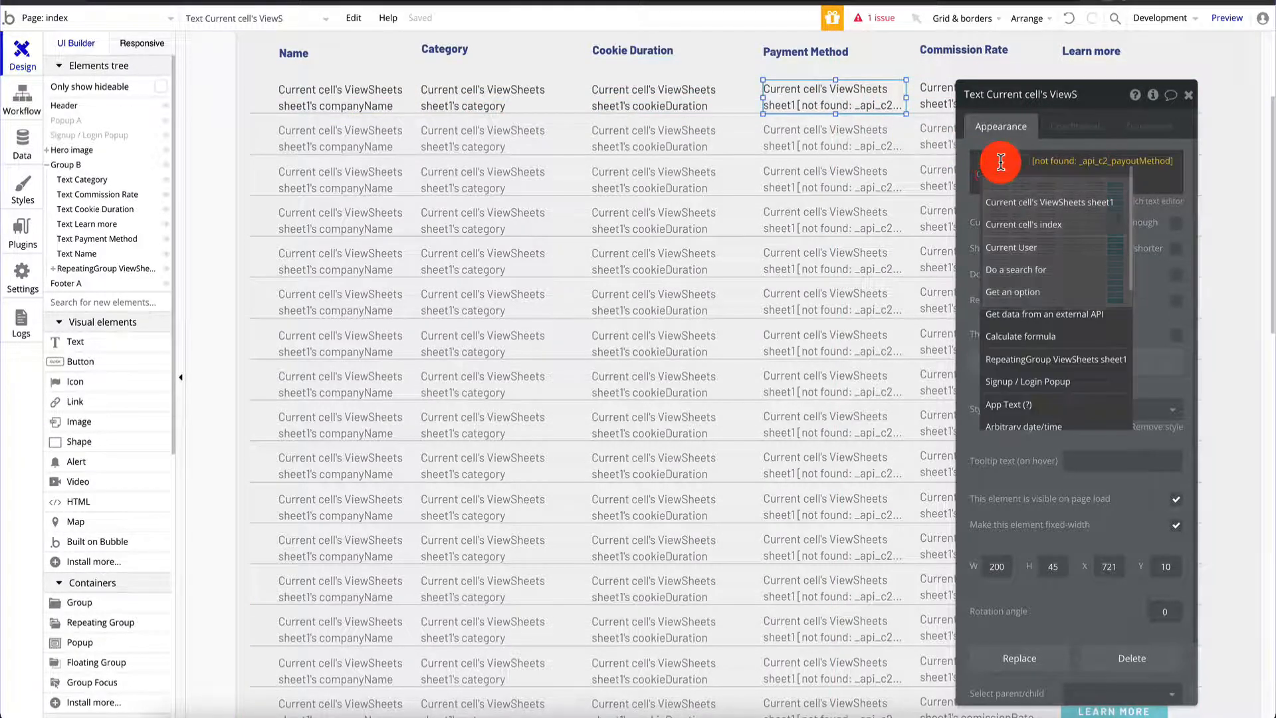
{"action": "left_click", "coordinate": [1021, 201]}
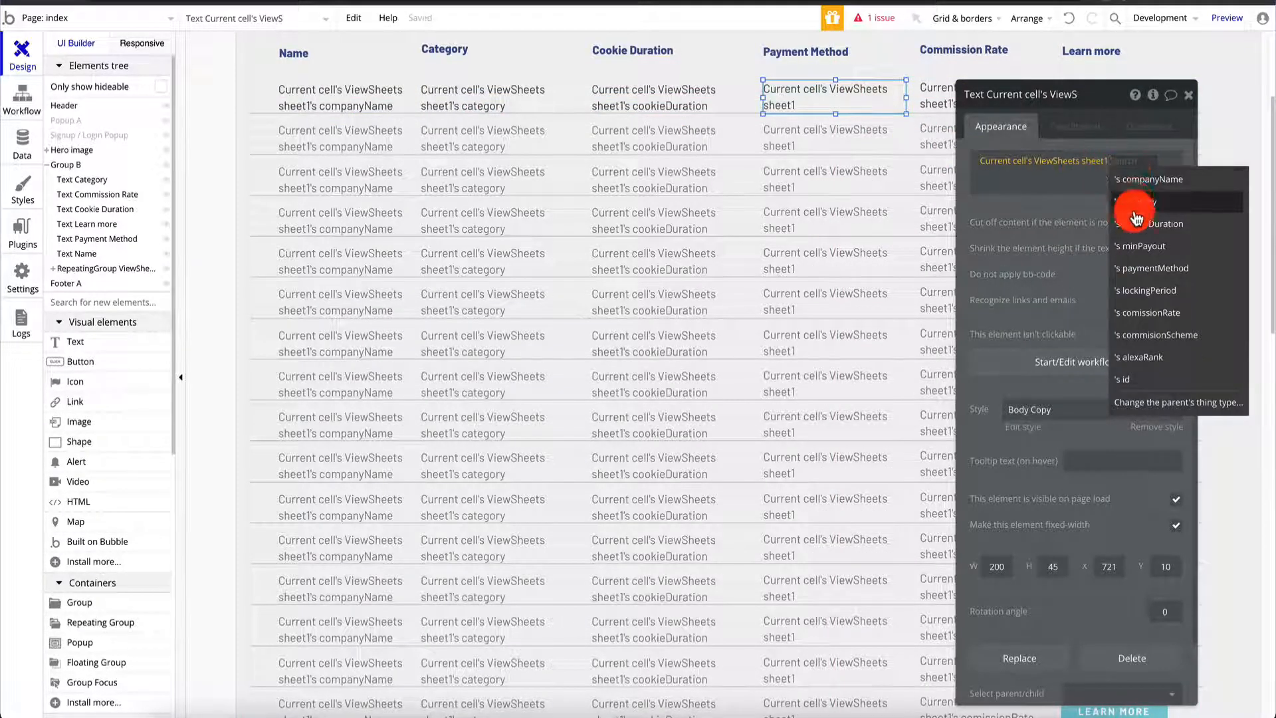
{"action": "left_click", "coordinate": [1138, 268]}
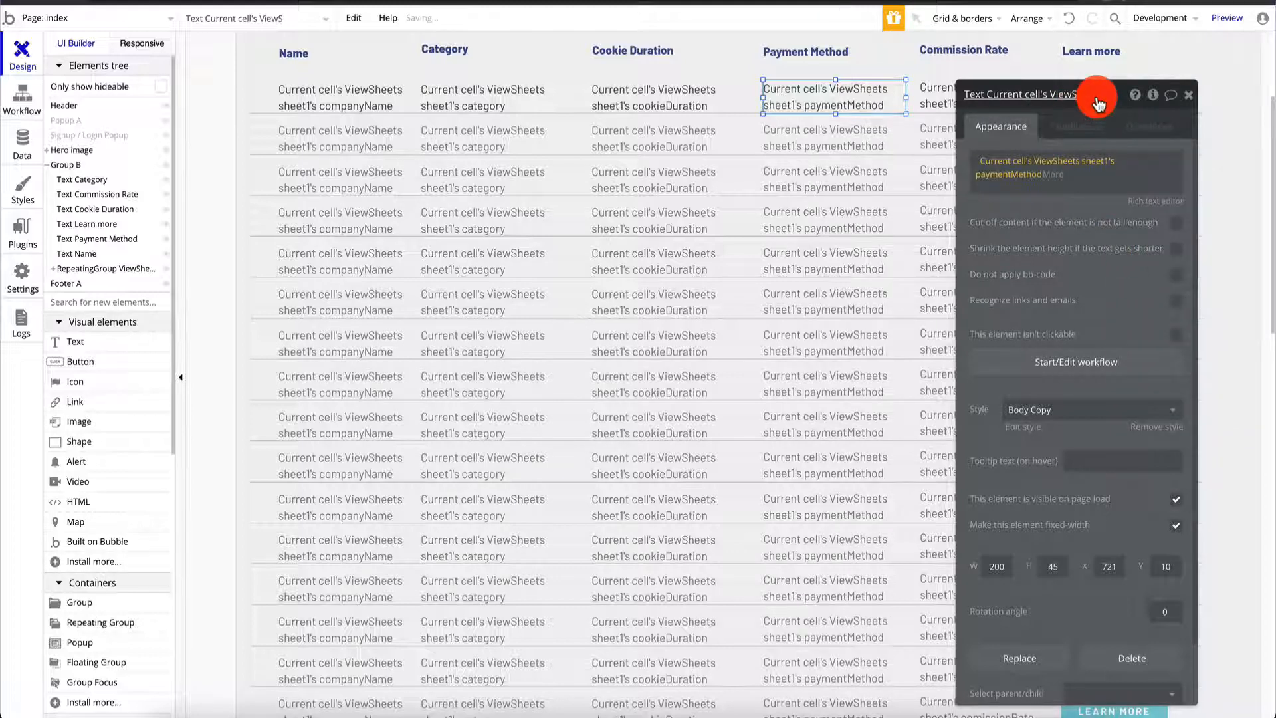
{"action": "left_click_drag", "start_coordinate": [1099, 93], "coordinate": [1119, 139]}
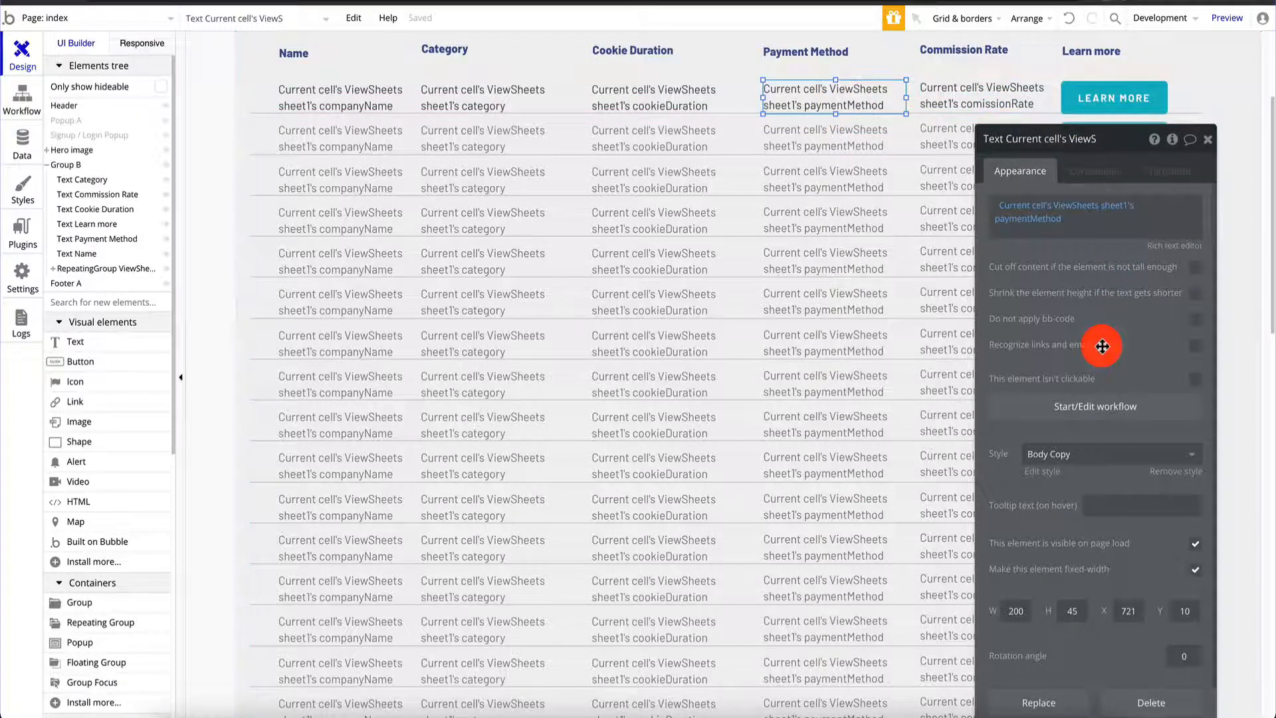
- Examine the table's columns, the LEARN MORE button, Group B, and the repeating group's settings and nested elements
{"action": "scroll", "coordinate": [717, 352], "scroll_direction": "up", "scroll_amount": 3}
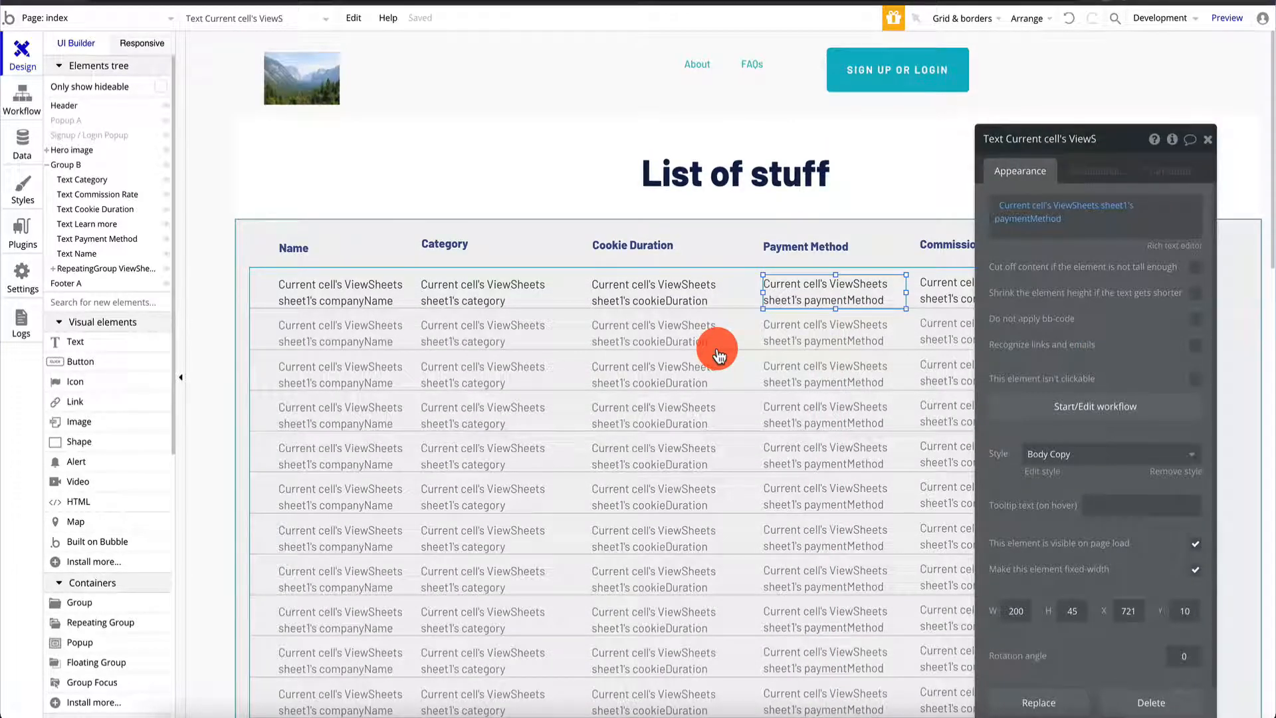
{"action": "scroll", "coordinate": [718, 356], "scroll_direction": "down", "scroll_amount": 3}
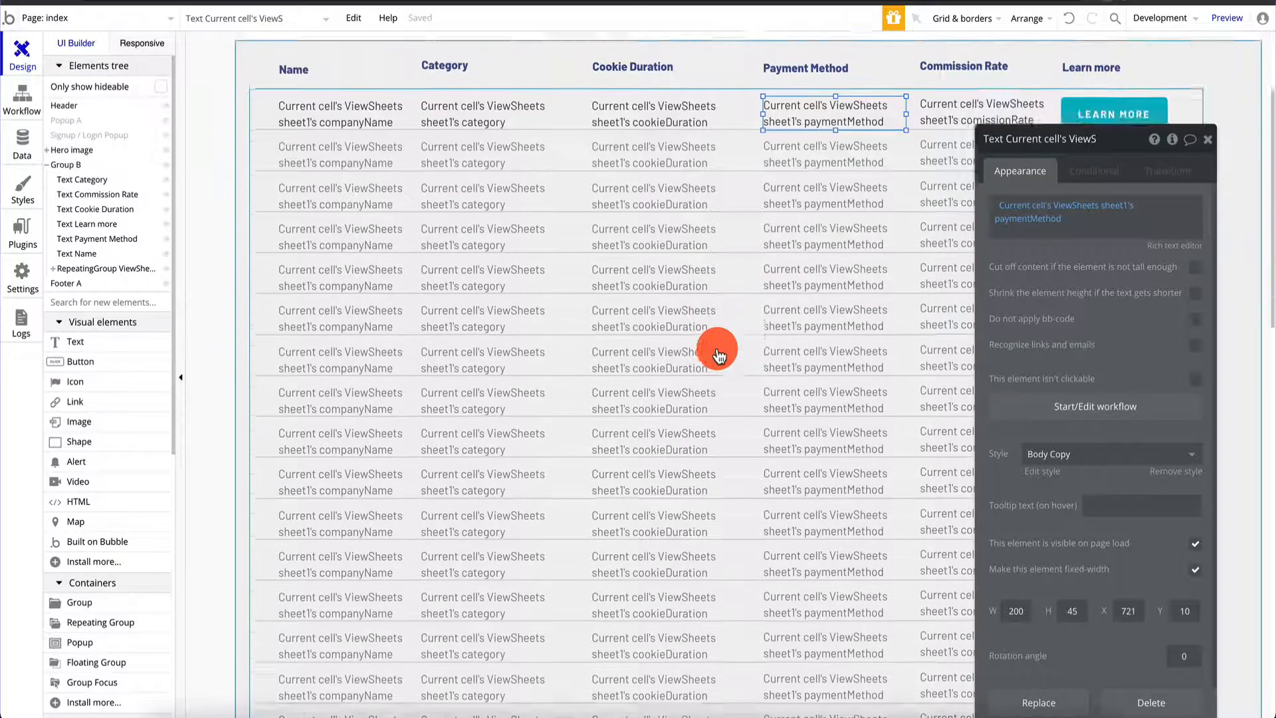
{"action": "scroll", "coordinate": [824, 257], "scroll_direction": "up", "scroll_amount": 2}
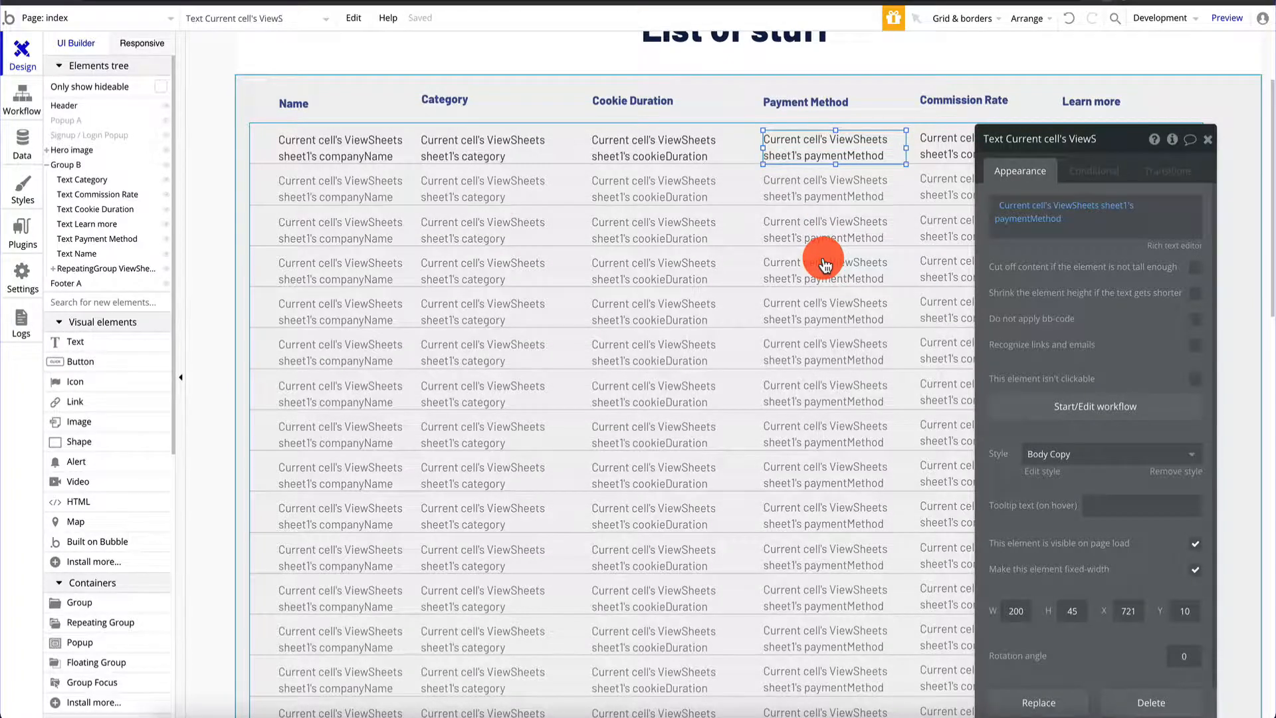
{"action": "scroll", "coordinate": [824, 264], "scroll_direction": "down", "scroll_amount": 1}
{"action": "left_click", "coordinate": [1114, 87]}
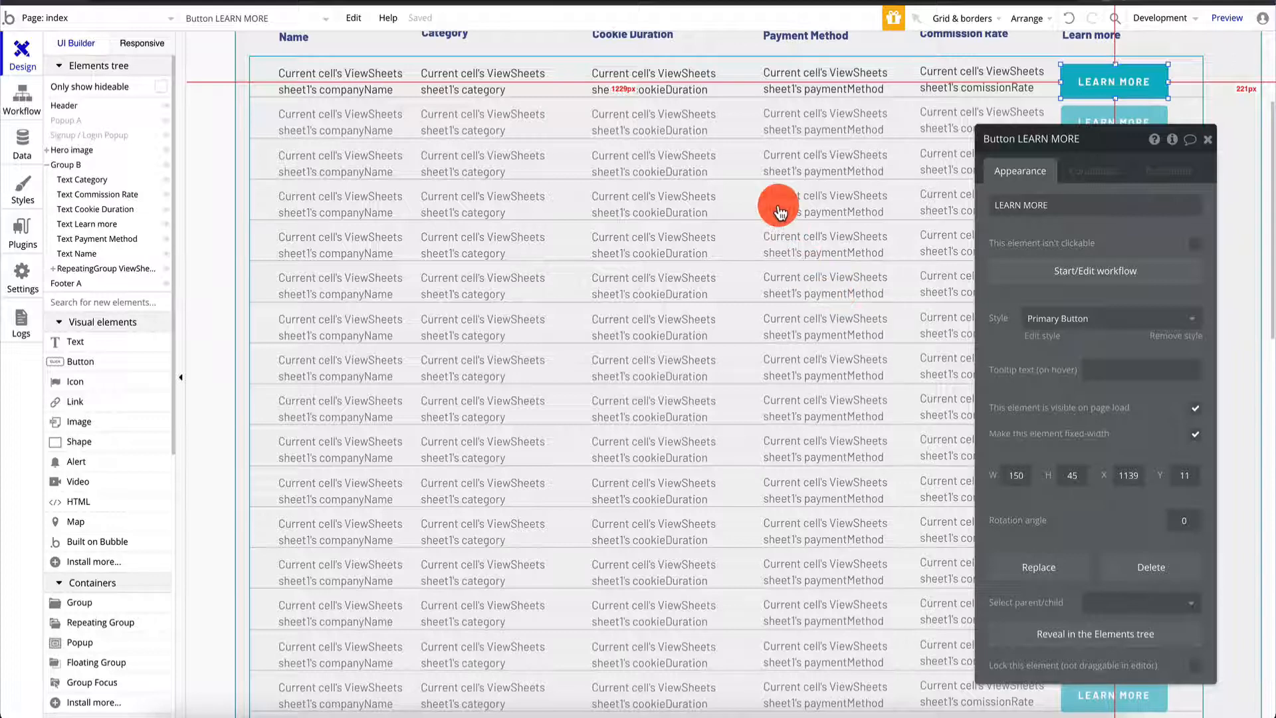
{"action": "scroll", "coordinate": [775, 199], "scroll_direction": "up", "scroll_amount": 3}
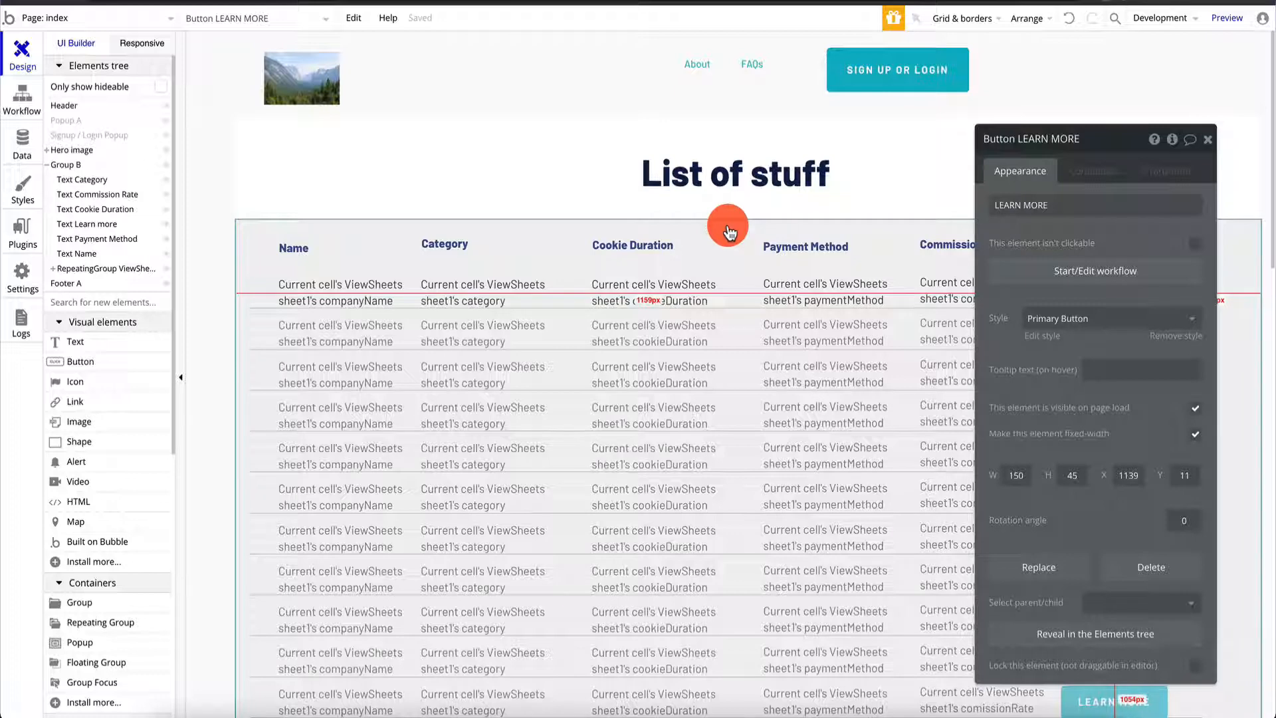
{"action": "scroll", "coordinate": [726, 226], "scroll_direction": "down", "scroll_amount": 2}
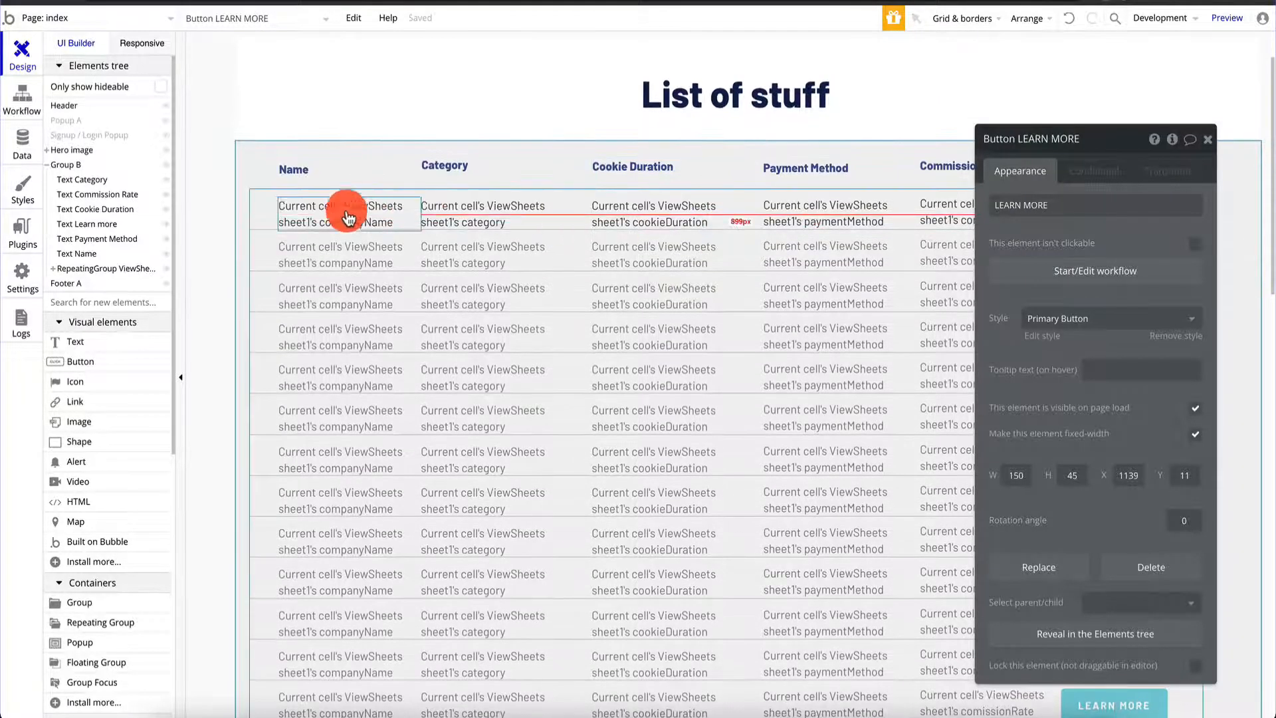
{"action": "left_click", "coordinate": [266, 146]}
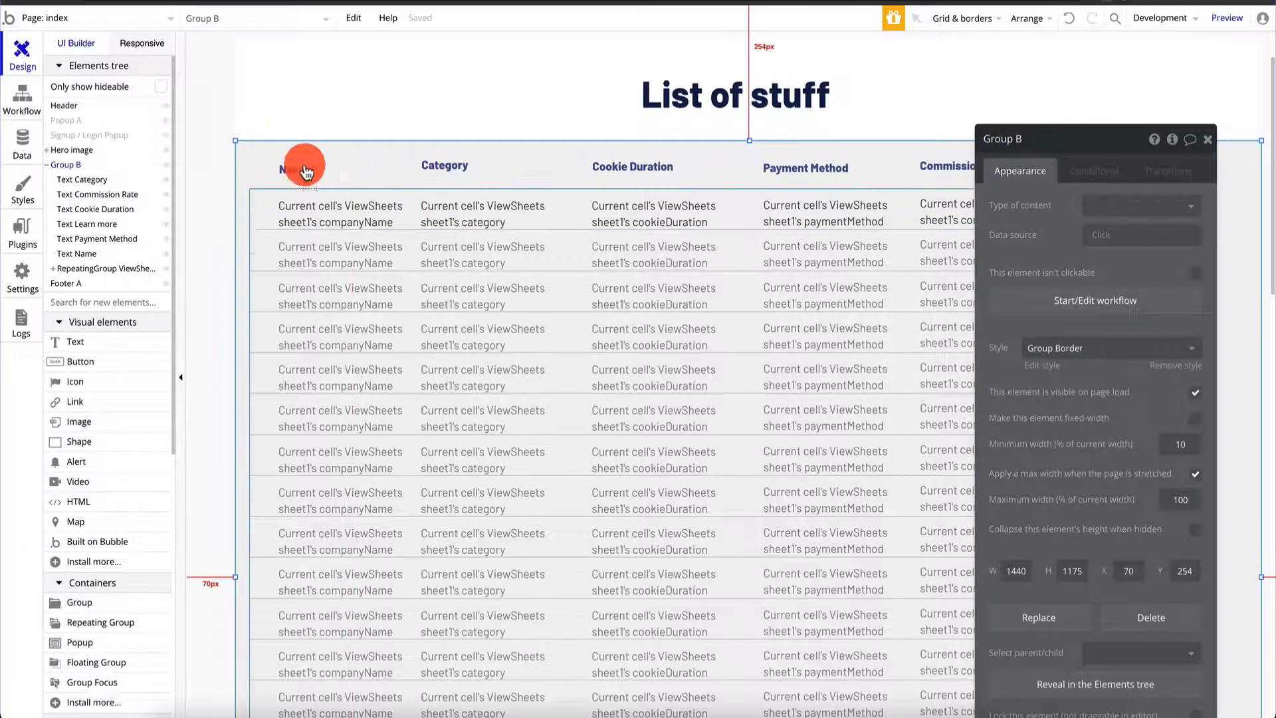
{"action": "left_click", "coordinate": [100, 268]}
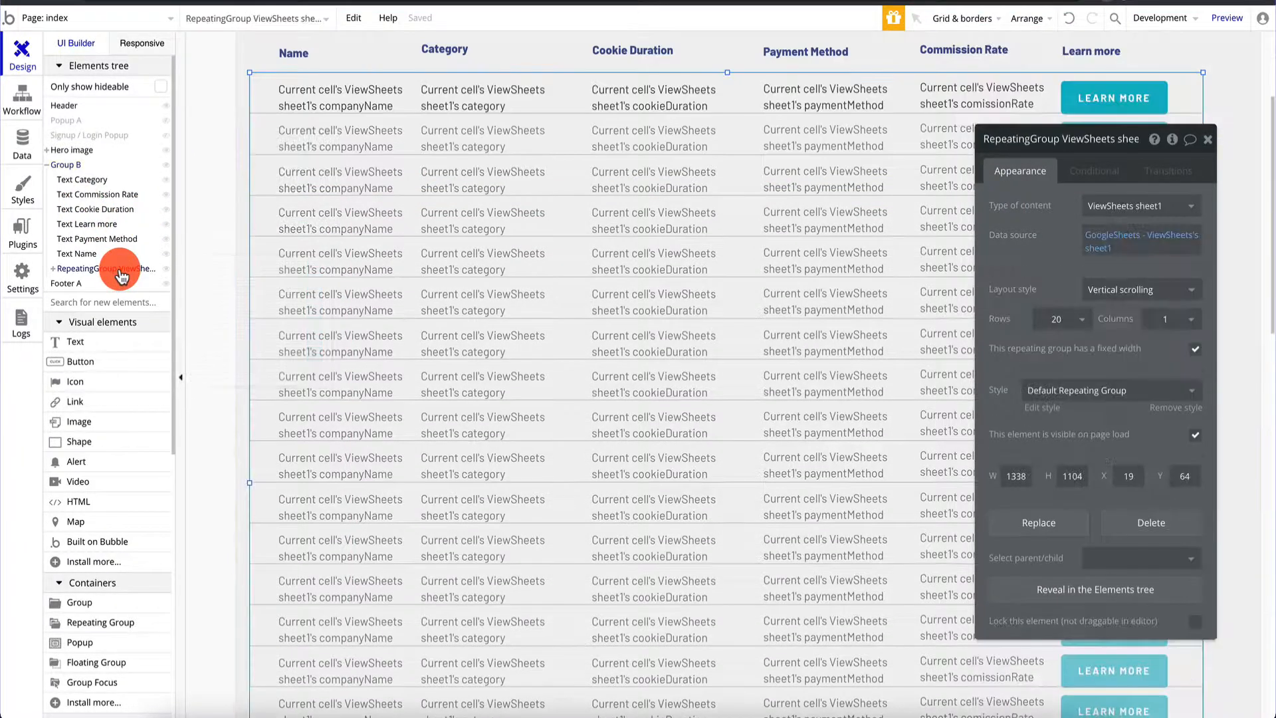
{"action": "scroll", "coordinate": [100, 230], "scroll_direction": "down", "scroll_amount": 1}
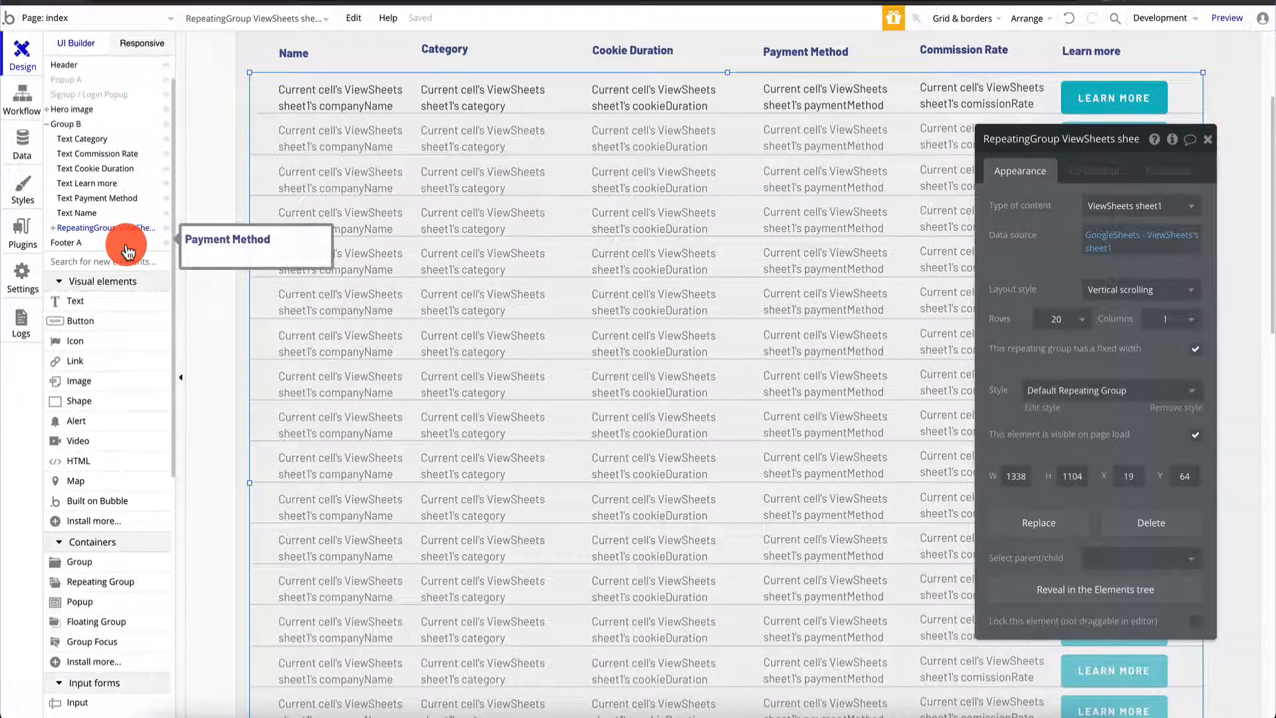
{"action": "left_click", "coordinate": [54, 228]}
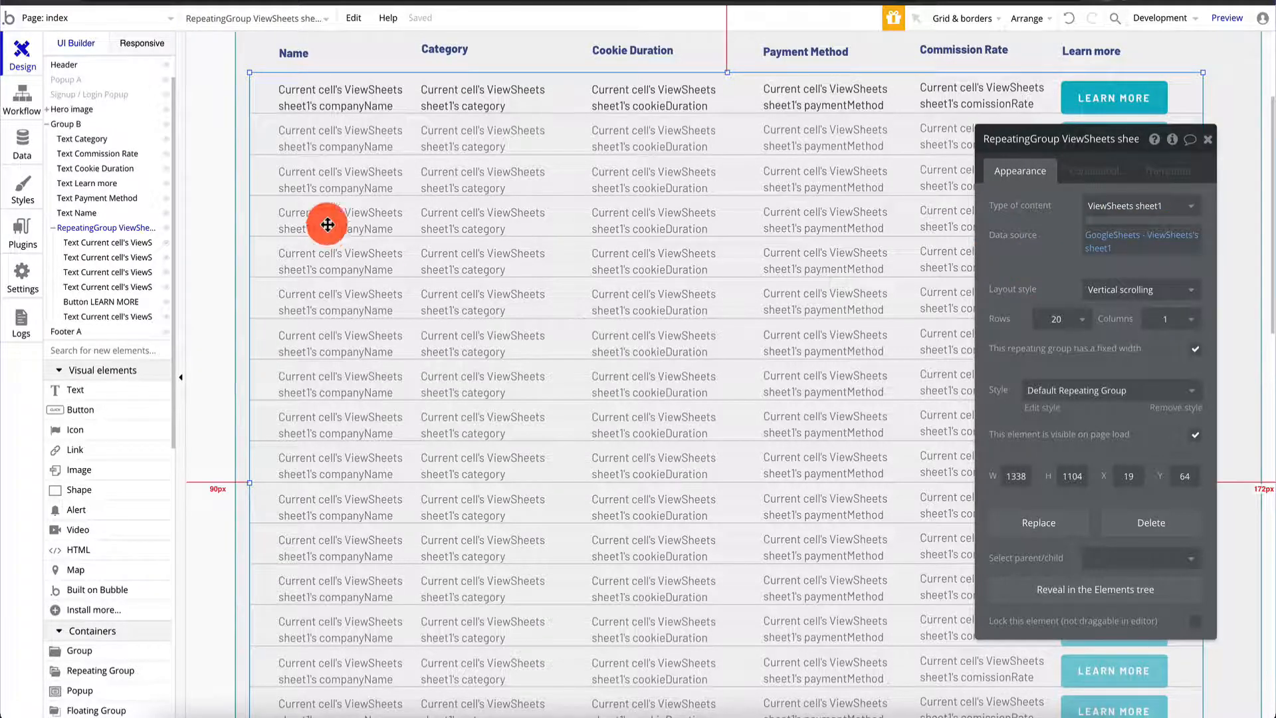
{"action": "left_click", "coordinate": [345, 93]}
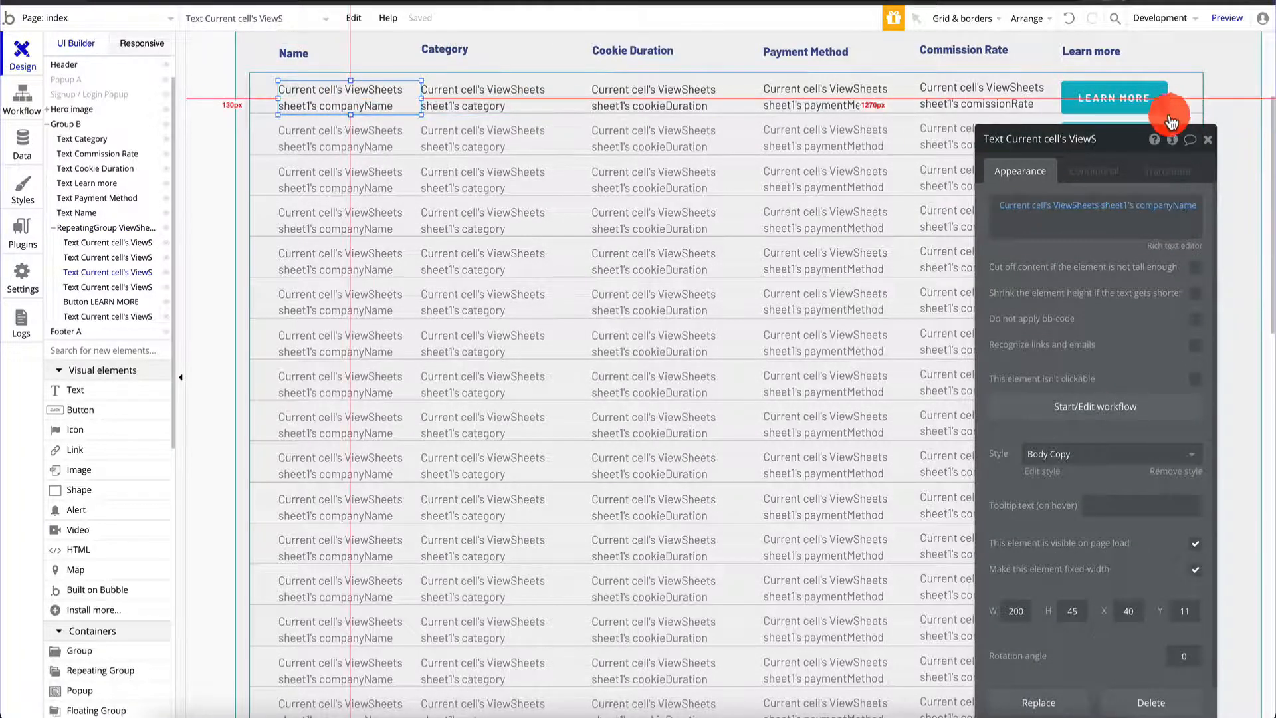
- Preview the index page and look through the rows of the List of stuff table
{"action": "left_click", "coordinate": [1235, 24]}
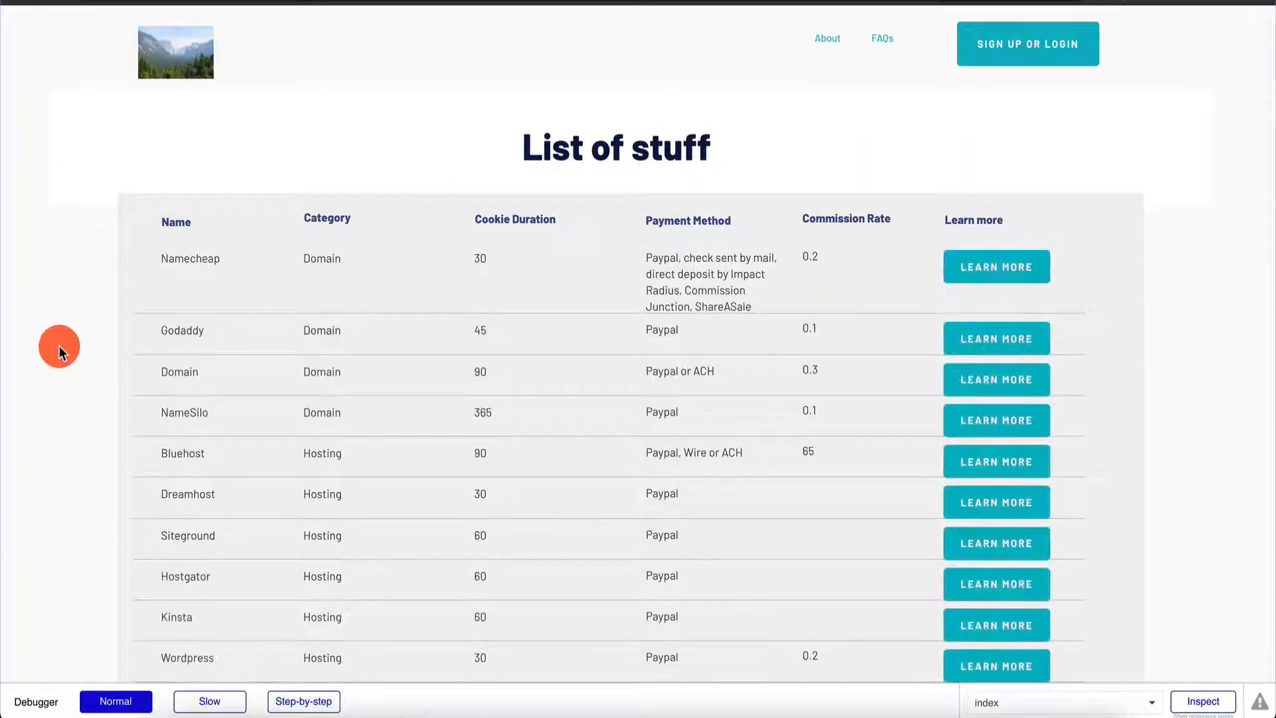
{"action": "scroll", "coordinate": [59, 346], "scroll_direction": "down", "scroll_amount": 3}
{"action": "scroll", "coordinate": [59, 346], "scroll_direction": "up", "scroll_amount": 2}
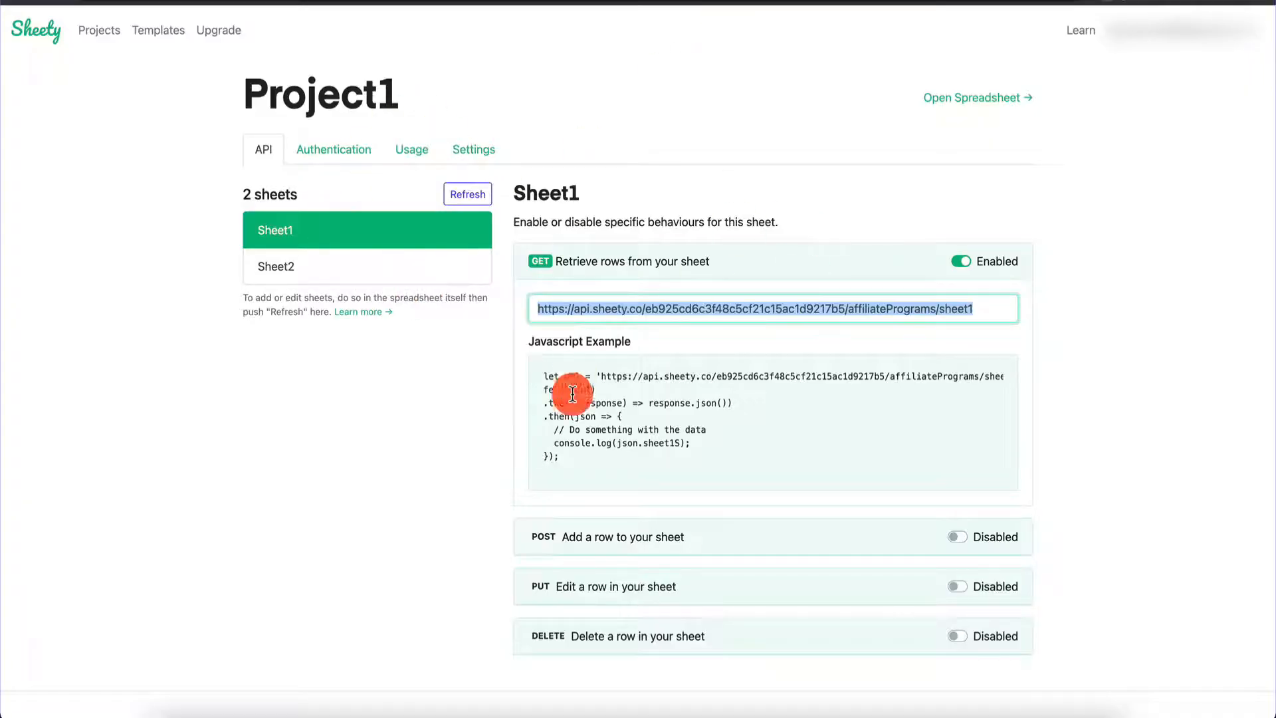
- Refresh Project1's sheets in Sheety, and change cell A2 to Namecheap1 in Sheet1 of the Affiliate programs spreadsheet
{"action": "left_click", "coordinate": [469, 193]}
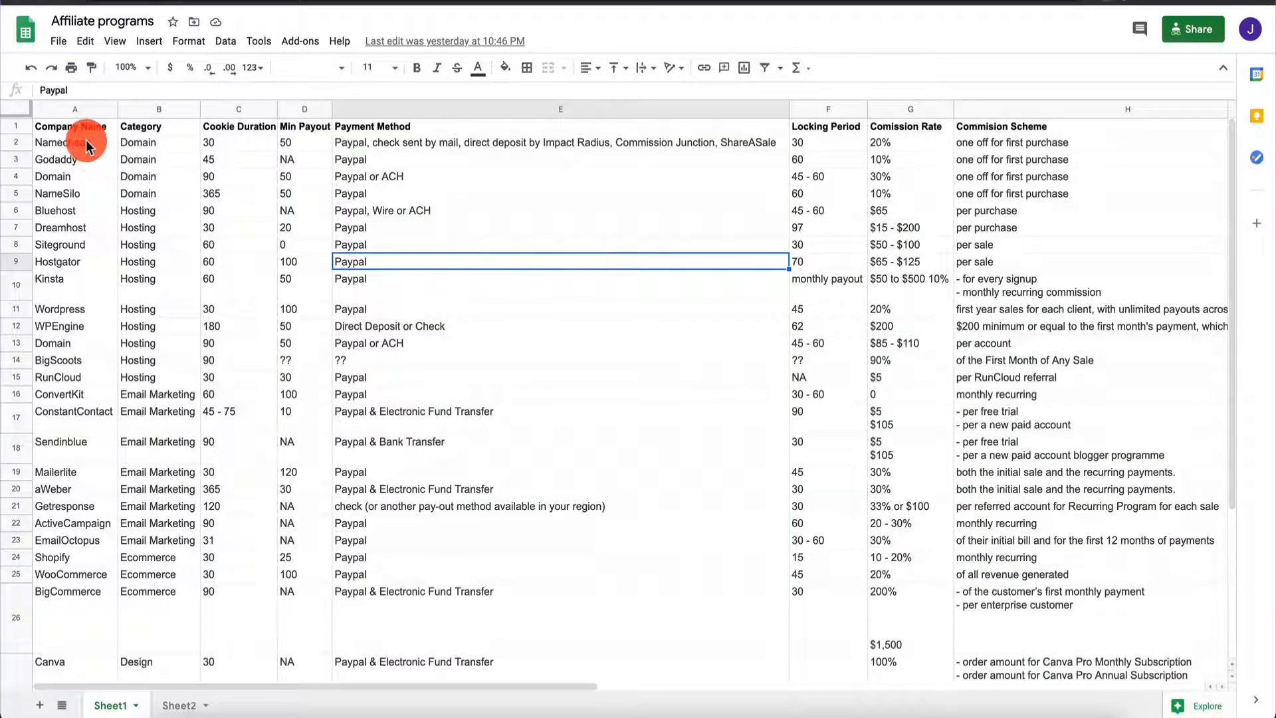
{"action": "double_click", "coordinate": [86, 143]}
{"action": "type", "text": "1"}
{"action": "key", "text": "Return"}
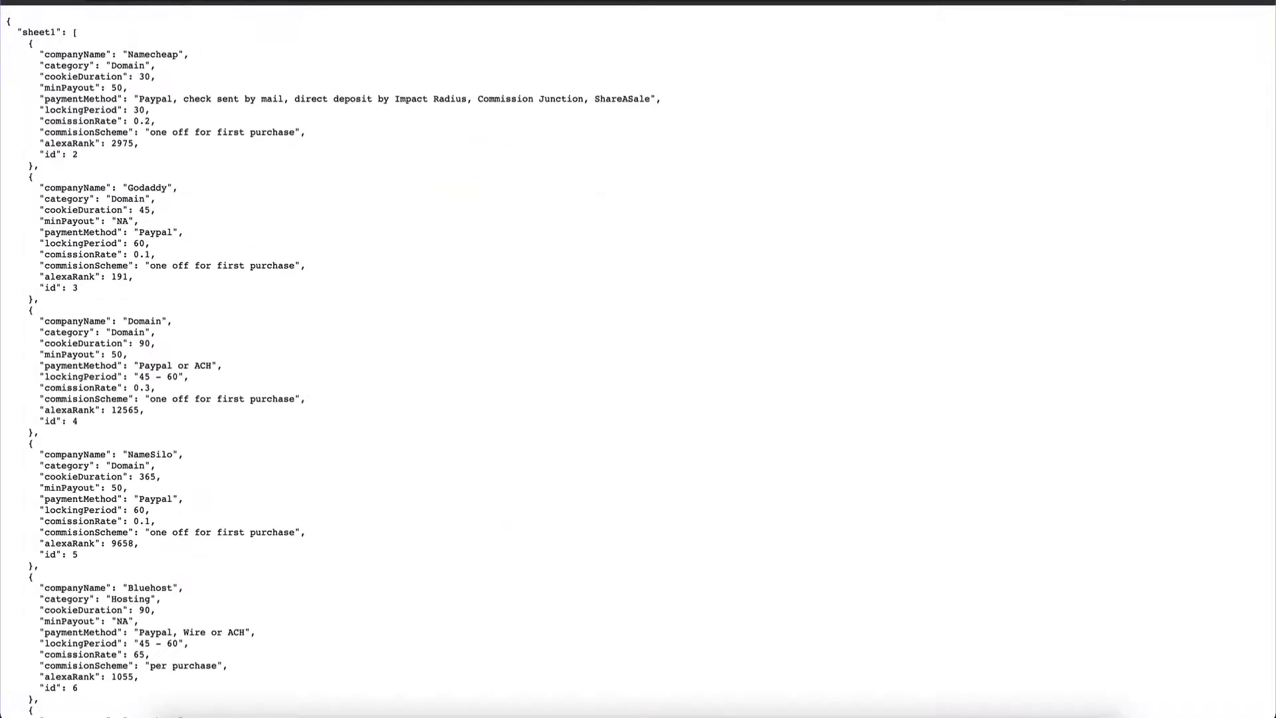
- Reload the Sheety sheet1 API response in the browser to check the first row's companyName
{"action": "key", "text": "super+l"}
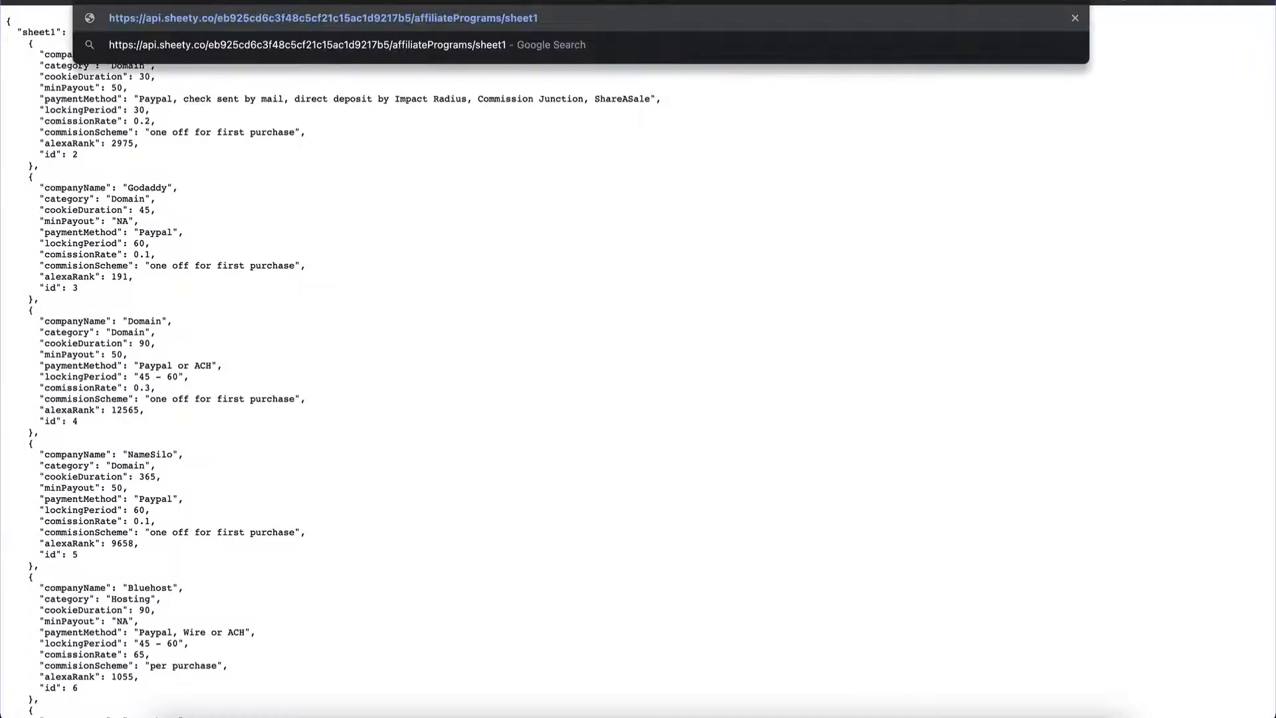
{"action": "key", "text": "Escape"}
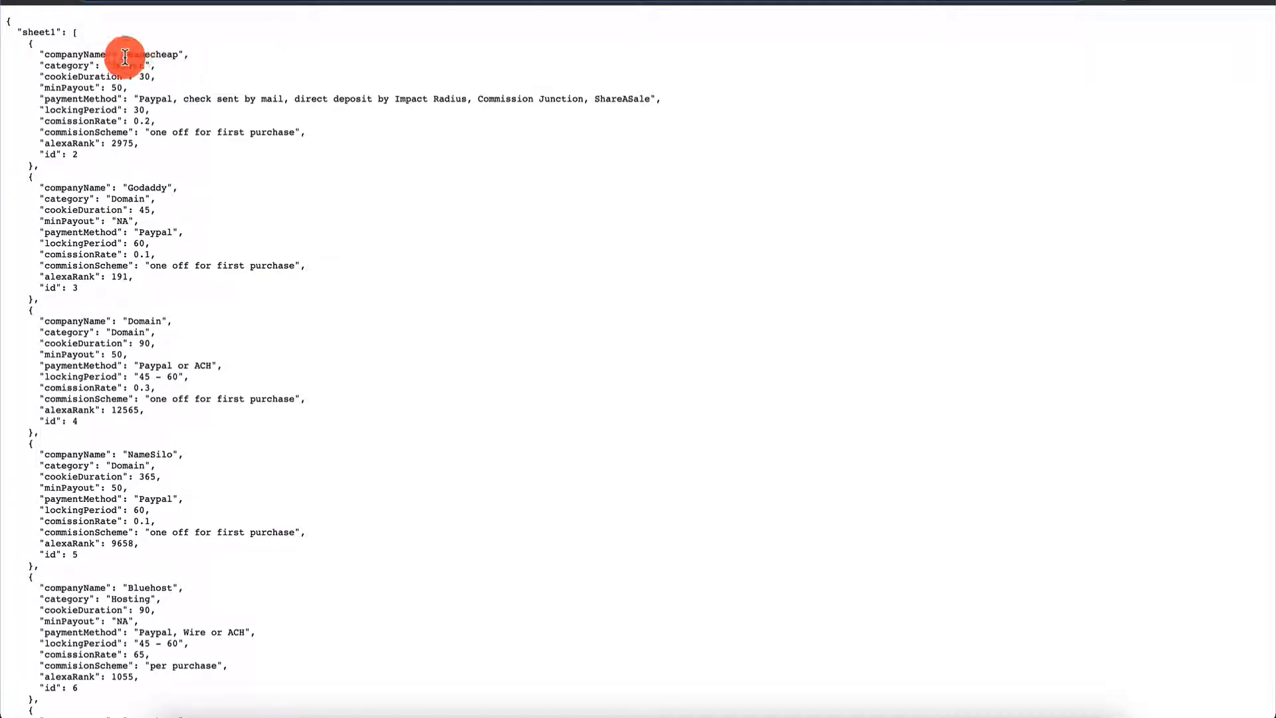
{"action": "key", "text": "Return"}
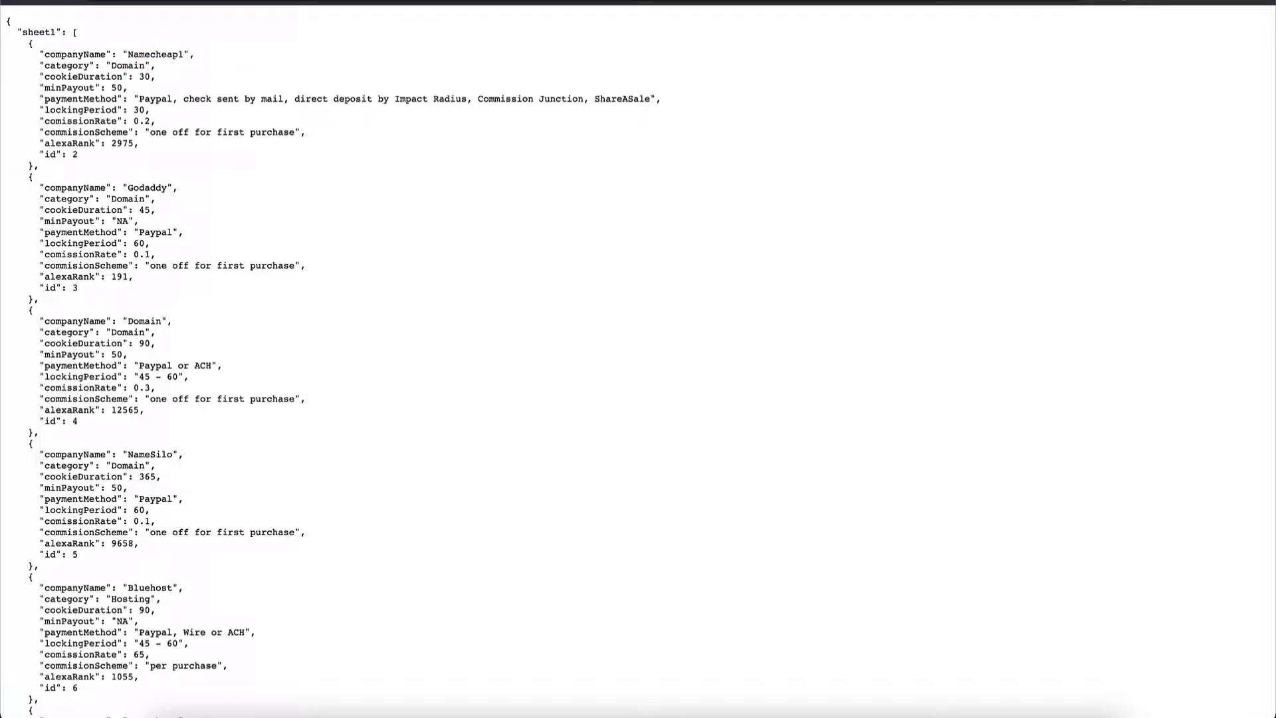
- Preview the index page again and compare the first row's Name in List of stuff with the API response and Sheety project
{"action": "left_click", "coordinate": [199, 2]}
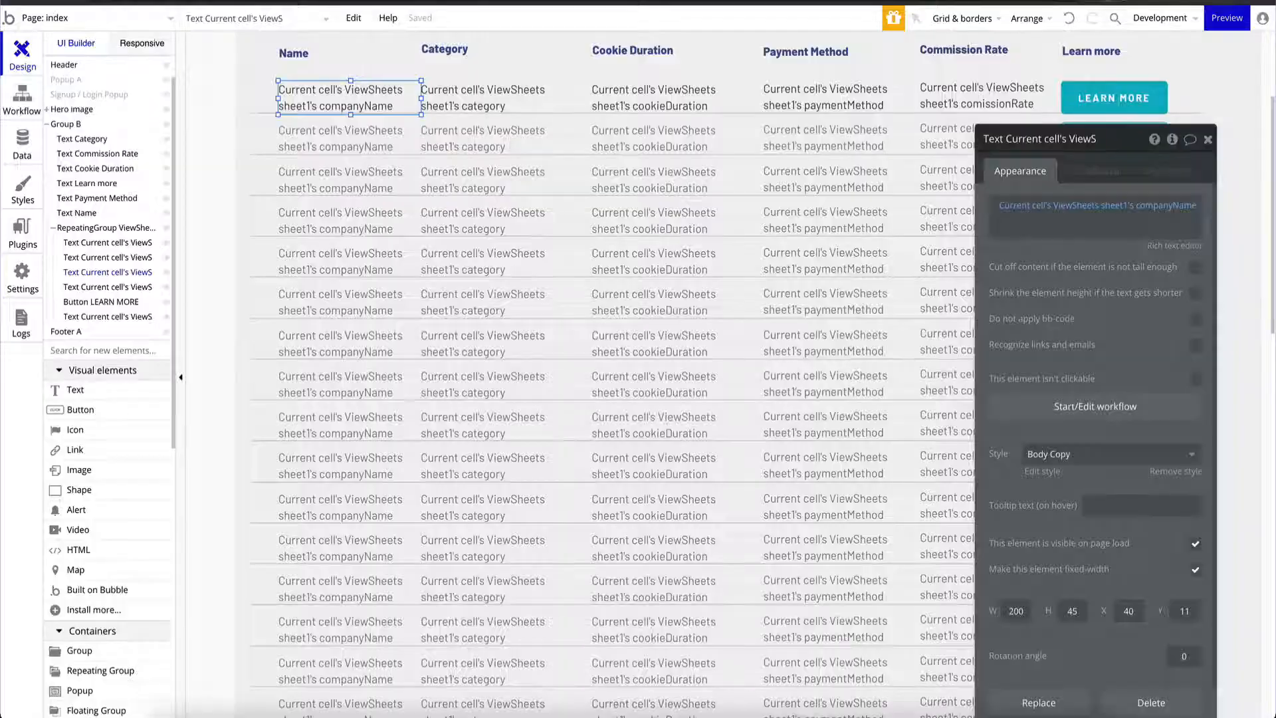
{"action": "left_click", "coordinate": [1227, 18]}
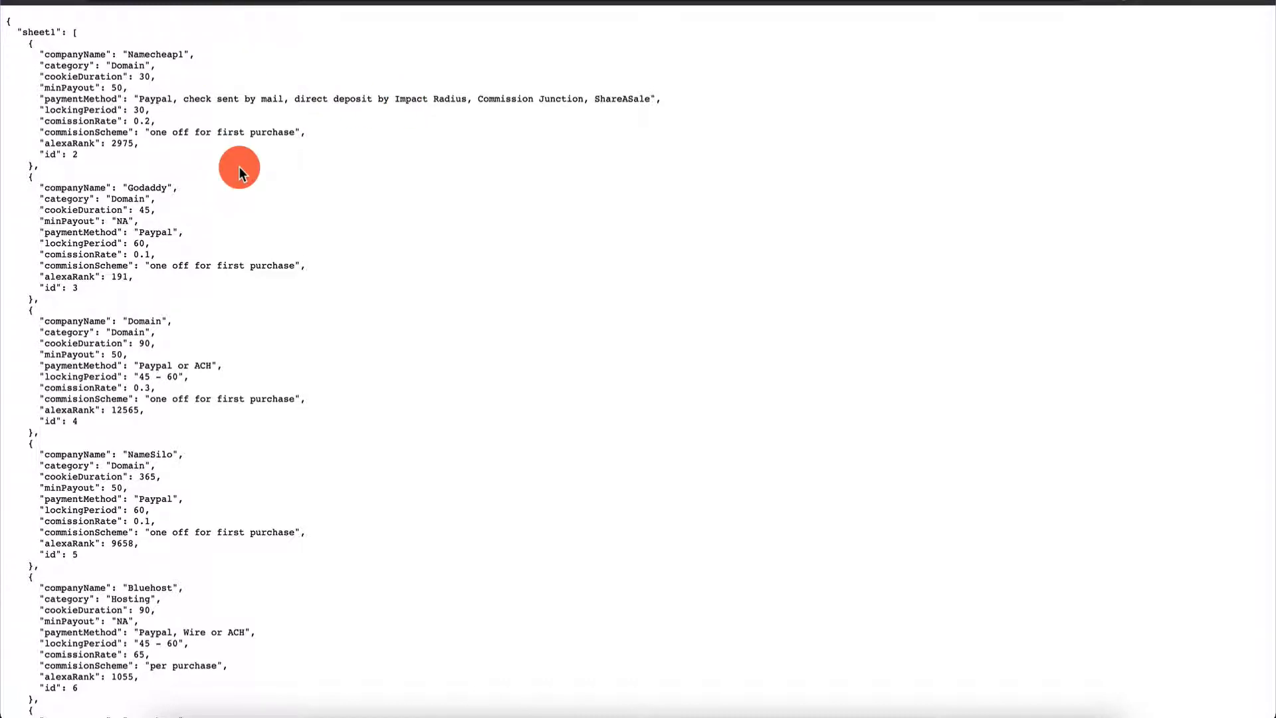
{"action": "left_click", "coordinate": [644, 2]}
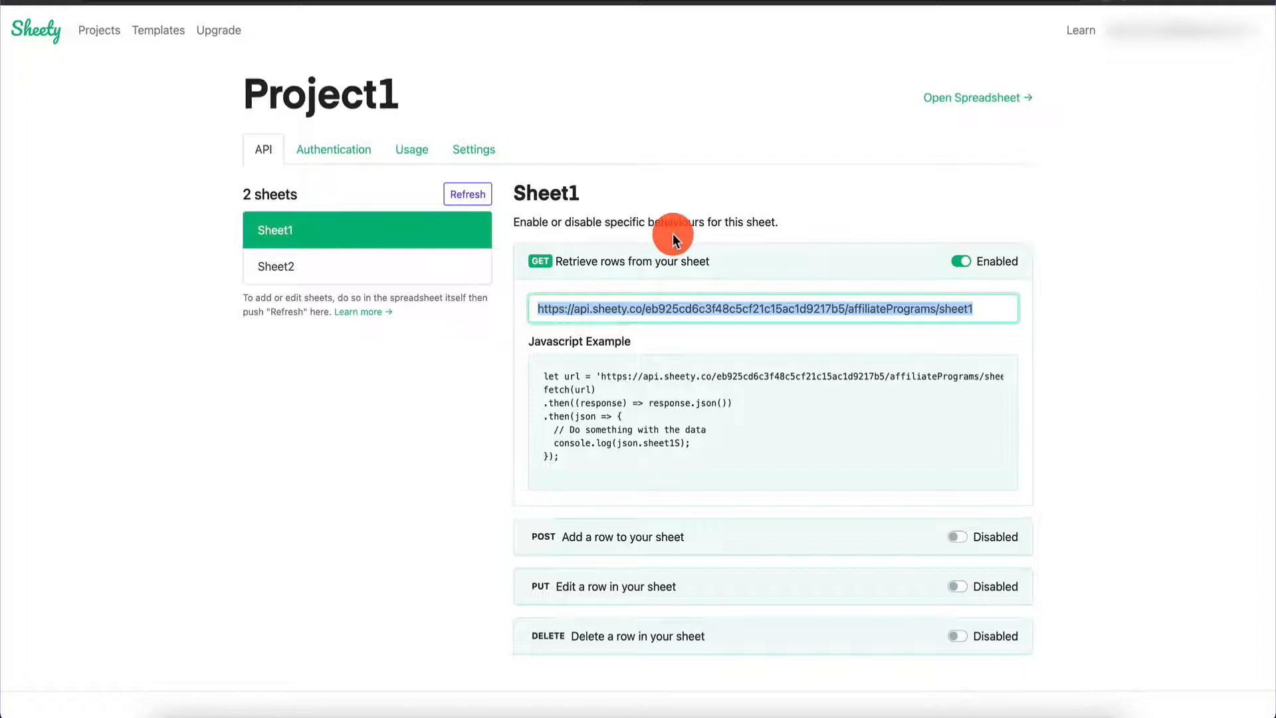
{"action": "left_click", "coordinate": [741, 1]}
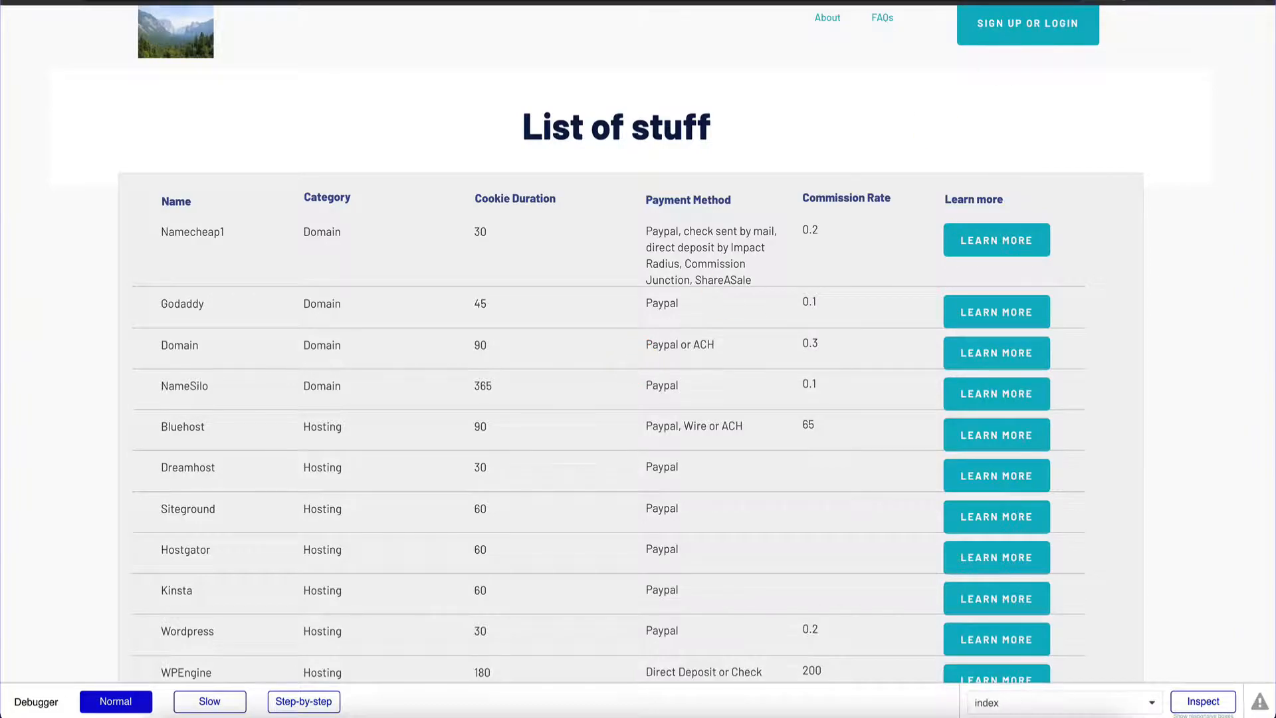
- Switch to the Bubble.io flow diagram and colour the Bubble Internal database box red
{"action": "left_click", "coordinate": [627, 233]}
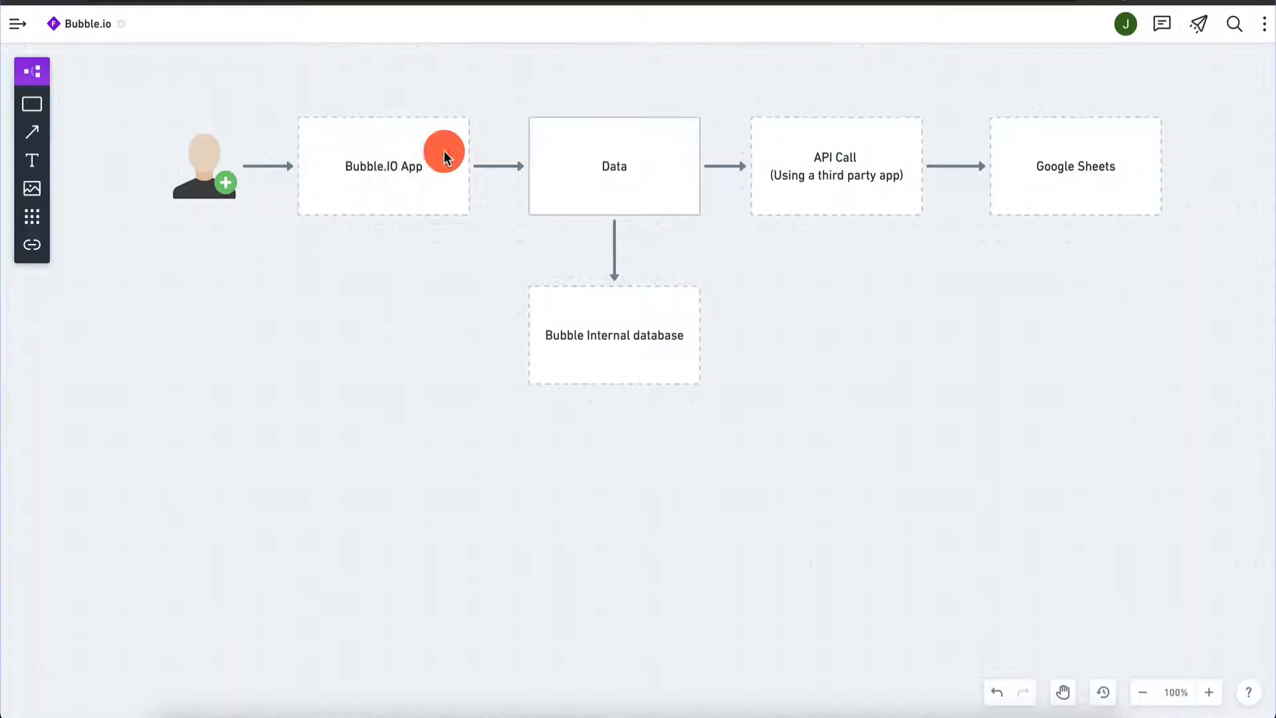
{"action": "left_click", "coordinate": [640, 345]}
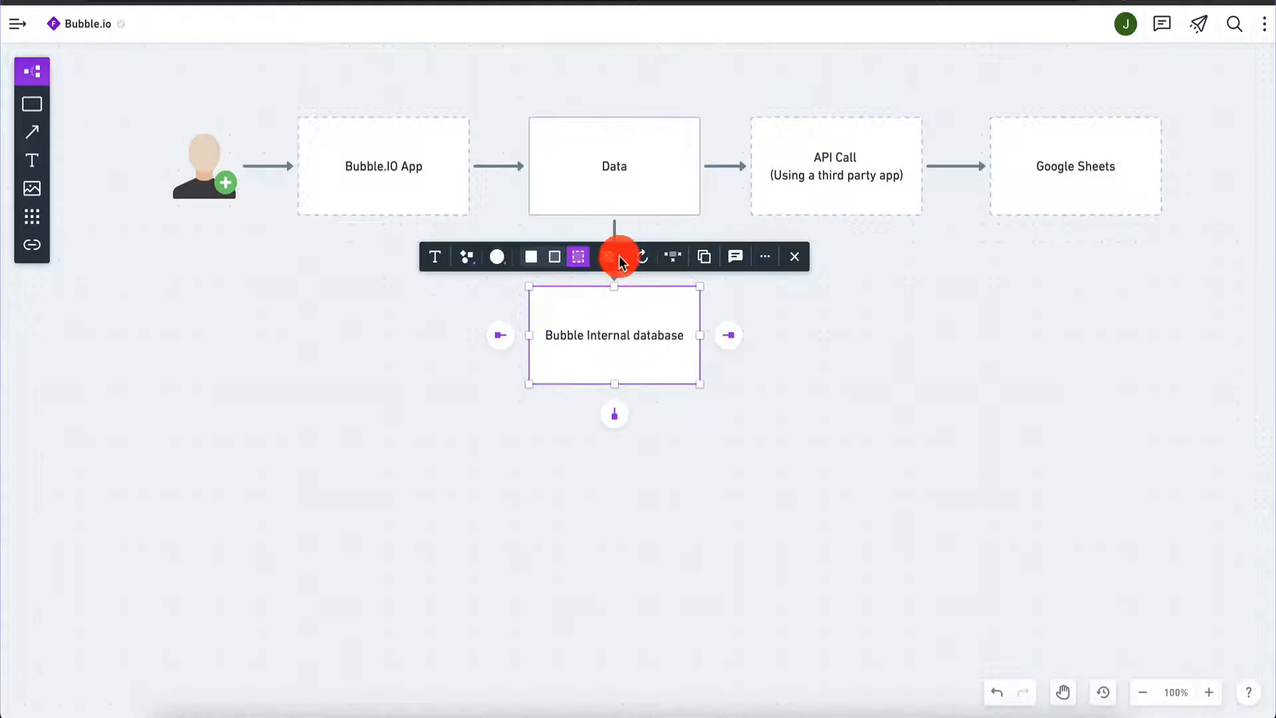
{"action": "left_click", "coordinate": [499, 258]}
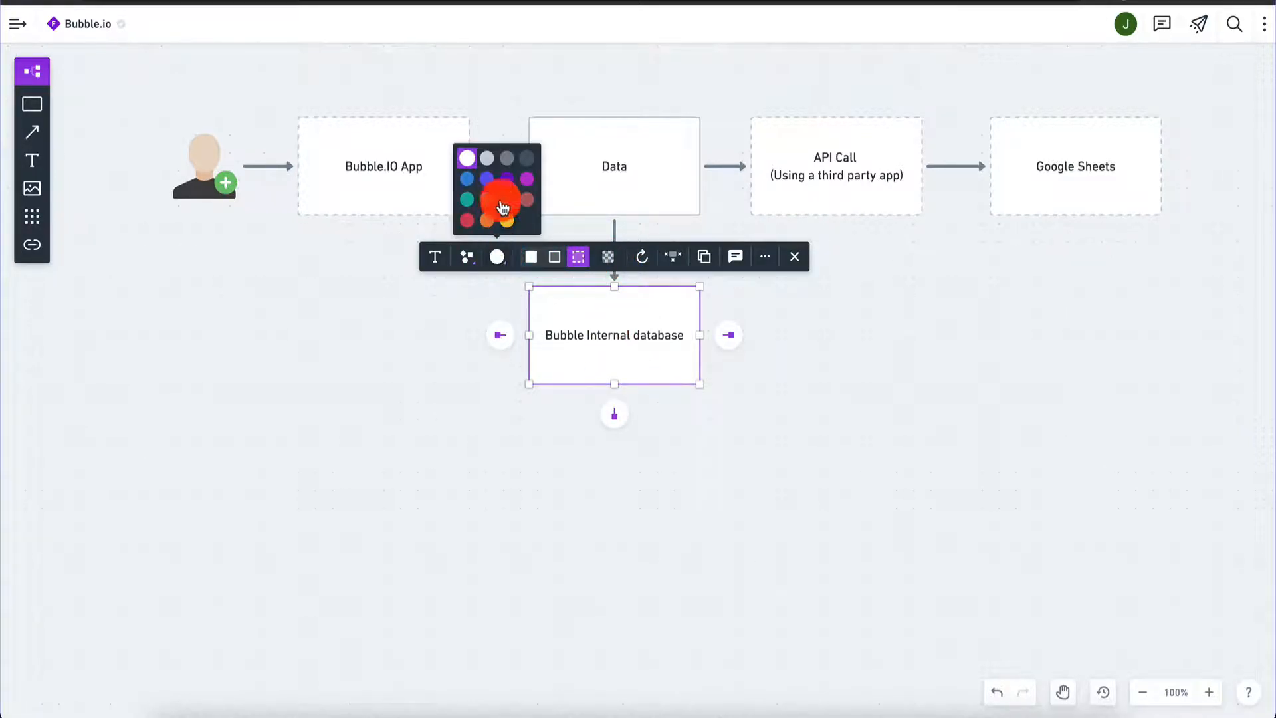
{"action": "left_click", "coordinate": [465, 219]}
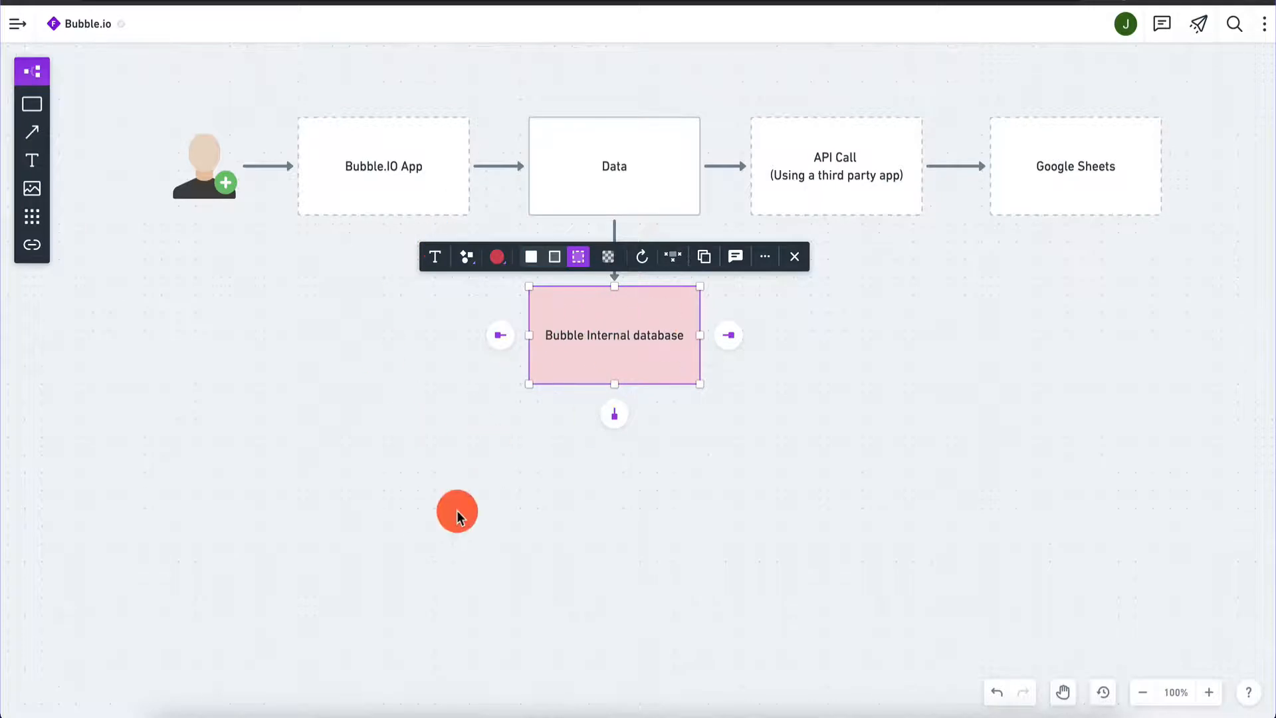
{"action": "left_click", "coordinate": [457, 512]}
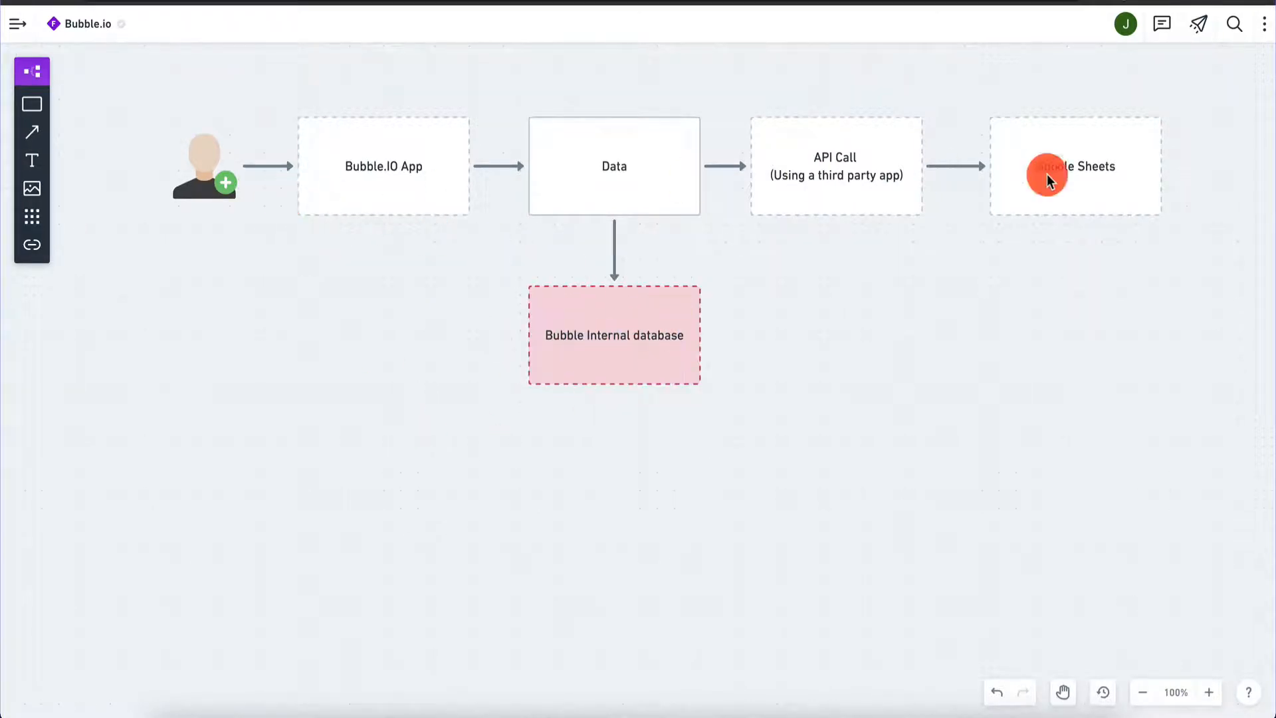